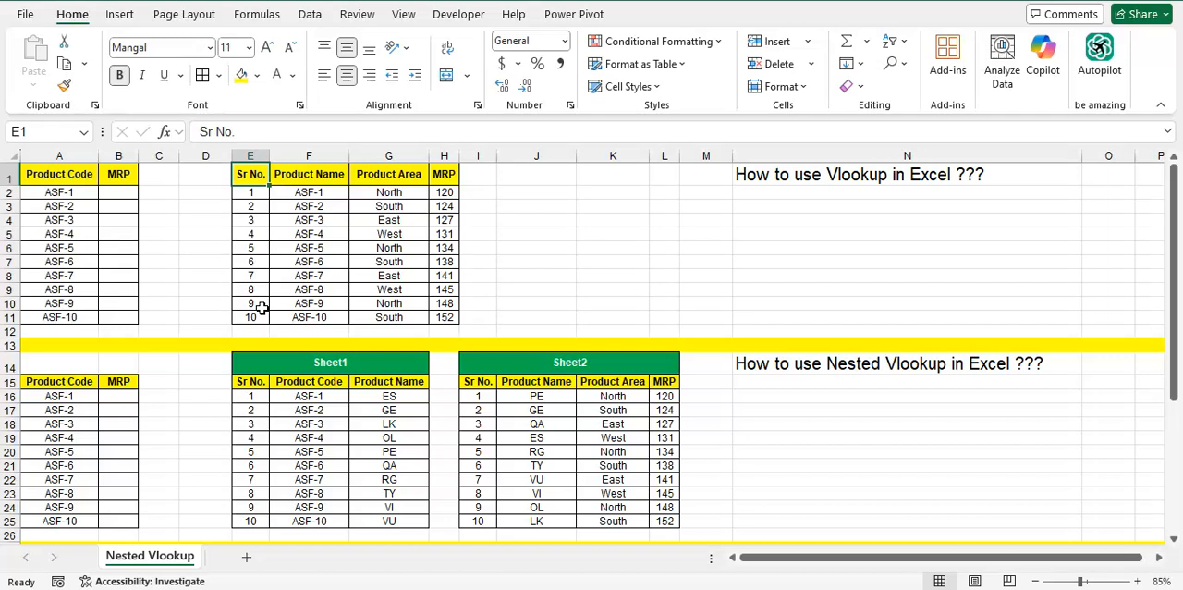
Start a VLOOKUP formula in the first MRP cell, B2, with product code A2 as the lookup value
{"action": "key", "text": "Left"}
{"action": "key", "text": "Left"}
{"action": "key", "text": "Left"}
{"action": "key", "text": "Down"}
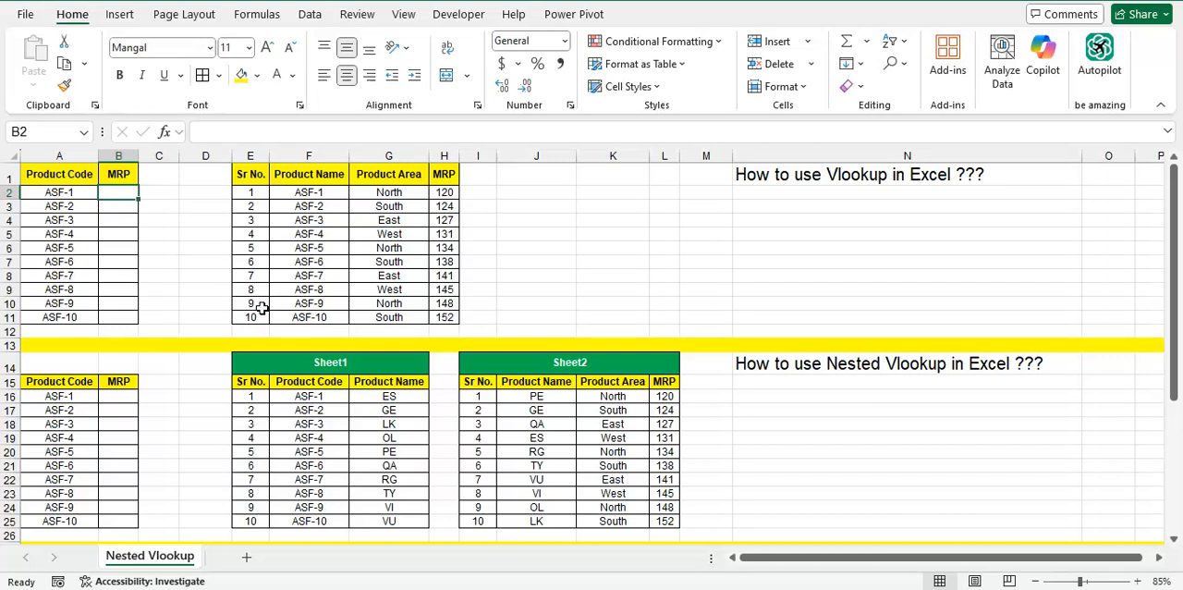
{"action": "type", "text": "=vl"}
{"action": "key", "text": "Tab"}
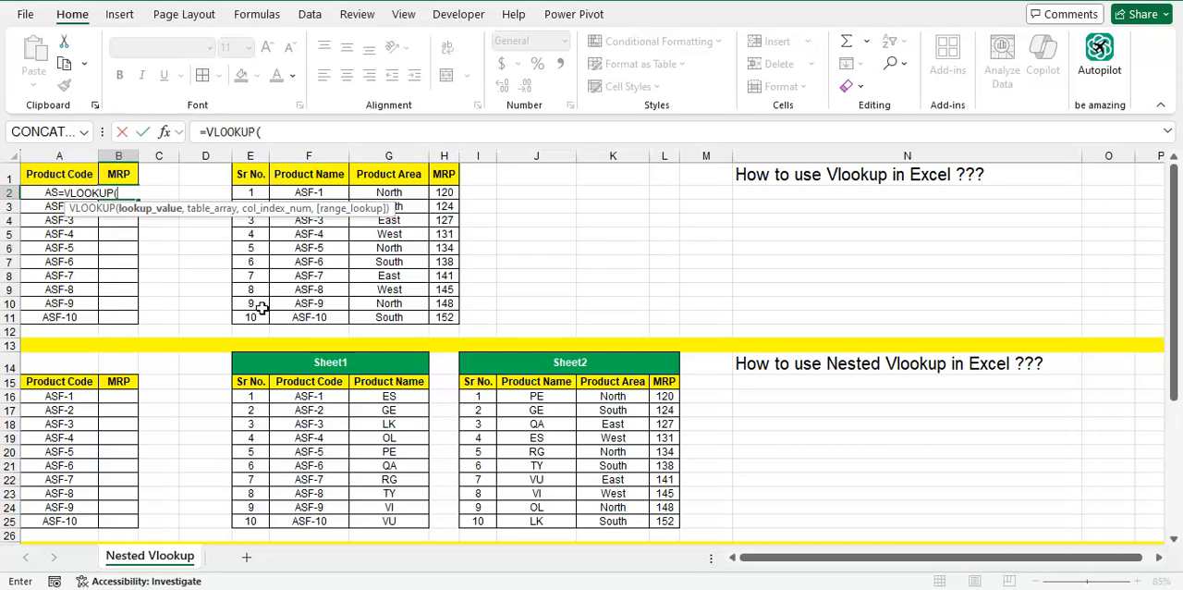
{"action": "key", "text": "Left"}
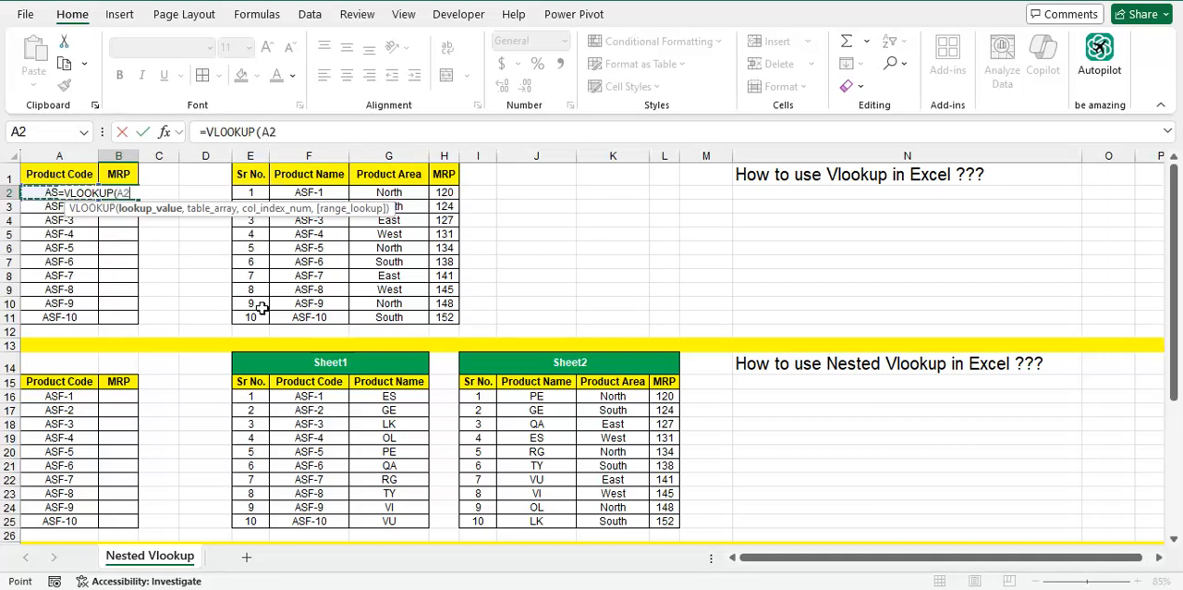
{"action": "type", "text": ","}
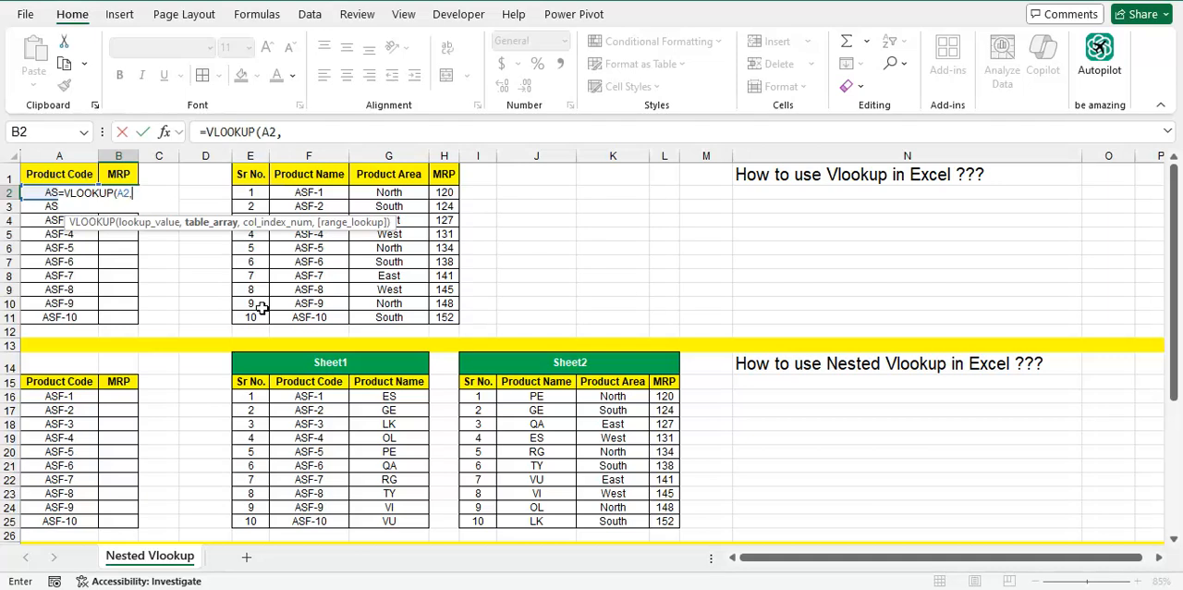
Set the VLOOKUP table array to F1:H11, covering Product Name through MRP in the source table
{"action": "key", "text": "Right"}
{"action": "key", "text": "Right"}
{"action": "key", "text": "Right"}
{"action": "key", "text": "Up"}
{"action": "key", "text": "Right"}
{"action": "key", "text": "ctrl+shift+Down"}
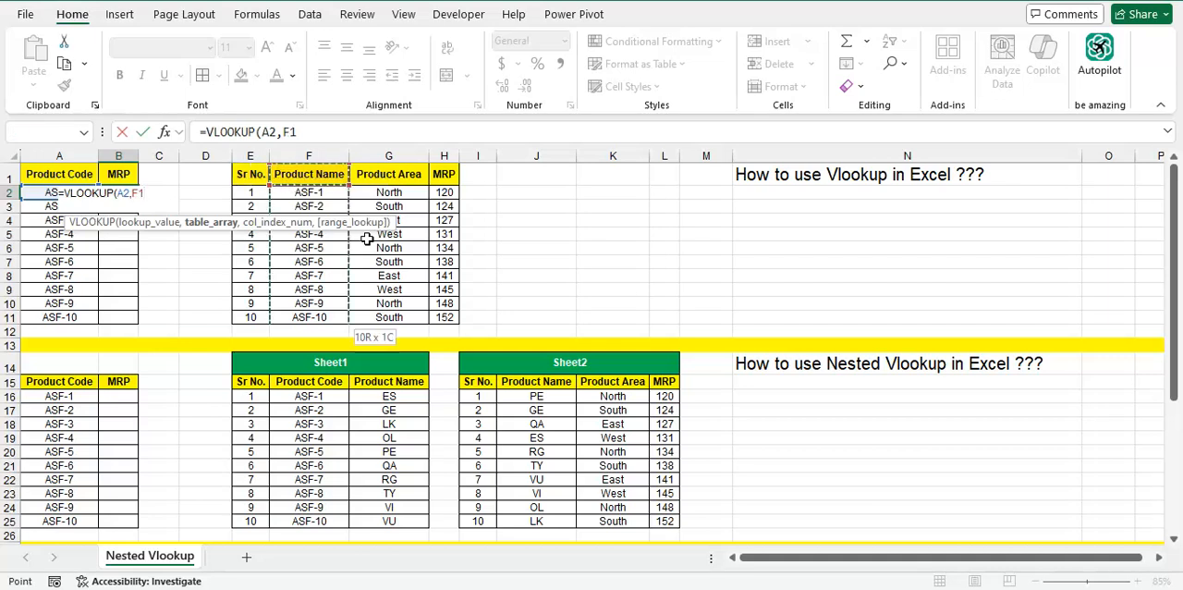
{"action": "key", "text": "shift+Right"}
{"action": "key", "text": "shift+Right"}
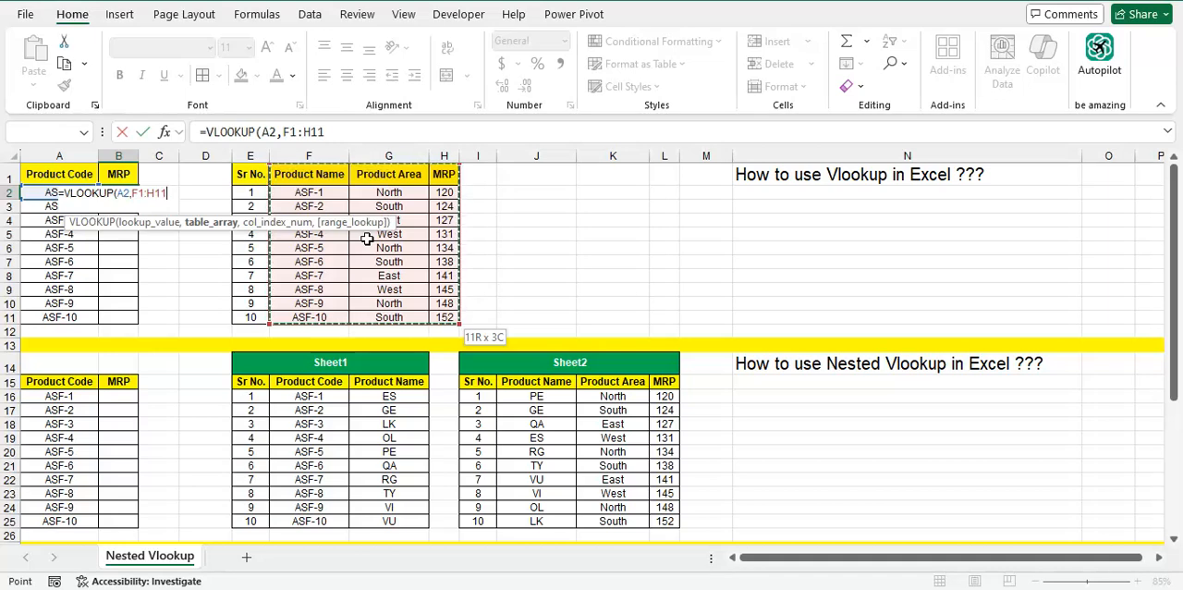
{"action": "type", "text": ","}
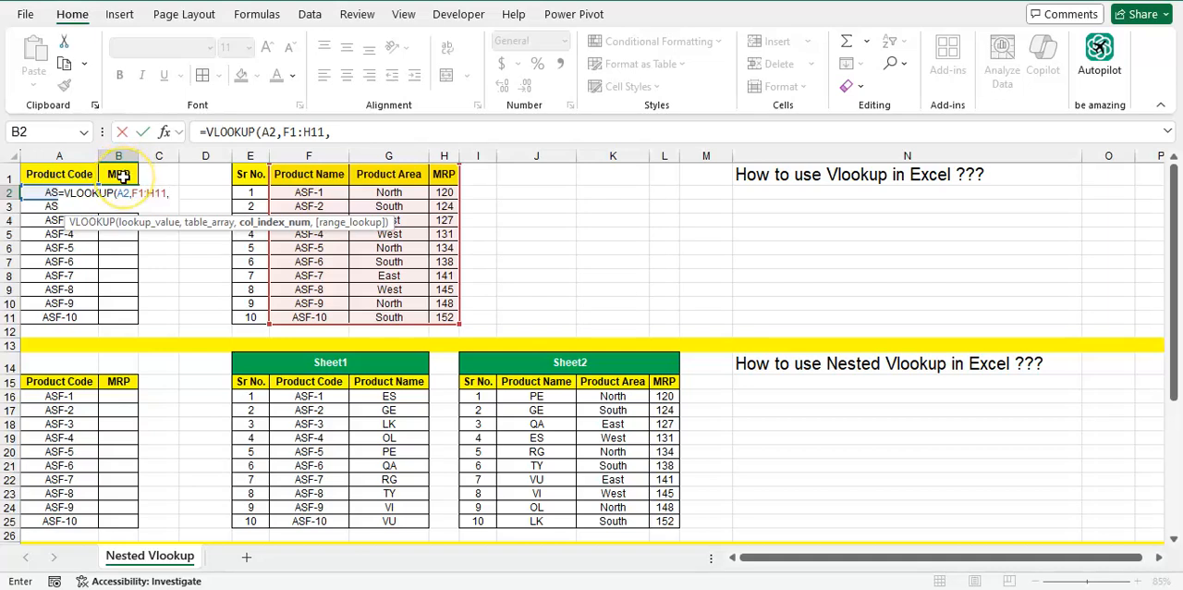
Complete the B2 formula with column index 3 and exact match 0, giving =VLOOKUP(A2,F1:H11,3,0)
{"action": "type", "text": "3,"}
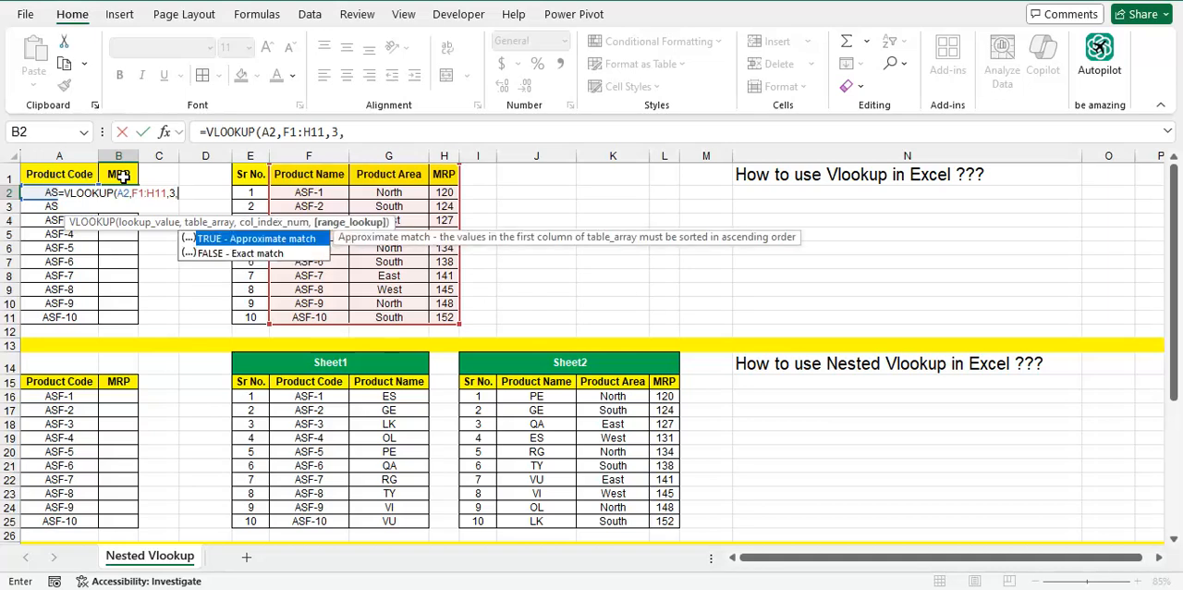
{"action": "type", "text": "0"}
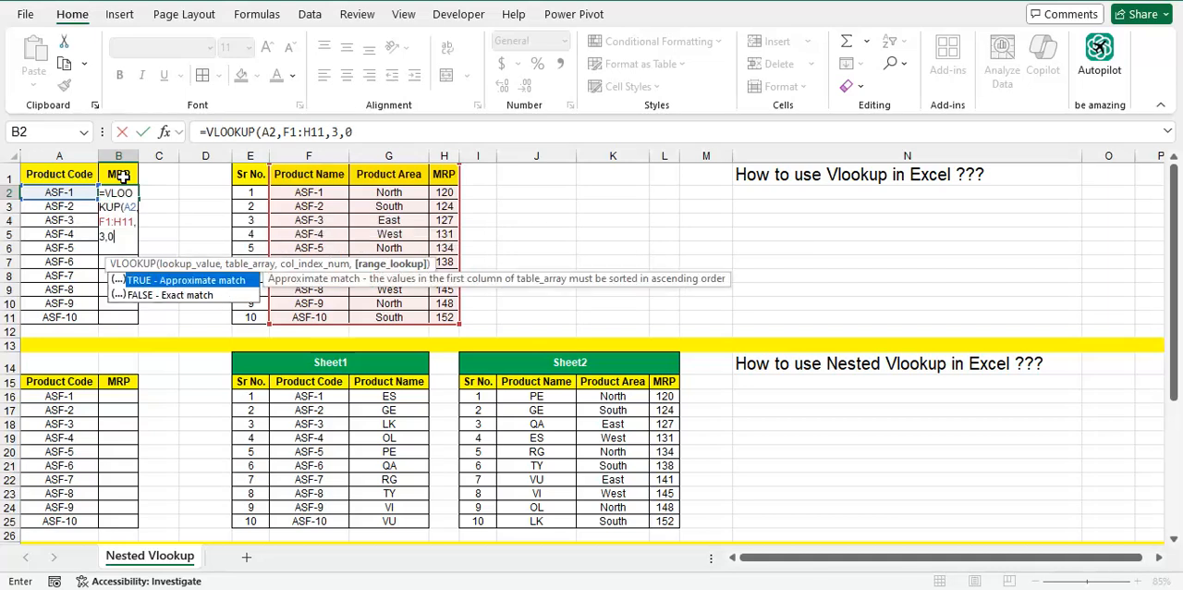
{"action": "type", "text": ")"}
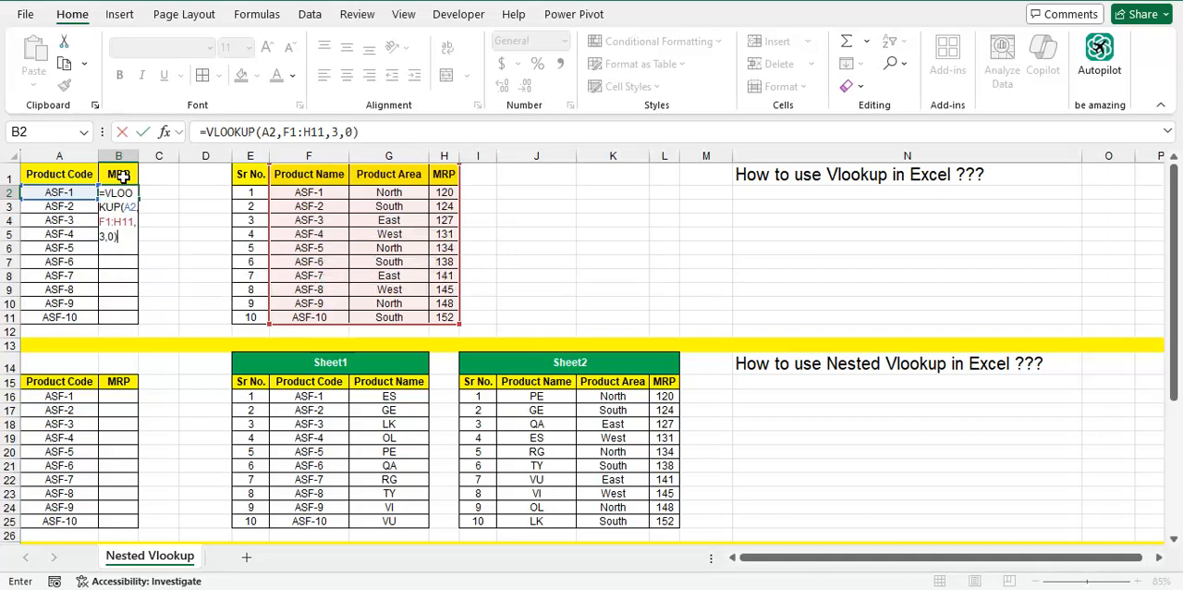
{"action": "key", "text": "Return"}
{"action": "key", "text": "Up"}
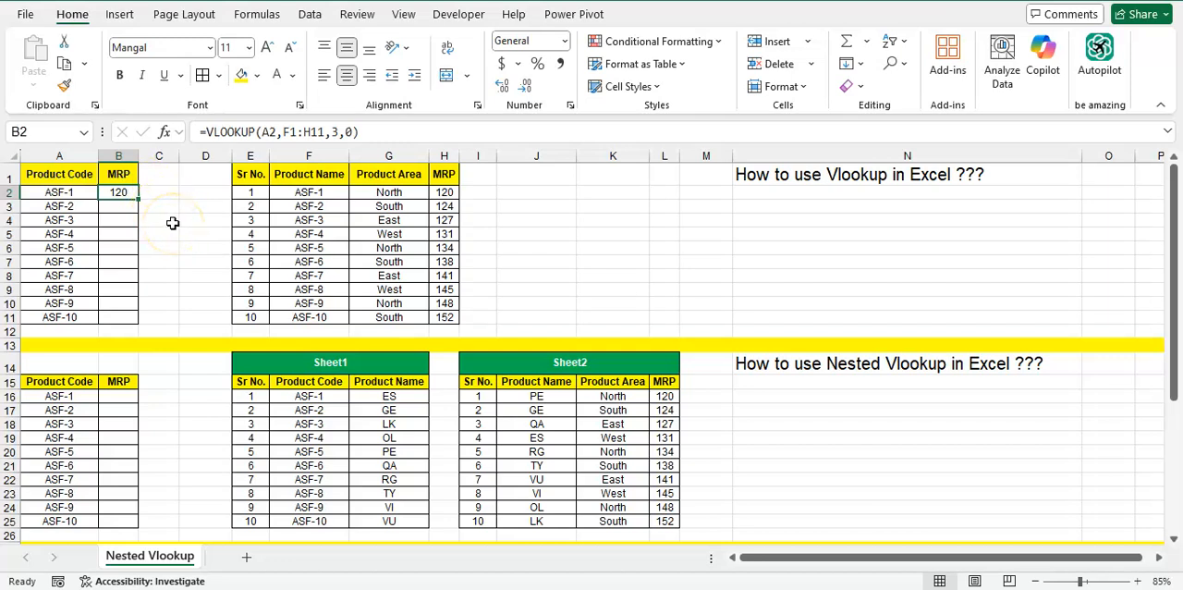
Check the B2 result against the ASF-1 row of the source table
{"action": "left_click", "coordinate": [280, 205]}
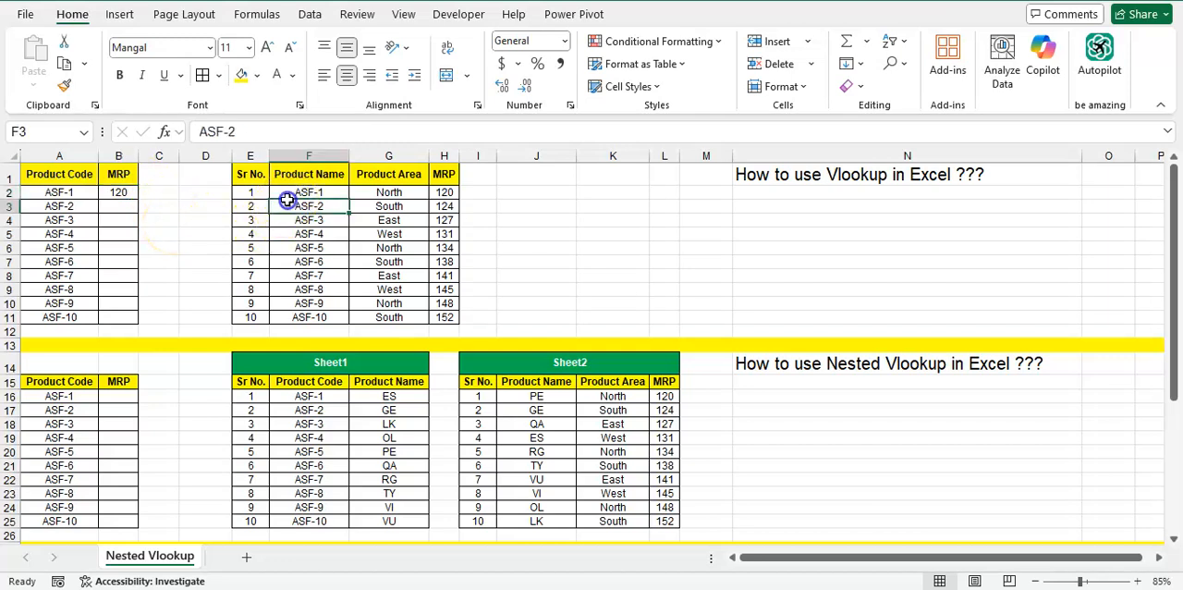
{"action": "left_click", "coordinate": [290, 195]}
{"action": "key", "text": "Right"}
{"action": "key", "text": "Right"}
{"action": "key", "text": "Left"}
{"action": "key", "text": "Left"}
{"action": "key", "text": "Left"}
{"action": "key", "text": "Left"}
{"action": "key", "text": "Left"}
{"action": "key", "text": "Left"}
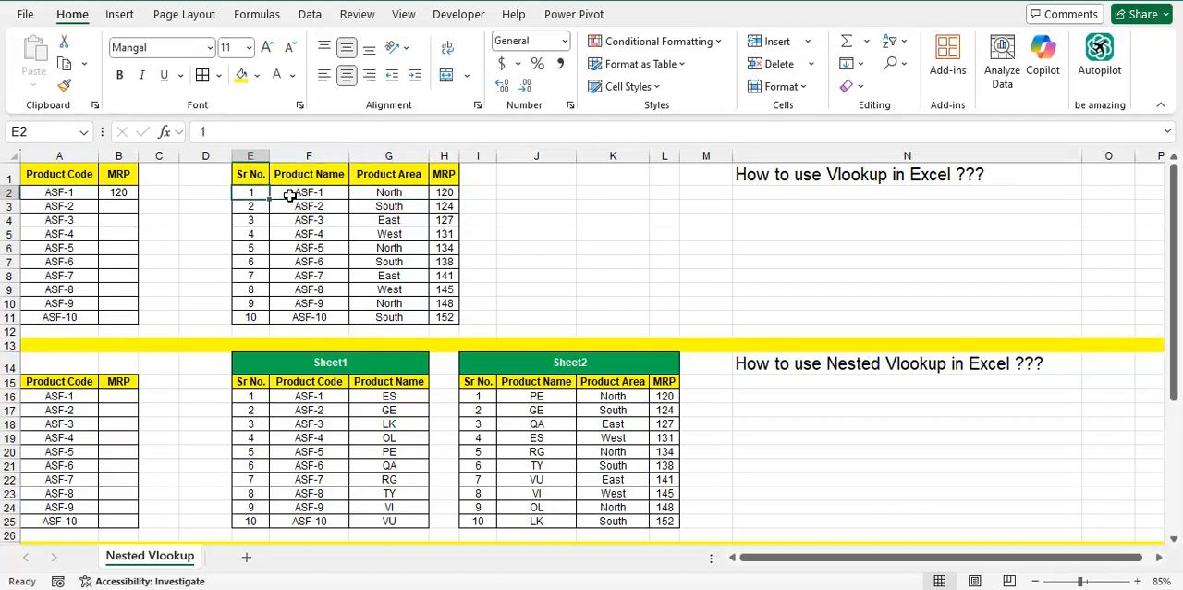
Copy the VLOOKUP formula from B2 to all product rows in B2:B11
{"action": "key", "text": "ctrl+c"}
{"action": "key", "text": "shift+Down"}
{"action": "key", "text": "shift+Down"}
{"action": "key", "text": "shift+Down"}
{"action": "key", "text": "shift+Down"}
{"action": "key", "text": "shift+Down"}
{"action": "key", "text": "shift+Down"}
{"action": "key", "text": "shift+Down"}
{"action": "key", "text": "shift+Down"}
{"action": "key", "text": "shift+Down"}
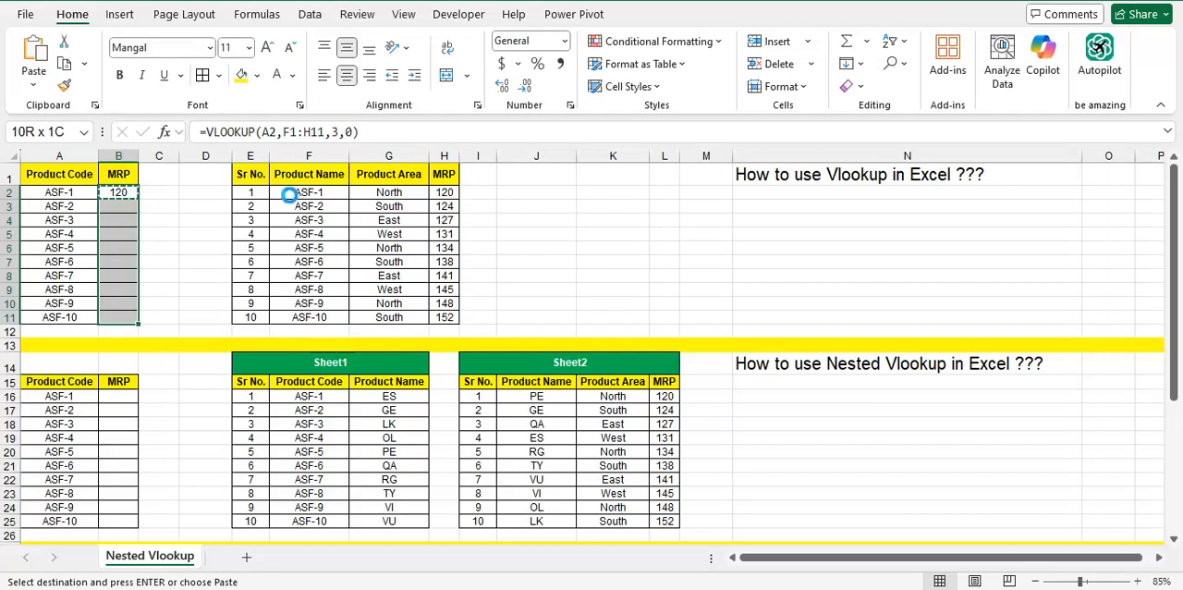
{"action": "key", "text": "ctrl+v"}
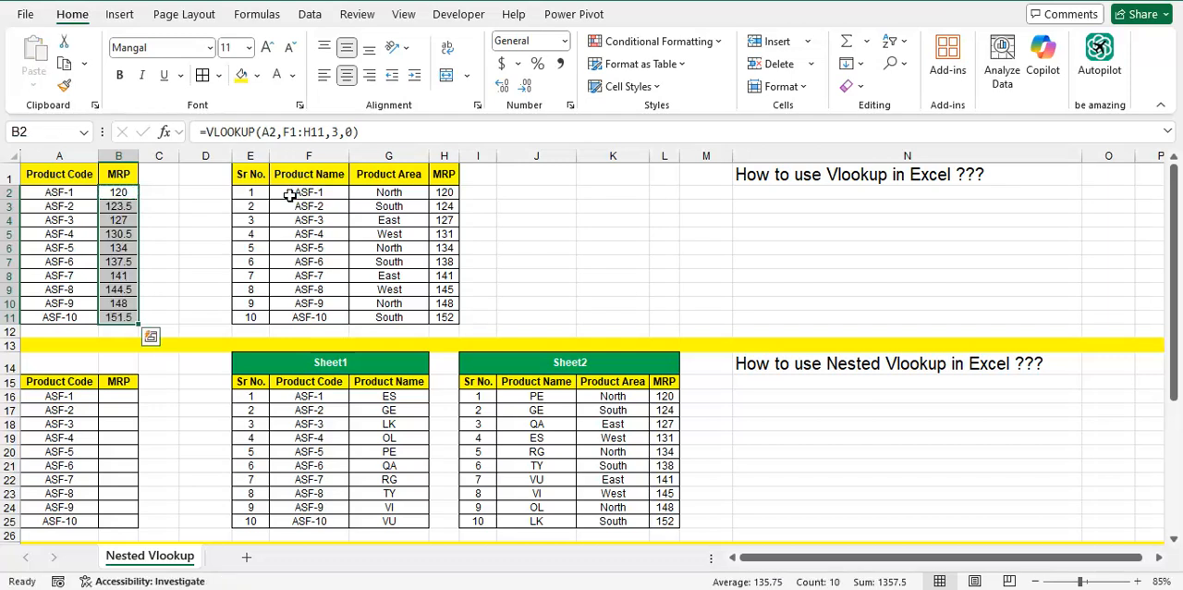
Display the MRP results in B2:B11 with no decimal places
{"action": "left_click", "coordinate": [524, 86]}
{"action": "key", "text": "Down"}
{"action": "key", "text": "Down"}
{"action": "key", "text": "Down"}
{"action": "key", "text": "Down"}
{"action": "key", "text": "Down"}
{"action": "key", "text": "Down"}
{"action": "key", "text": "Down"}
{"action": "key", "text": "Down"}
{"action": "key", "text": "Down"}
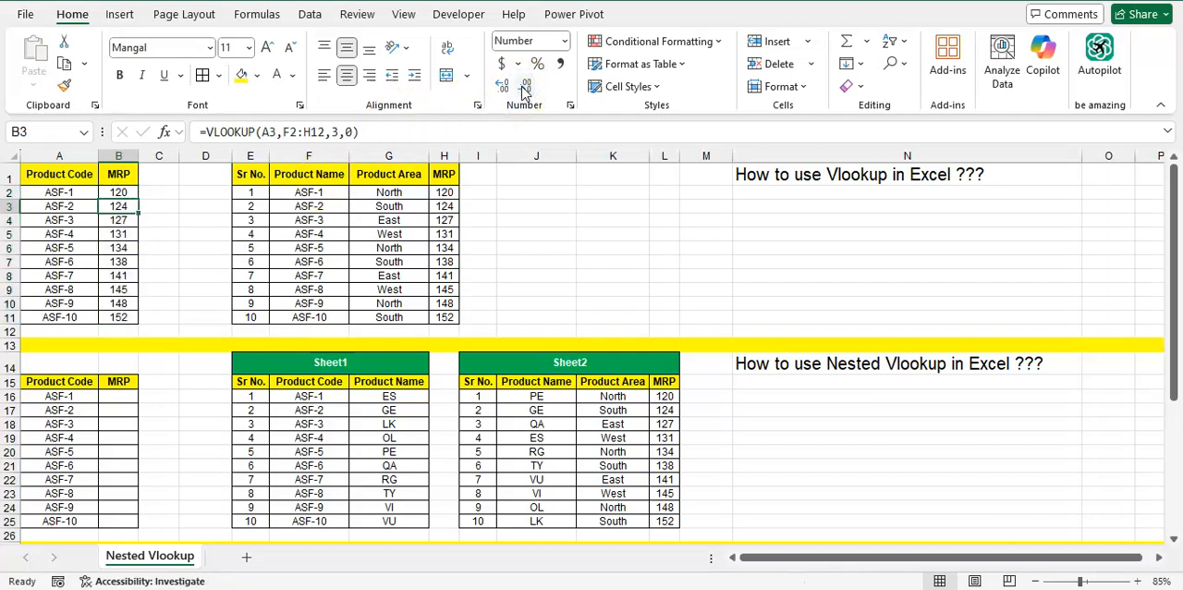
Replace the product code in A2 with ASF-10 copied from A11 to test the lookup in B2
{"action": "key", "text": "Left"}
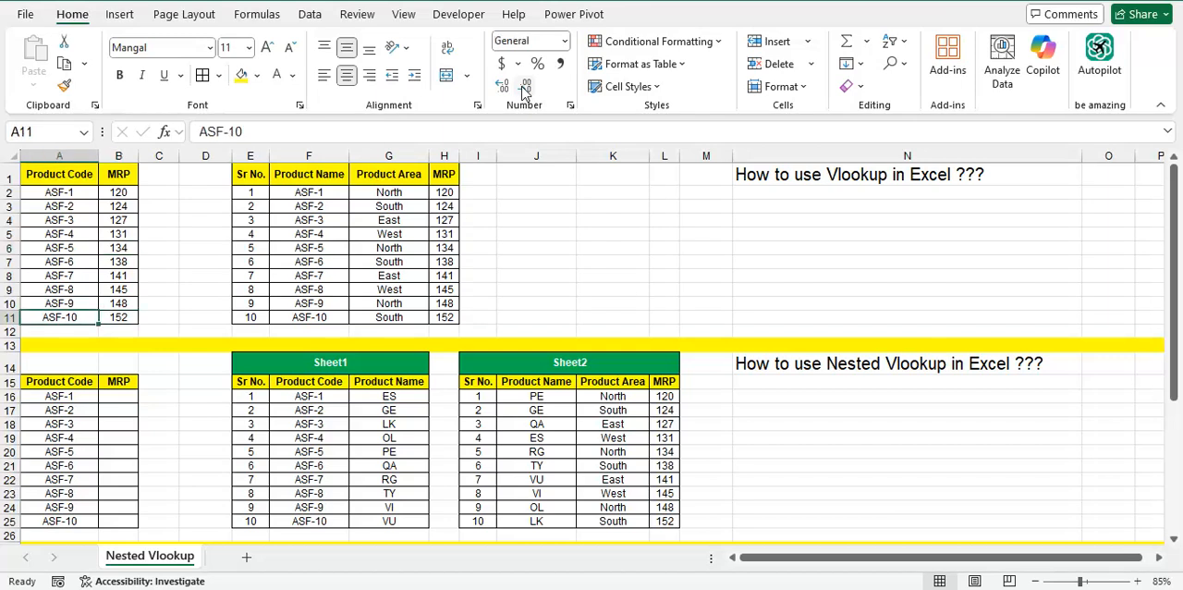
{"action": "key", "text": "ctrl+c"}
{"action": "key", "text": "ctrl+Up"}
{"action": "key", "text": "Down"}
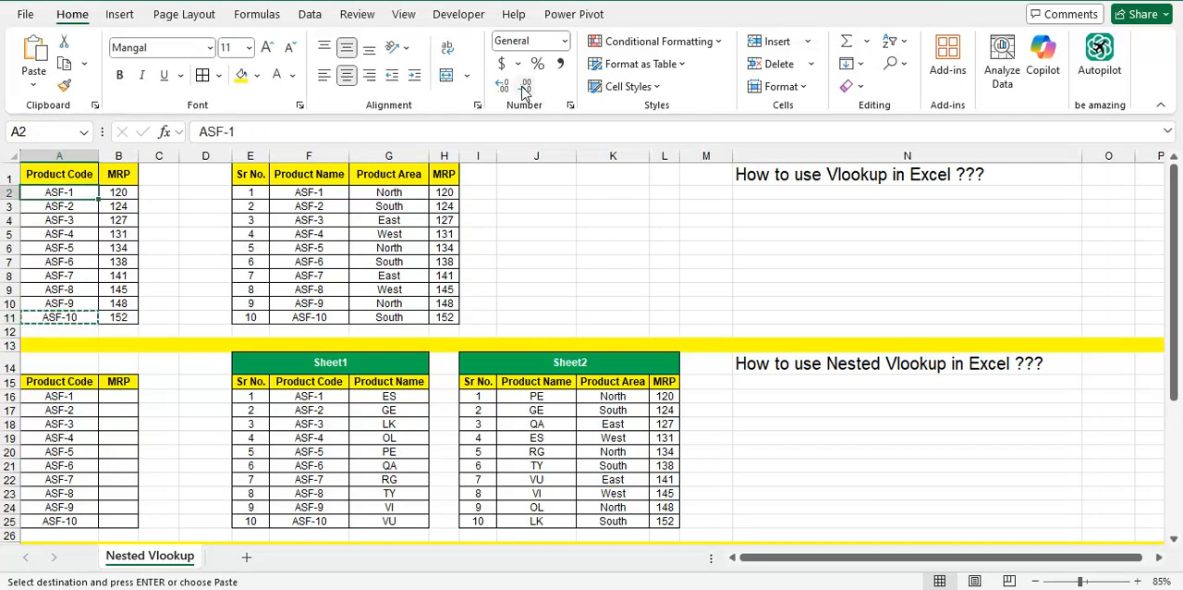
{"action": "key", "text": "Return"}
{"action": "key", "text": "Right"}
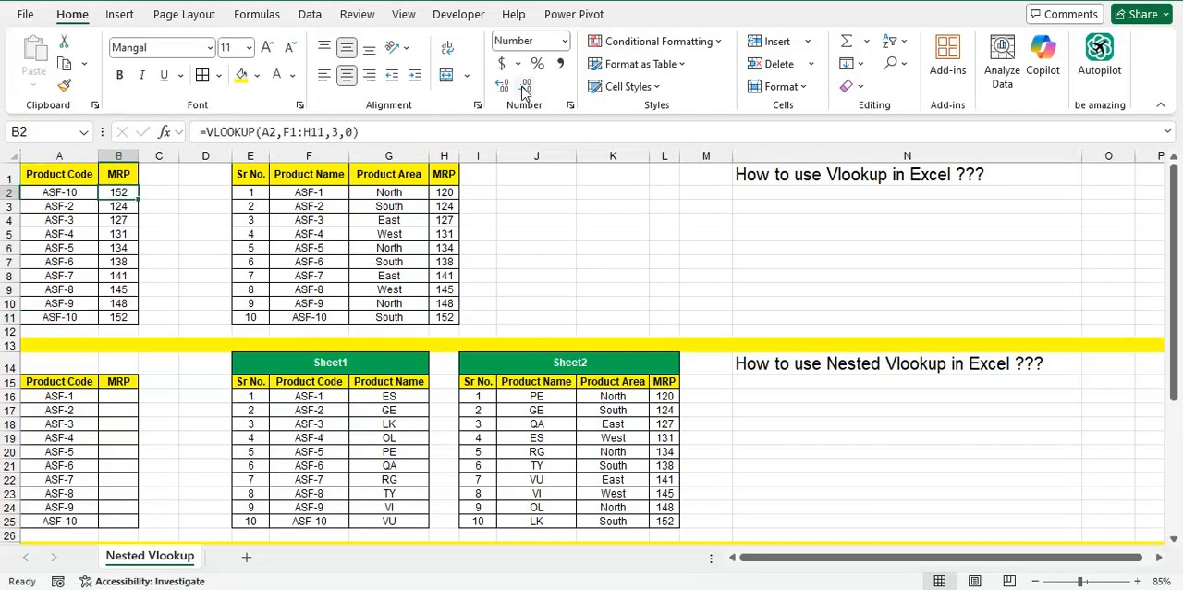
Compare the MRP in B2 with the ASF-10 row of the source table
{"action": "left_click", "coordinate": [312, 329]}
{"action": "left_click", "coordinate": [317, 316]}
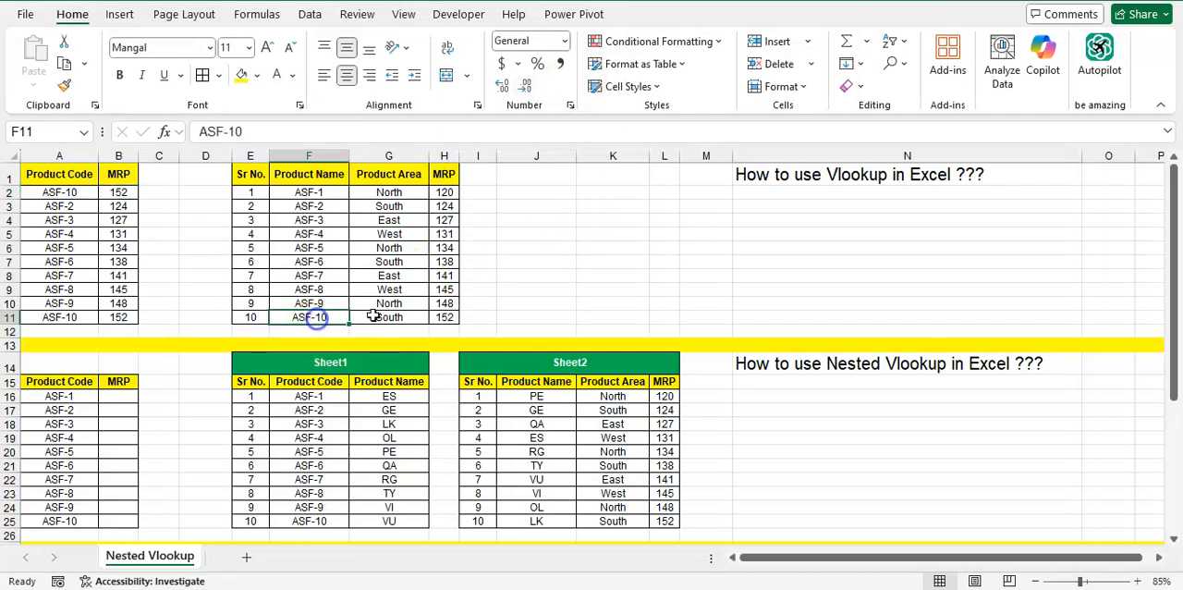
{"action": "left_click", "coordinate": [437, 317]}
{"action": "left_click", "coordinate": [119, 193]}
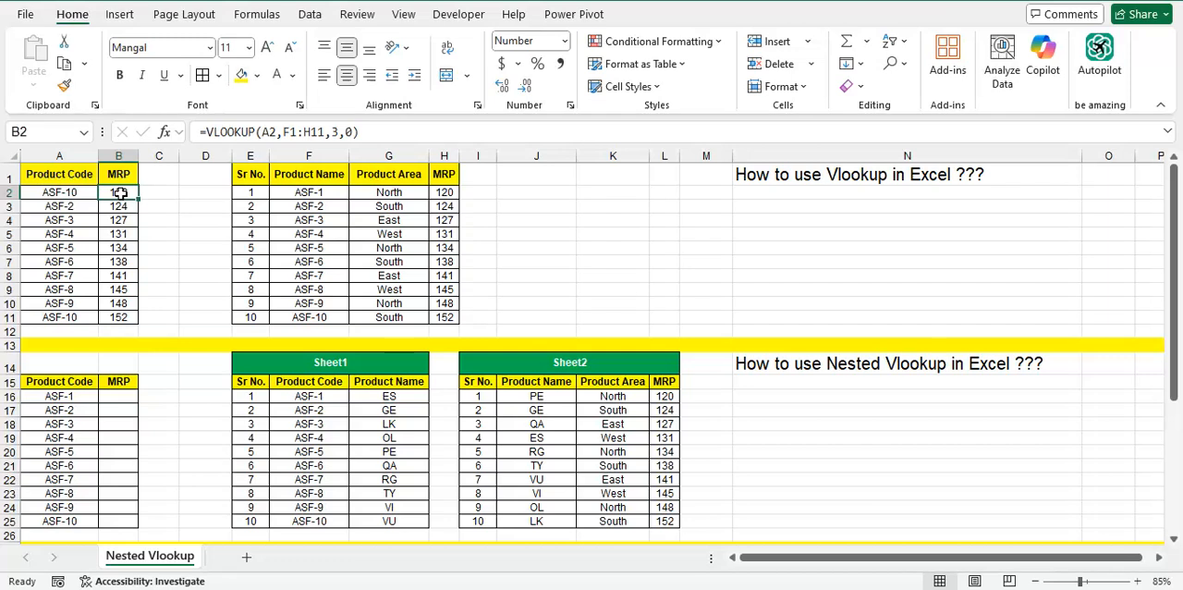
Undo the replacement of the product code in A2 and clear the copy selection
{"action": "key", "text": "ctrl+z"}
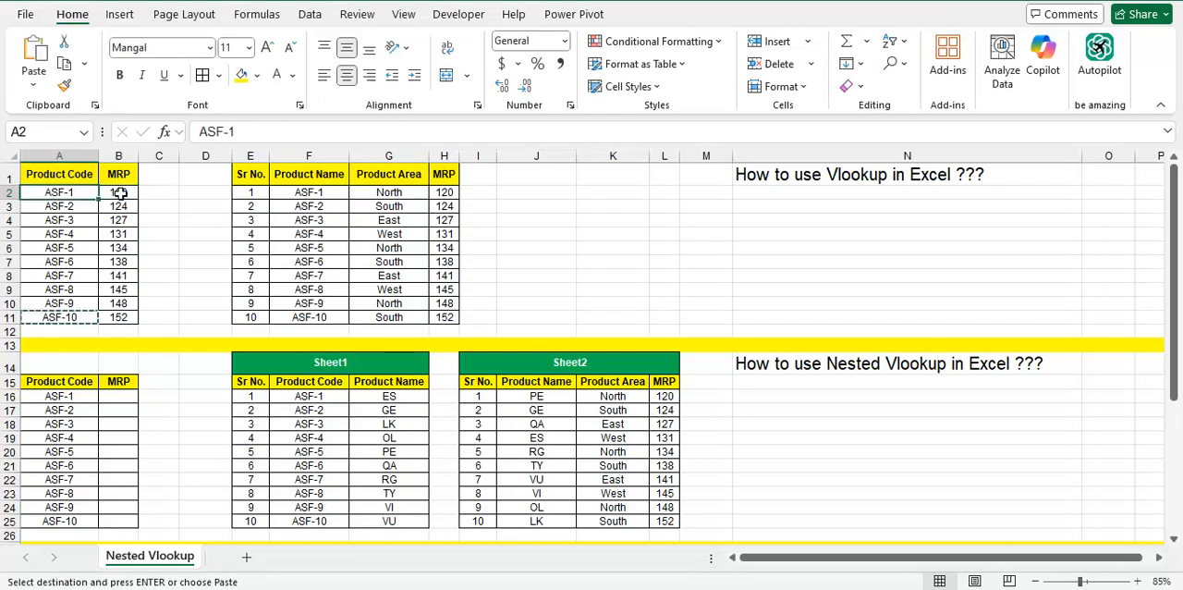
{"action": "key", "text": "Escape"}
{"action": "key", "text": "Right"}
{"action": "key", "text": "Right"}
{"action": "key", "text": "Right"}
{"action": "key", "text": "Right"}
{"action": "key", "text": "Right"}
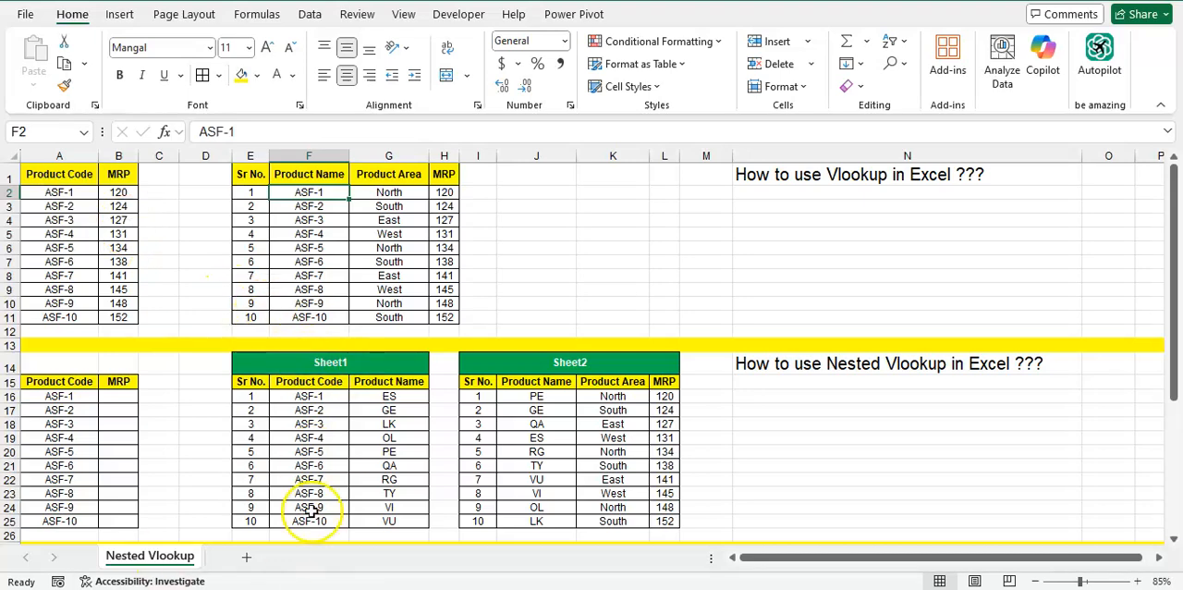
Examine the heading and table layout of the nested VLOOKUP section starting at row 14
{"action": "scroll", "coordinate": [401, 467], "scroll_direction": "down", "scroll_amount": 4}
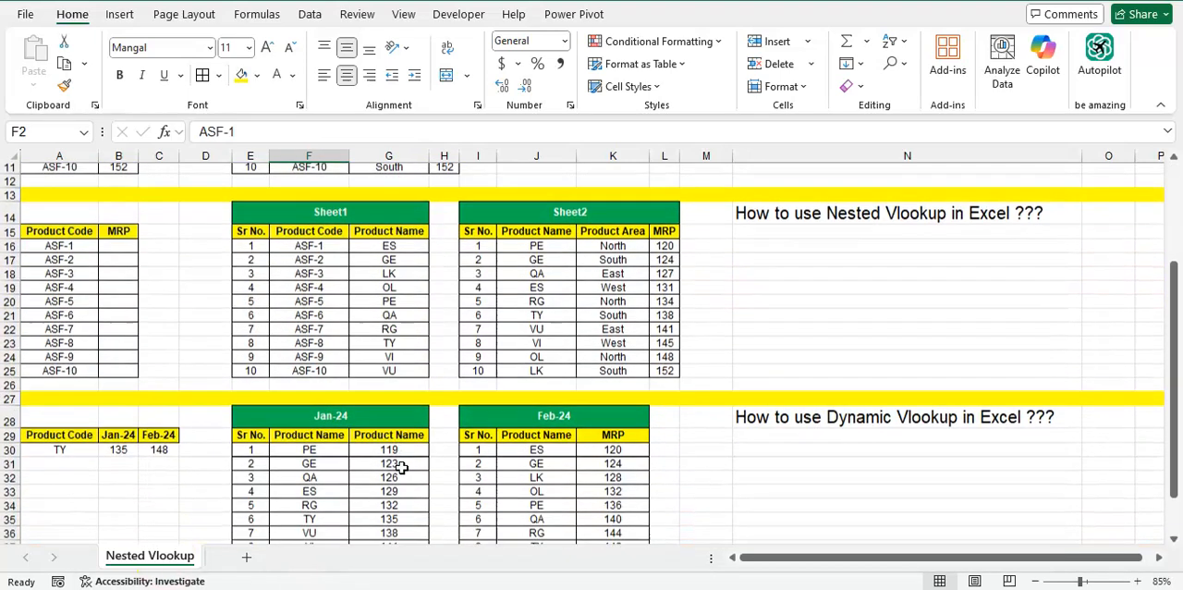
{"action": "left_click", "coordinate": [879, 200]}
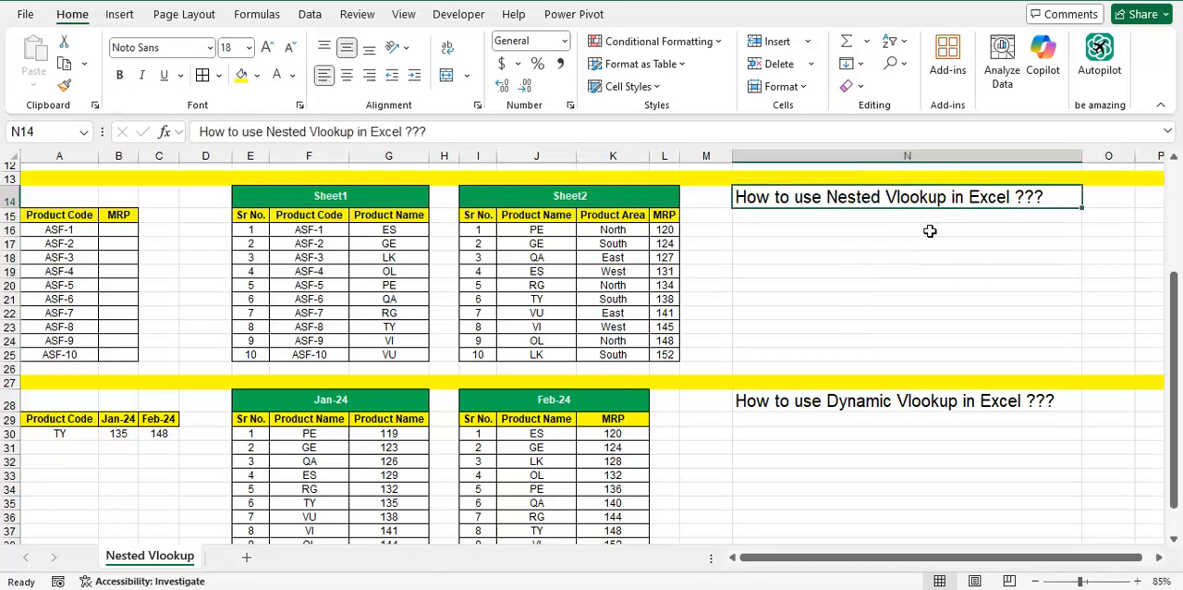
{"action": "key", "text": "Left"}
{"action": "key", "text": "Left"}
{"action": "key", "text": "Left"}
{"action": "key", "text": "Left"}
{"action": "key", "text": "Left"}
{"action": "key", "text": "Left"}
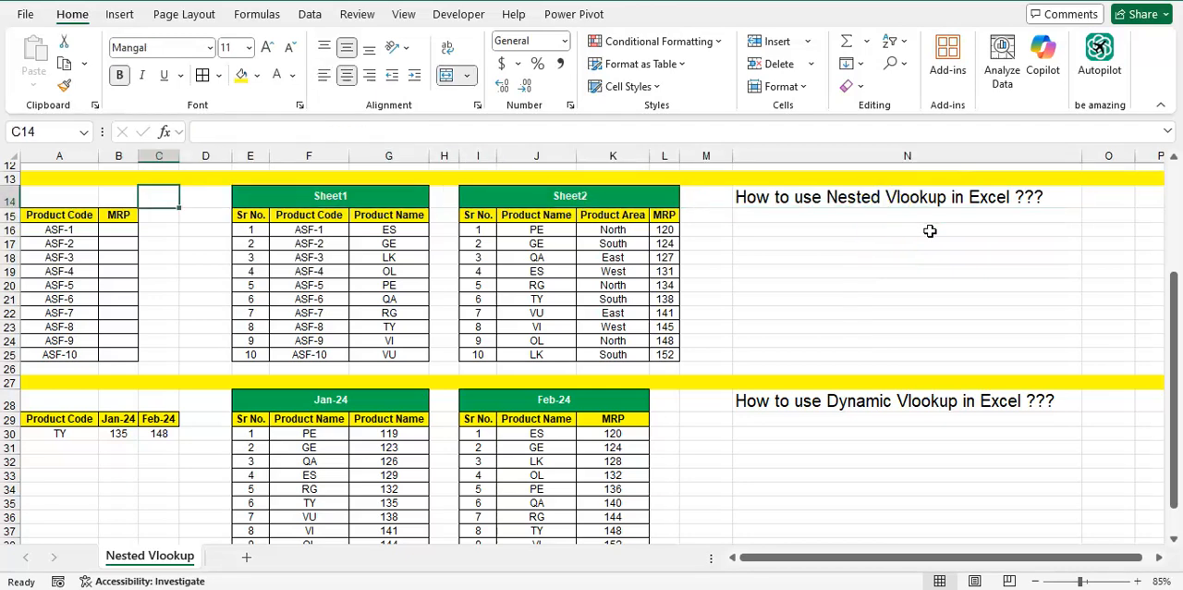
{"action": "key", "text": "Down"}
{"action": "key", "text": "Right"}
{"action": "key", "text": "Right"}
{"action": "key", "text": "Up"}
{"action": "key", "text": "Down"}
{"action": "key", "text": "Down"}
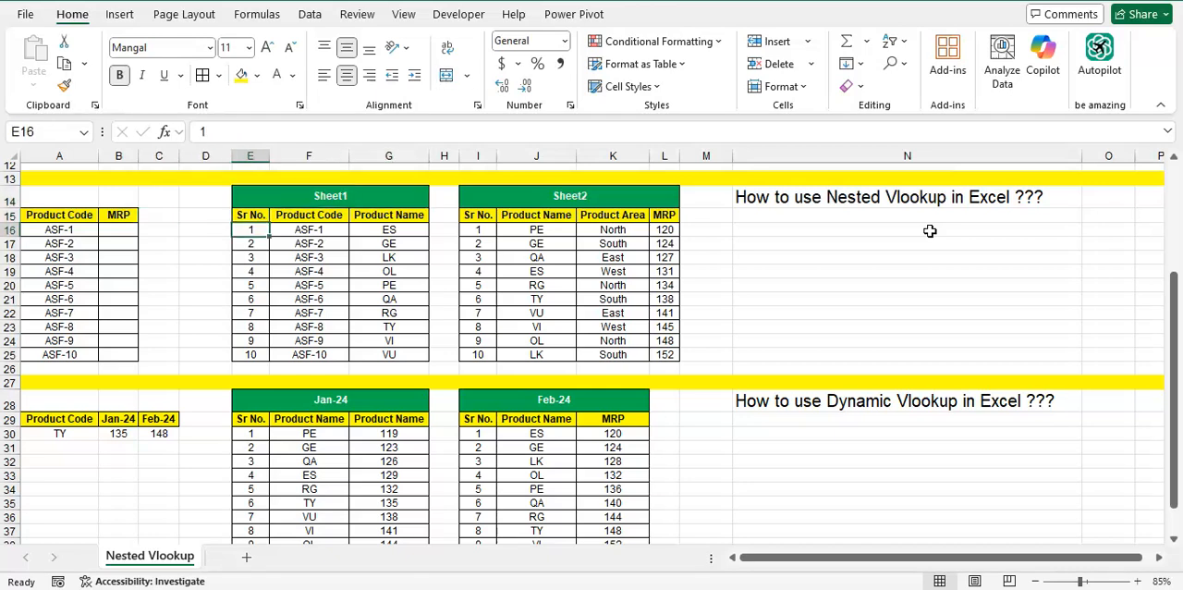
Examine the Product Code list and the empty MRP column of the nested VLOOKUP section in A15:B25
{"action": "key", "text": "Left"}
{"action": "key", "text": "Left"}
{"action": "key", "text": "Left"}
{"action": "key", "text": "Left"}
{"action": "key", "text": "Up"}
{"action": "key", "text": "ctrl+shift+Down"}
{"action": "key", "text": "Right"}
{"action": "key", "text": "Down"}
{"action": "key", "text": "Down"}
{"action": "key", "text": "Down"}
{"action": "key", "text": "Down"}
{"action": "key", "text": "Down"}
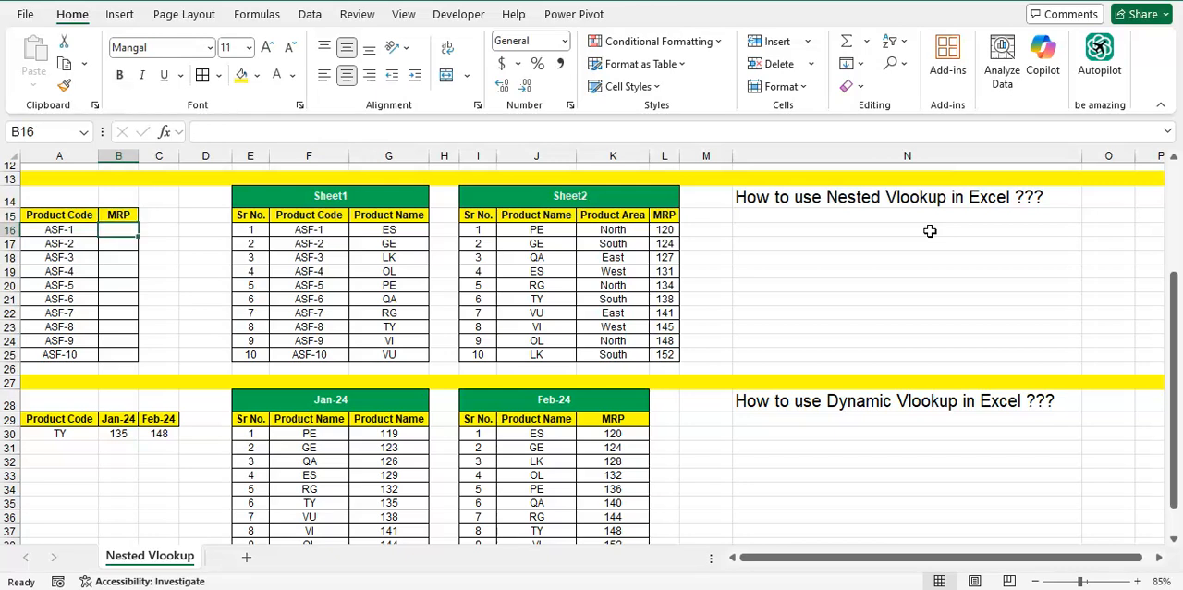
Examine the full extent of the Sheet1 and Sheet2 tables in the nested VLOOKUP section
{"action": "key", "text": "Up"}
{"action": "key", "text": "Up"}
{"action": "key", "text": "Up"}
{"action": "key", "text": "Right"}
{"action": "key", "text": "Right"}
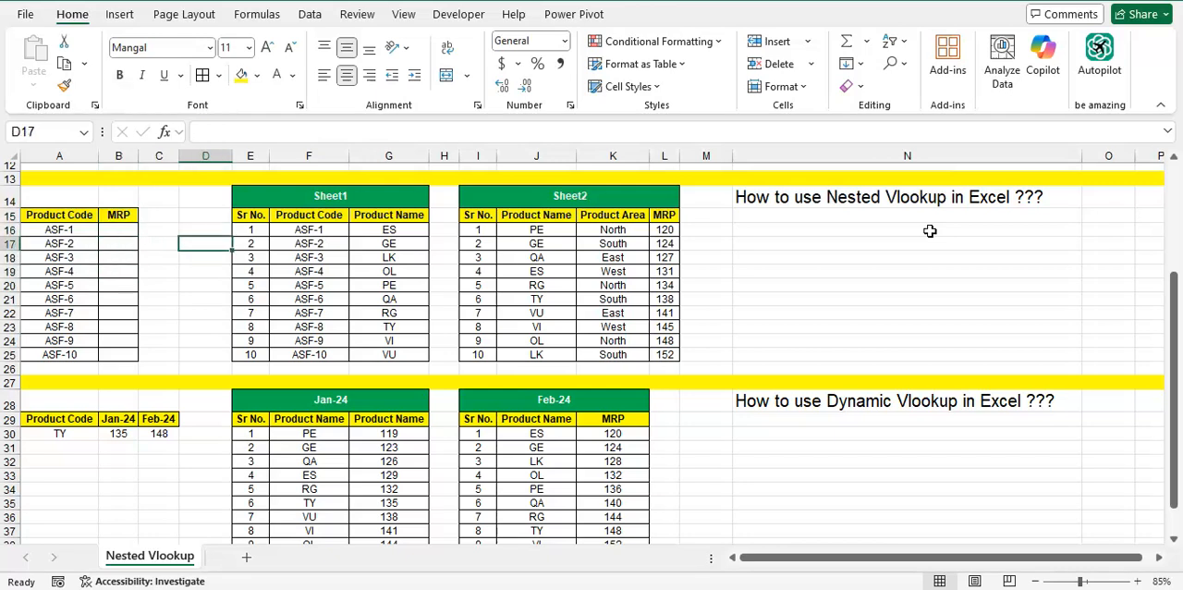
{"action": "key", "text": "Right"}
{"action": "key", "text": "Up"}
{"action": "key", "text": "Up"}
{"action": "key", "text": "Up"}
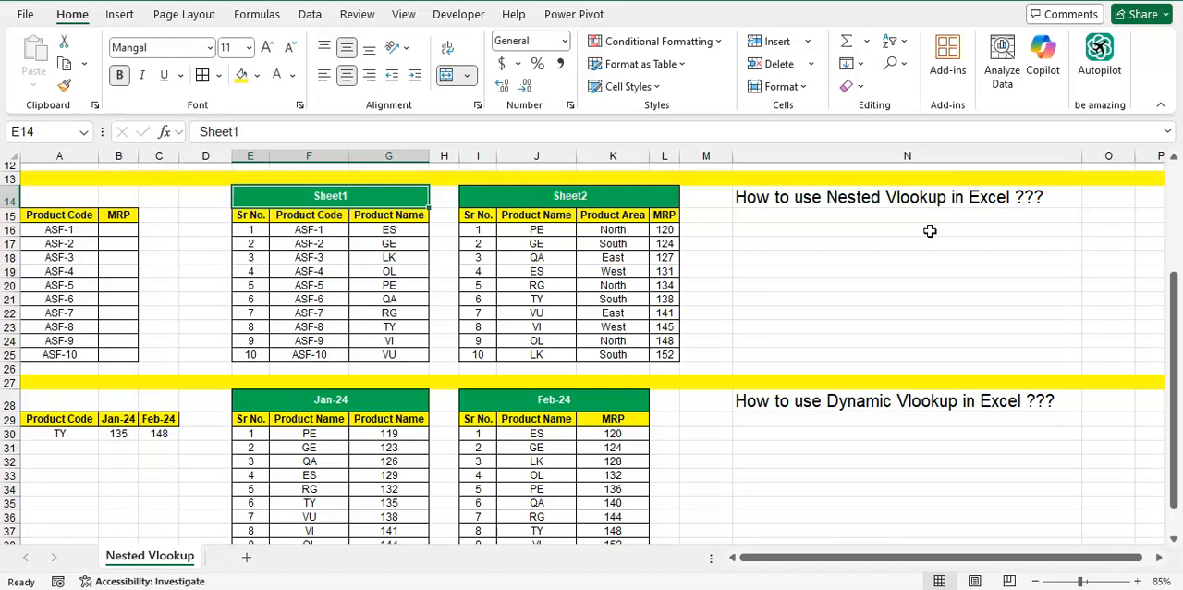
{"action": "key", "text": "ctrl+a"}
{"action": "key", "text": "Right"}
{"action": "key", "text": "Right"}
{"action": "key", "text": "ctrl+a"}
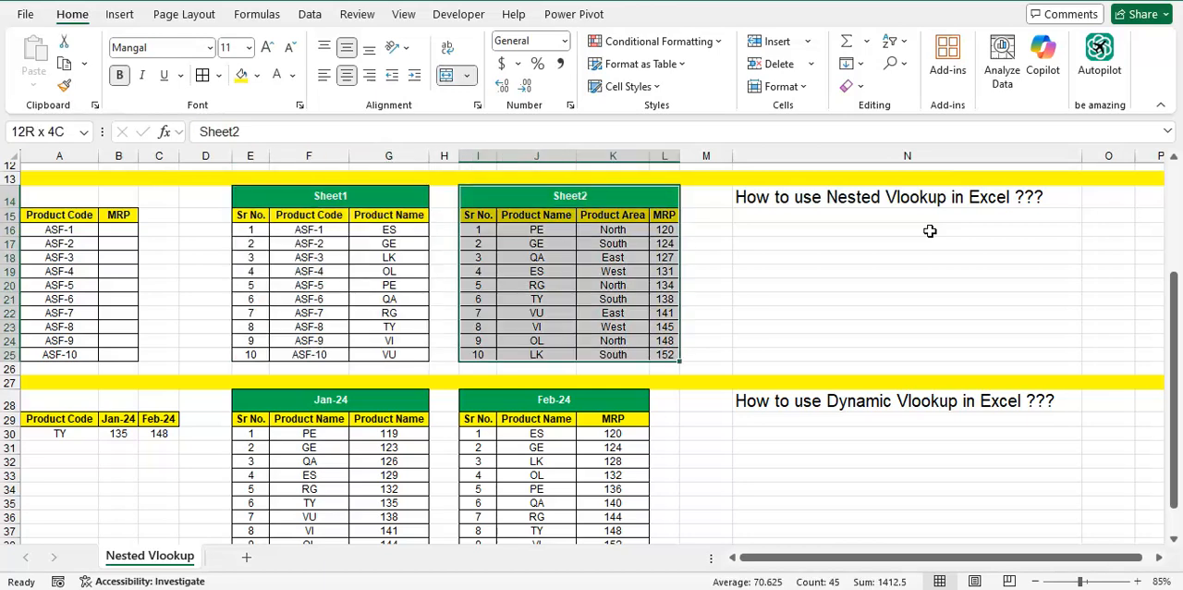
Examine the Sheet1 table's Sr No., Product Code and Product Name columns one by one
{"action": "key", "text": "Down"}
{"action": "key", "text": "Down"}
{"action": "key", "text": "Left"}
{"action": "key", "text": "Left"}
{"action": "key", "text": "Left"}
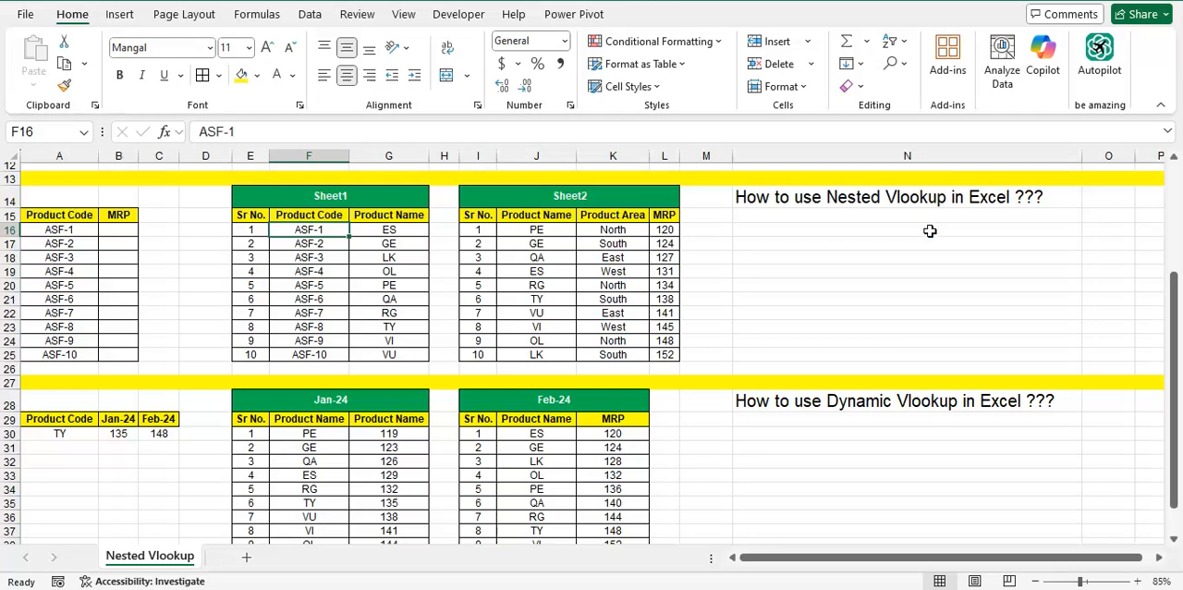
{"action": "key", "text": "Up"}
{"action": "key", "text": "Left"}
{"action": "key", "text": "ctrl+shift+Down"}
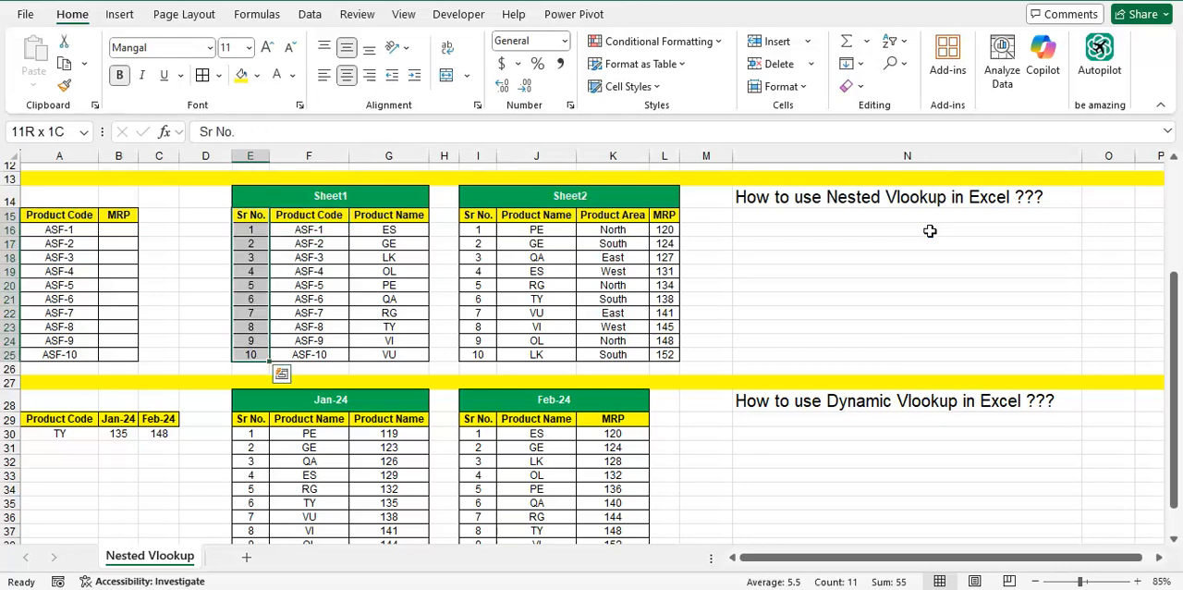
{"action": "key", "text": "Right"}
{"action": "key", "text": "ctrl+shift+Down"}
{"action": "key", "text": "Right"}
{"action": "key", "text": "ctrl+shift+Down"}
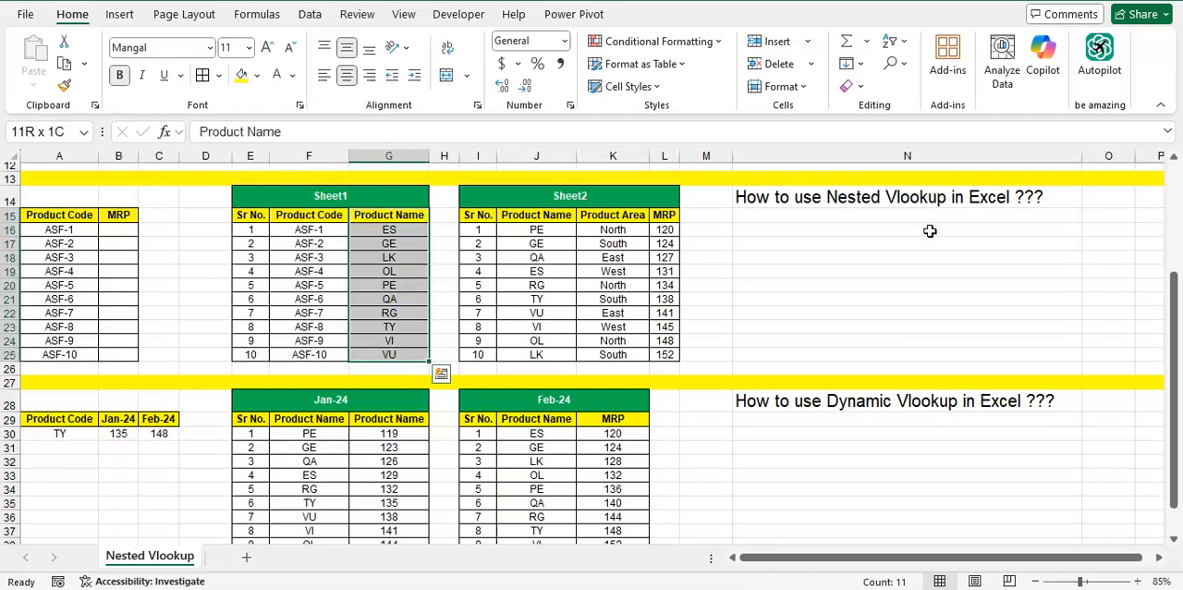
Examine the Sheet2 table's Sr No., Product Name, Product Area and MRP columns one by one
{"action": "key", "text": "Right"}
{"action": "key", "text": "Right"}
{"action": "key", "text": "Up"}
{"action": "key", "text": "Down"}
{"action": "key", "text": "ctrl+shift+Down"}
{"action": "key", "text": "Right"}
{"action": "key", "text": "ctrl+shift+Down"}
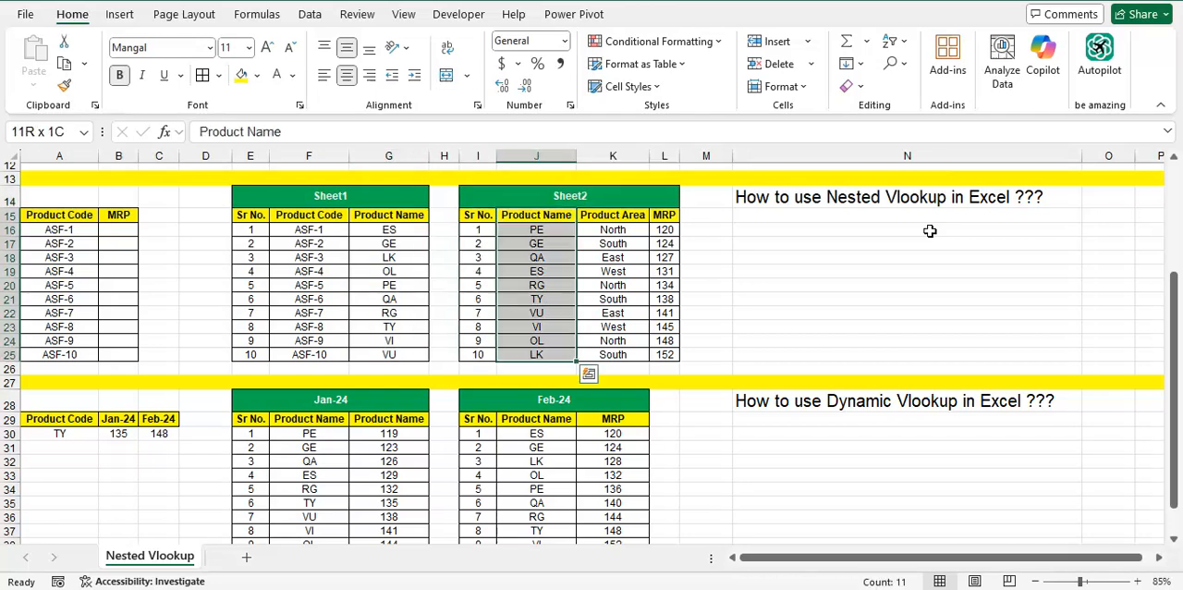
{"action": "key", "text": "Right"}
{"action": "key", "text": "ctrl+shift+Down"}
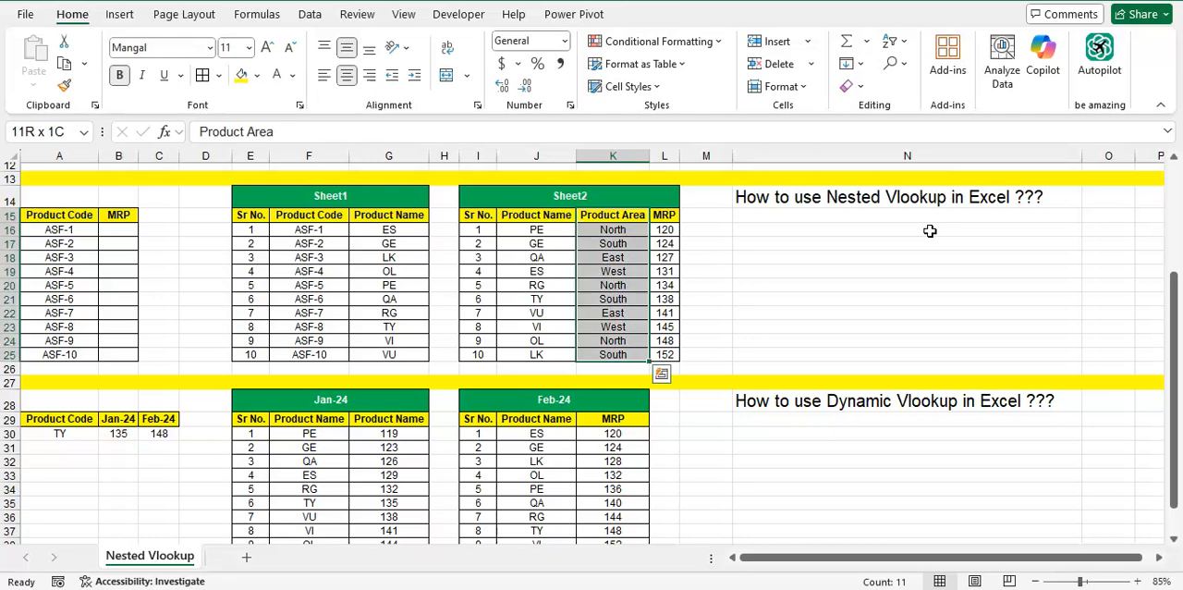
{"action": "key", "text": "Right"}
{"action": "key", "text": "ctrl+shift+Down"}
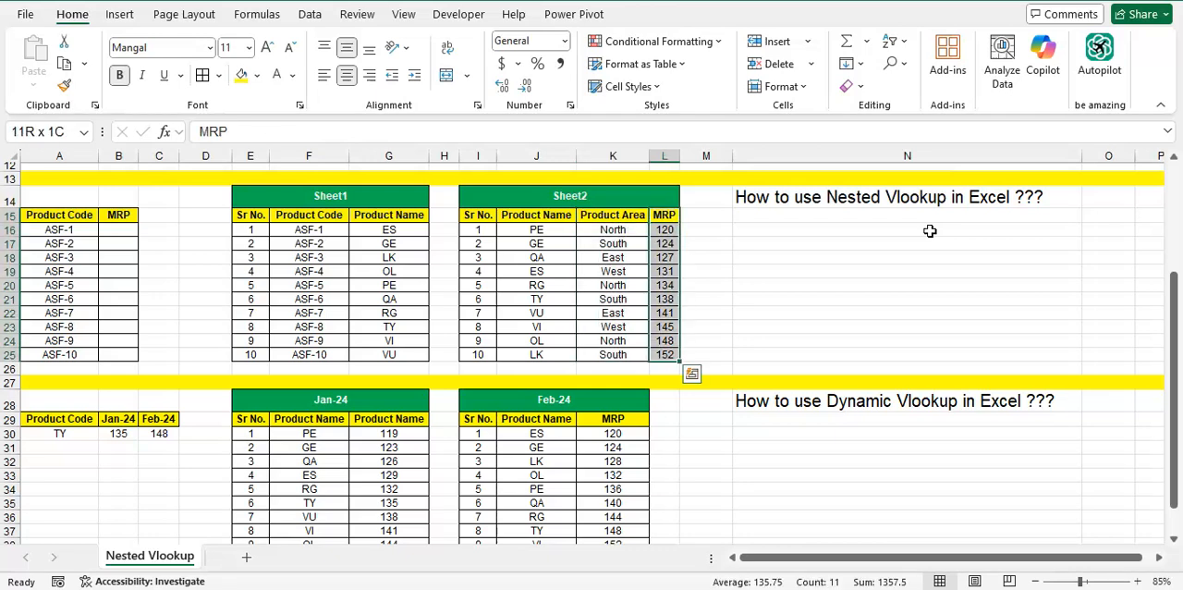
Compare the first product code and its empty MRP cell in row 16 with the first row of Sheet1
{"action": "key", "text": "Left"}
{"action": "key", "text": "Left"}
{"action": "key", "text": "Left"}
{"action": "key", "text": "Left"}
{"action": "key", "text": "Left"}
{"action": "key", "text": "Left"}
{"action": "key", "text": "Left"}
{"action": "key", "text": "Left"}
{"action": "key", "text": "Left"}
{"action": "key", "text": "Left"}
{"action": "key", "text": "Left"}
{"action": "key", "text": "Down"}
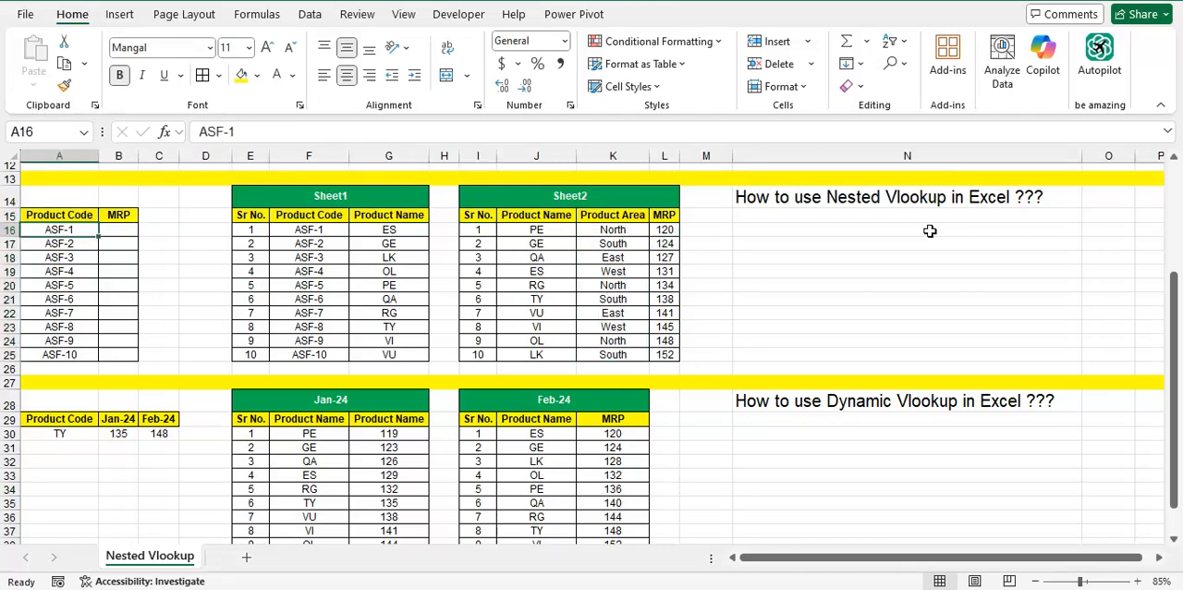
{"action": "key", "text": "Right"}
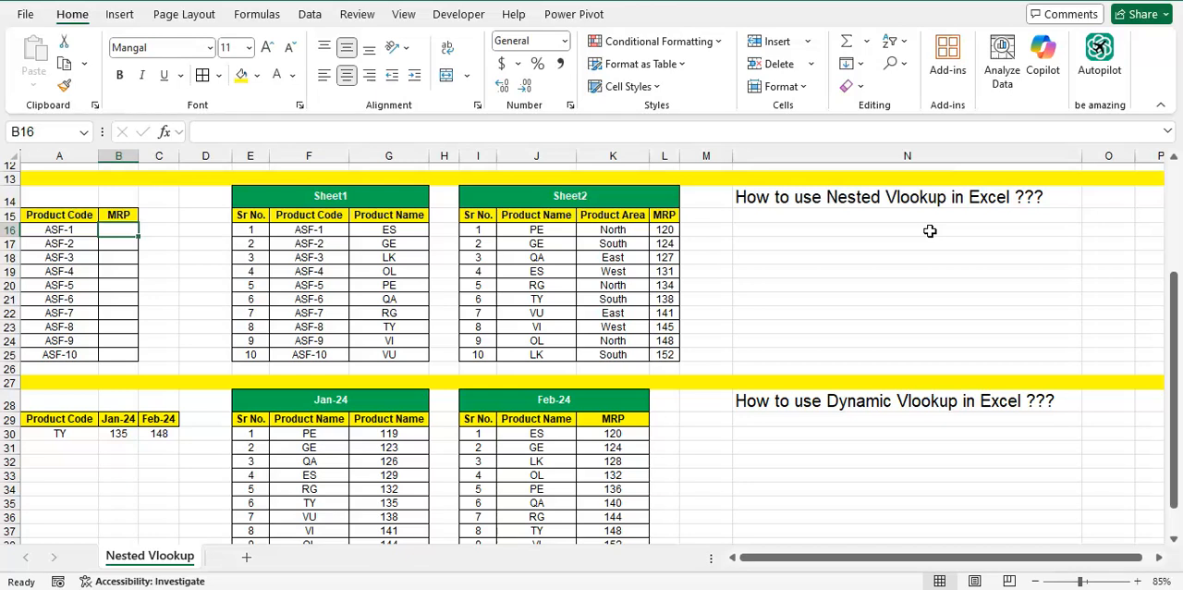
{"action": "key", "text": "Right"}
{"action": "key", "text": "Right"}
{"action": "key", "text": "Right"}
{"action": "key", "text": "Right"}
{"action": "key", "text": "Right"}
{"action": "key", "text": "Right"}
{"action": "key", "text": "Right"}
{"action": "key", "text": "Right"}
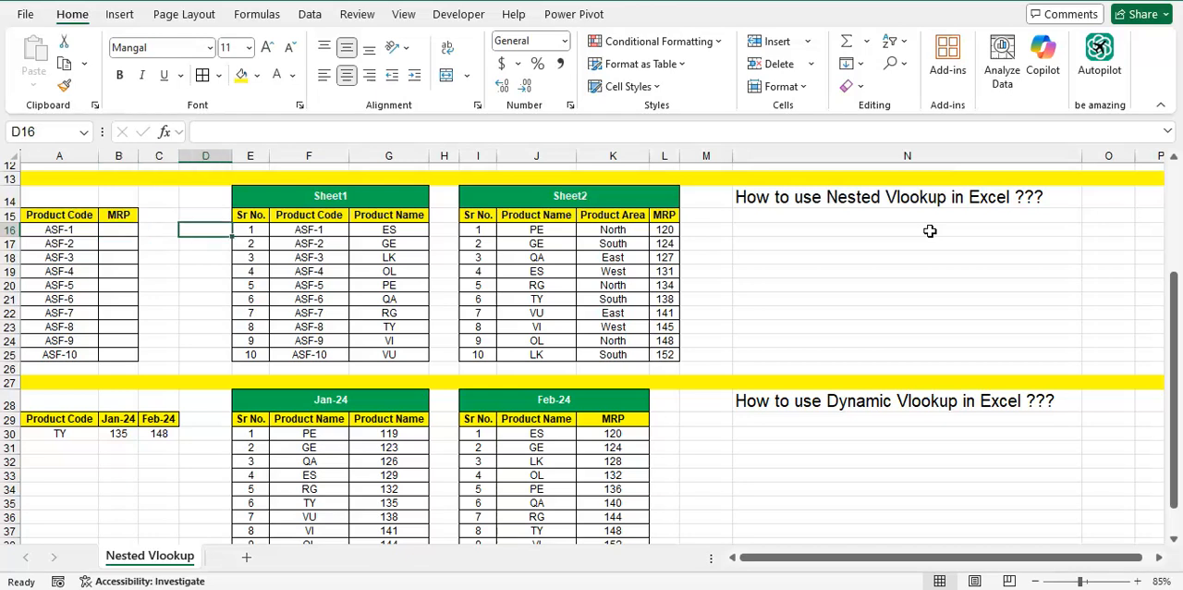
{"action": "key", "text": "Left"}
{"action": "key", "text": "Left"}
{"action": "key", "text": "Left"}
{"action": "key", "text": "Left"}
{"action": "key", "text": "Left"}
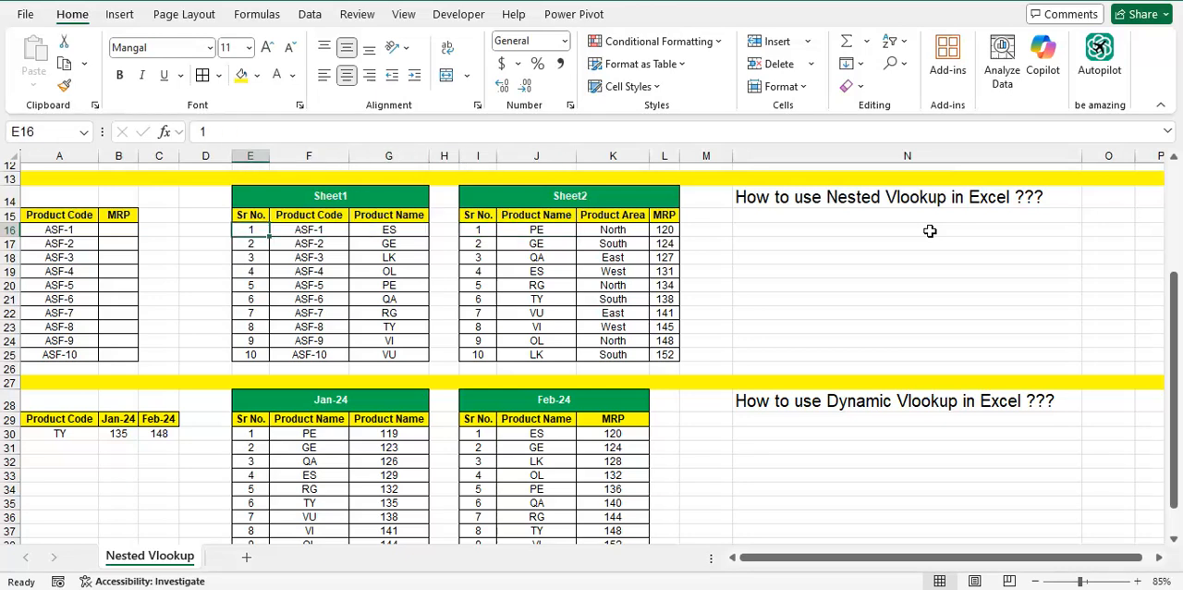
{"action": "key", "text": "Left"}
{"action": "key", "text": "Left"}
{"action": "key", "text": "Left"}
{"action": "key", "text": "Left"}
Compare the Product Code column of Sheet1 with the Product Name column of Sheet2
{"action": "key", "text": "Right"}
{"action": "key", "text": "Right"}
{"action": "key", "text": "Right"}
{"action": "key", "text": "Right"}
{"action": "key", "text": "Right"}
{"action": "key", "text": "Up"}
{"action": "key", "text": "ctrl+shift+Down"}
{"action": "key", "text": "Right"}
{"action": "key", "text": "Right"}
{"action": "key", "text": "Right"}
{"action": "key", "text": "Right"}
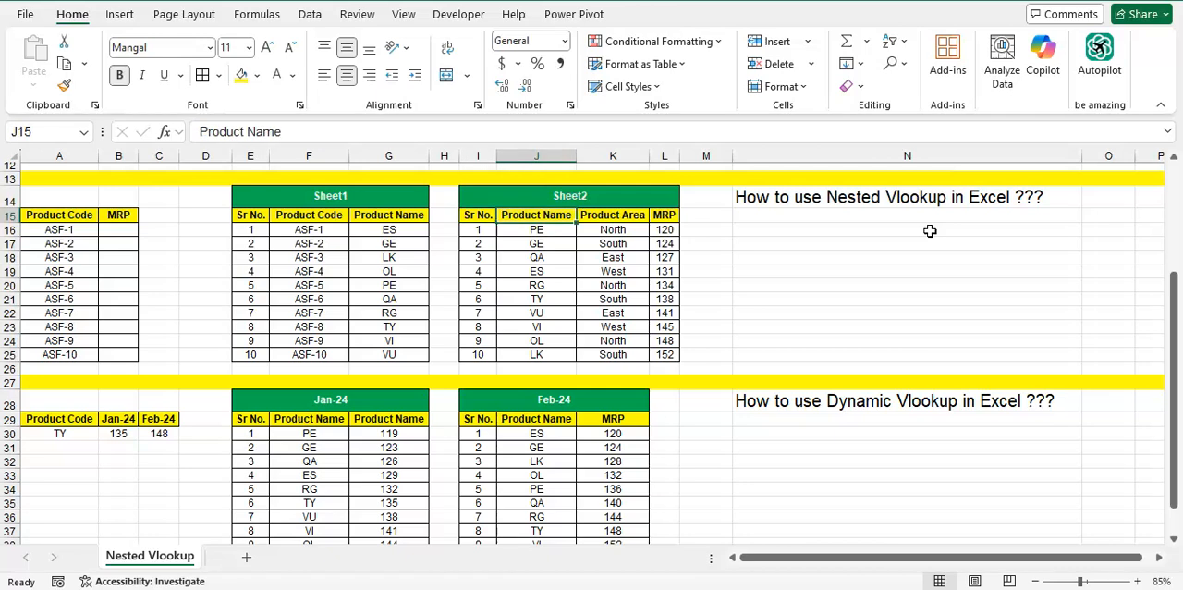
{"action": "key", "text": "Left"}
{"action": "key", "text": "Right"}
{"action": "key", "text": "ctrl+shift+Down"}
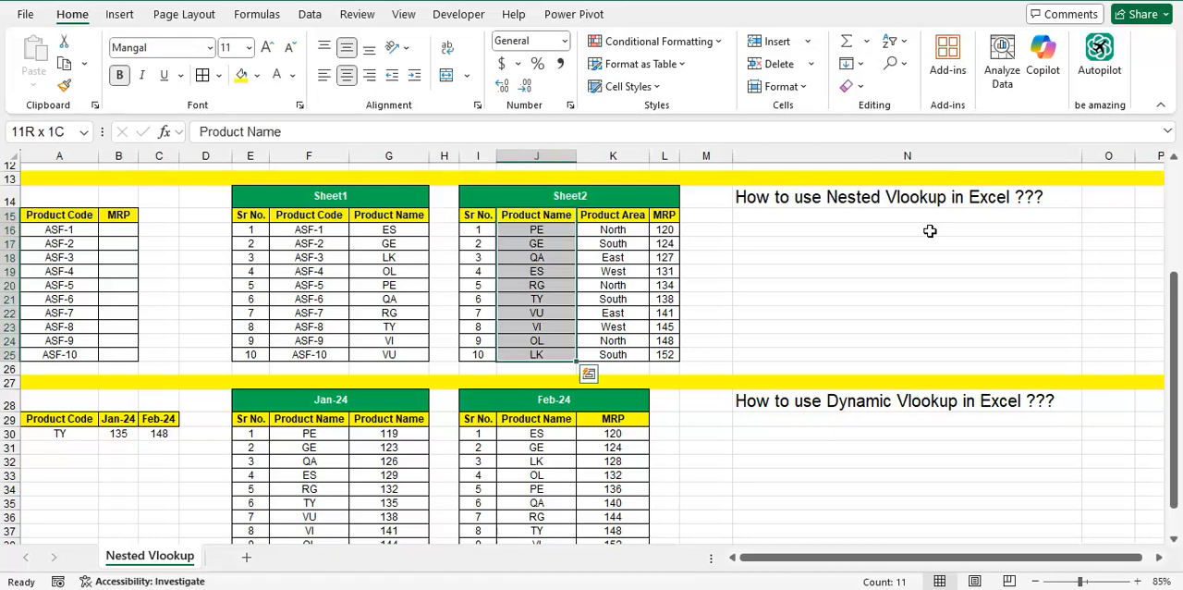
Examine Sheet2's MRP column and the Product Name columns that Sheet1 and Sheet2 share
{"action": "key", "text": "Right"}
{"action": "key", "text": "Right"}
{"action": "key", "text": "ctrl+shift+Down"}
{"action": "key", "text": "ctrl+Left"}
{"action": "key", "text": "ctrl+Left"}
{"action": "key", "text": "ctrl+shift+Down"}
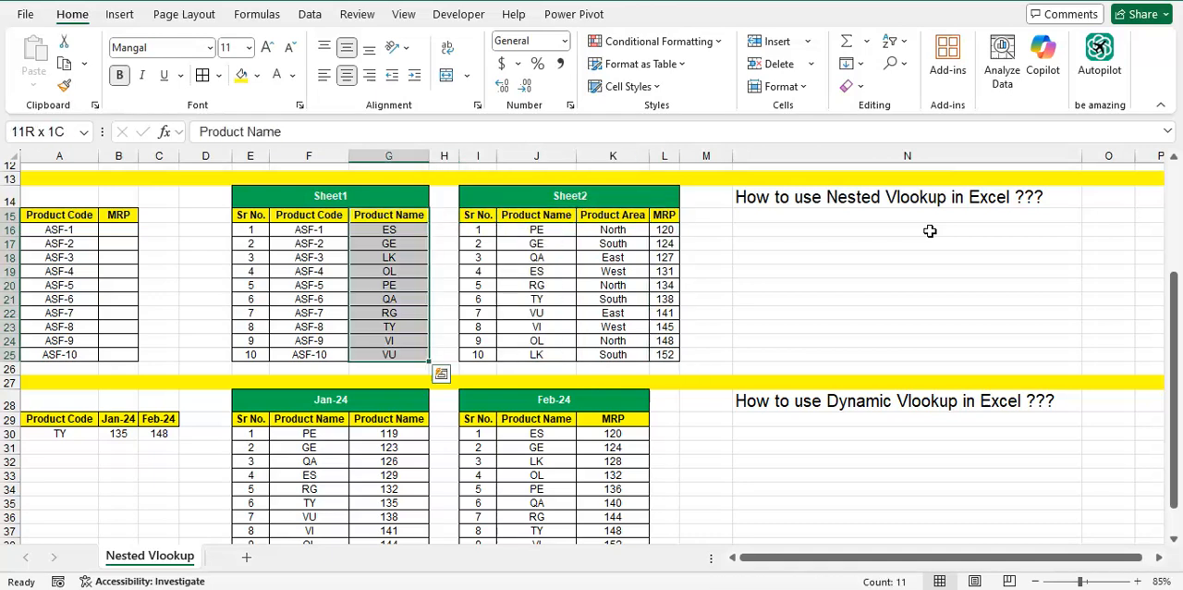
{"action": "key", "text": "ctrl+Right"}
{"action": "key", "text": "Right"}
{"action": "key", "text": "ctrl+shift+Down"}
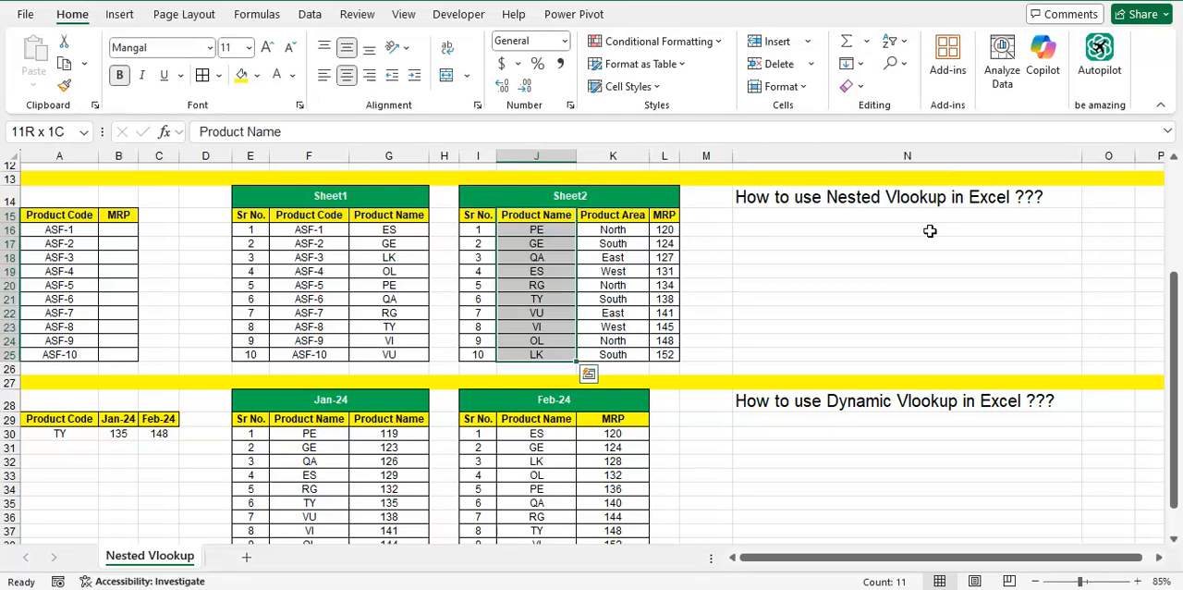
Examine how Sheet1 pairs its Product Code column with its Product Name column
{"action": "key", "text": "ctrl+Left"}
{"action": "key", "text": "ctrl+Left"}
{"action": "key", "text": "Left"}
{"action": "key", "text": "ctrl+shift+Down"}
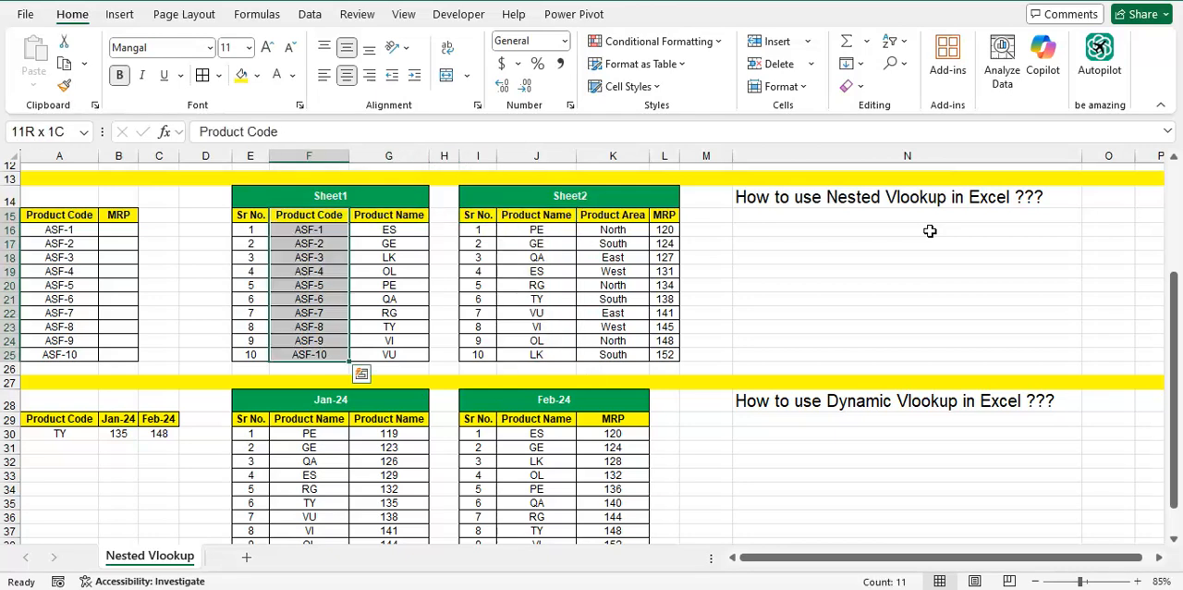
{"action": "key", "text": "ctrl+shift+Up"}
{"action": "key", "text": "ctrl+shift+Down"}
{"action": "key", "text": "Right"}
{"action": "key", "text": "Right"}
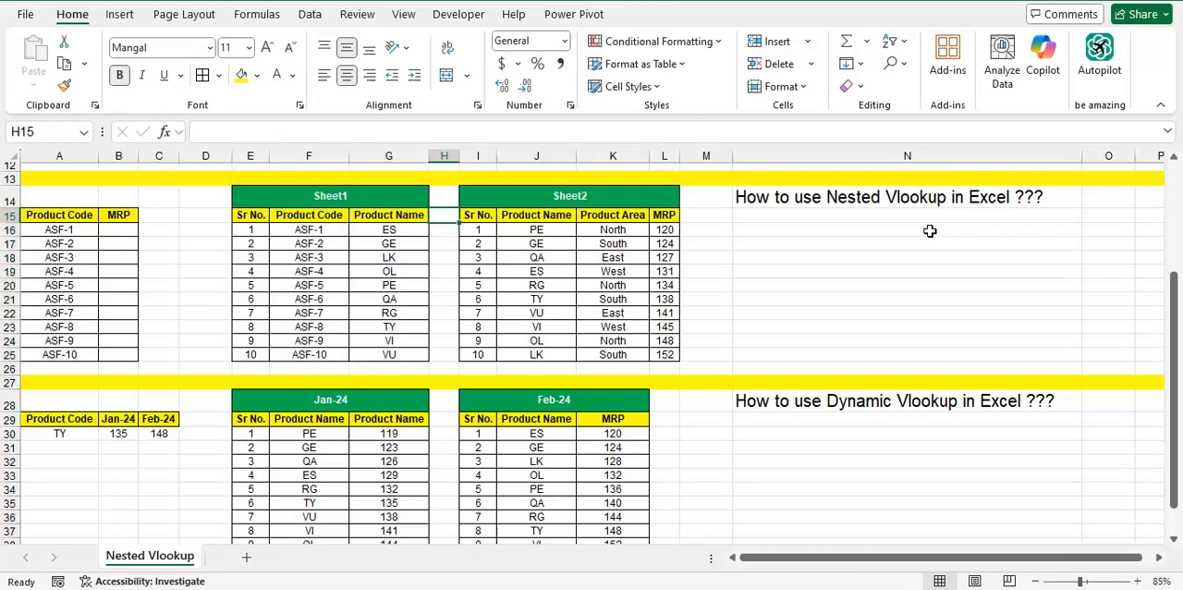
{"action": "key", "text": "Left"}
{"action": "key", "text": "ctrl+shift+Down"}
Examine how Sheet2 pairs its Product Name column with its MRP column
{"action": "key", "text": "Right"}
{"action": "key", "text": "Right"}
{"action": "key", "text": "Right"}
{"action": "key", "text": "ctrl+shift+Down"}
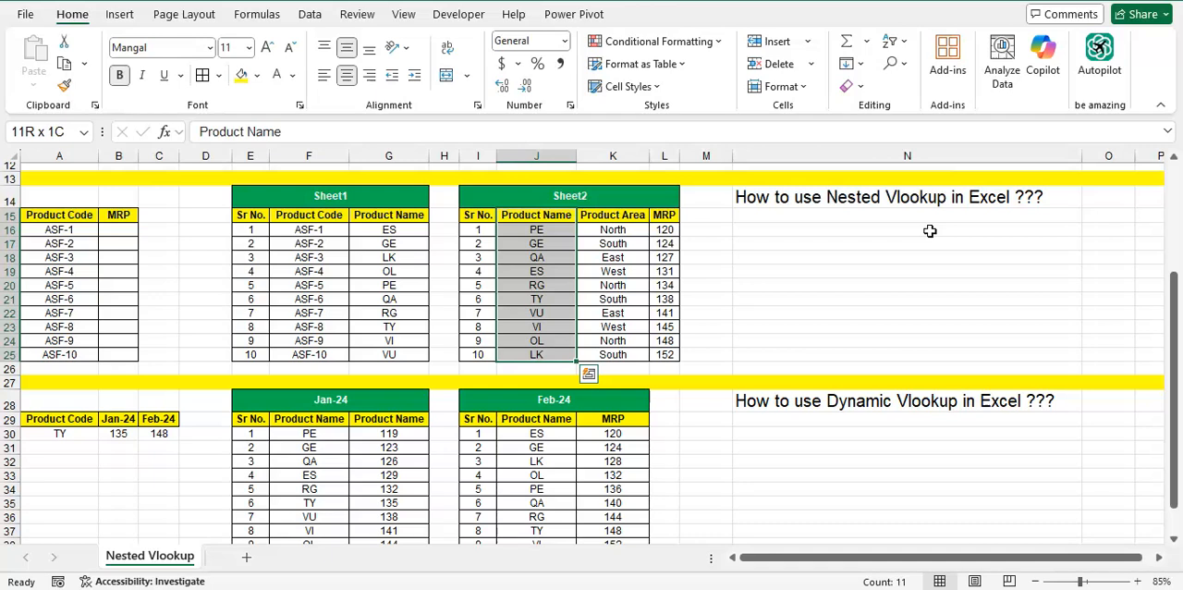
{"action": "key", "text": "ctrl+shift+Up"}
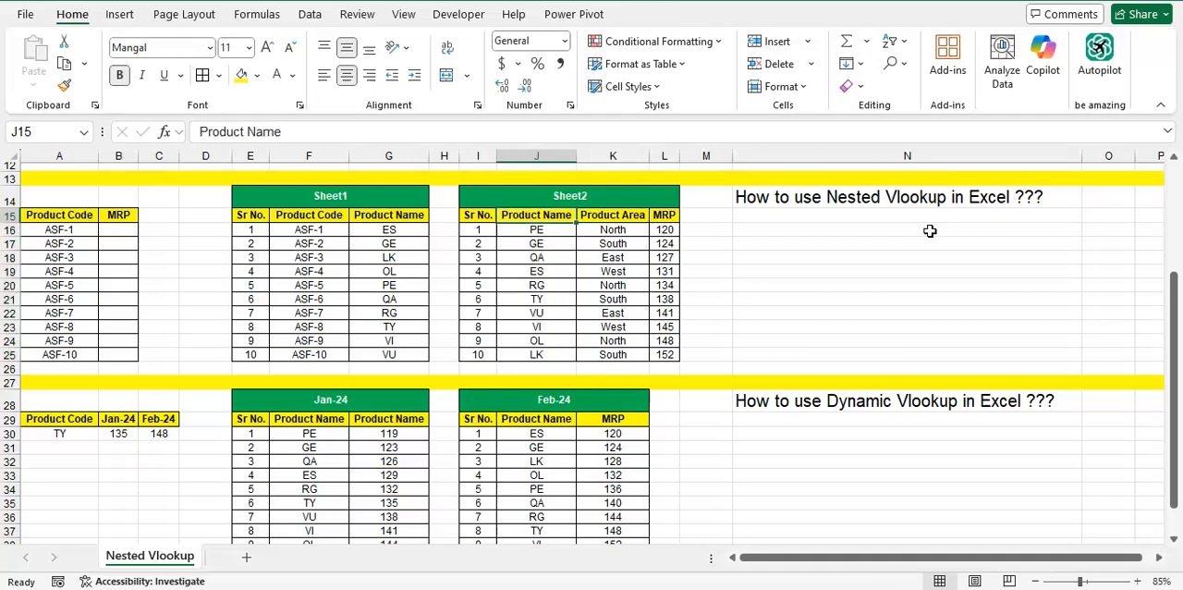
{"action": "key", "text": "ctrl+shift+Down"}
{"action": "key", "text": "Right"}
{"action": "key", "text": "Right"}
{"action": "key", "text": "ctrl+shift+Down"}
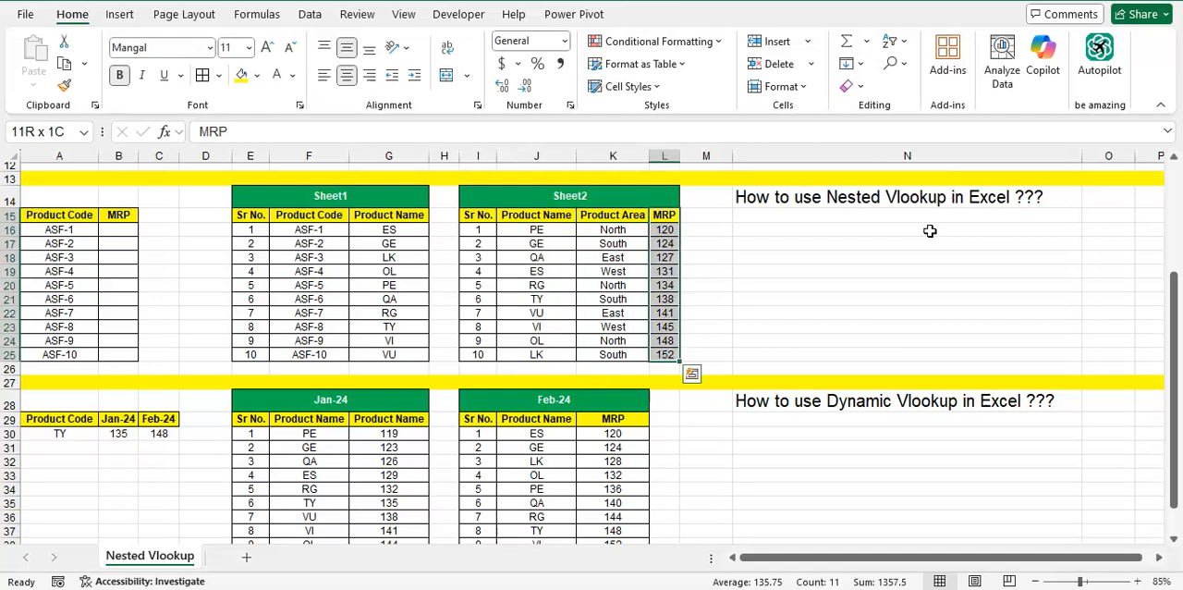
Start a VLOOKUP nested inside another VLOOKUP in B16, using A16 as the inner lookup value
{"action": "key", "text": "ctrl+Left"}
{"action": "key", "text": "ctrl+Left"}
{"action": "key", "text": "ctrl+Left"}
{"action": "key", "text": "ctrl+Left"}
{"action": "key", "text": "ctrl+Left"}
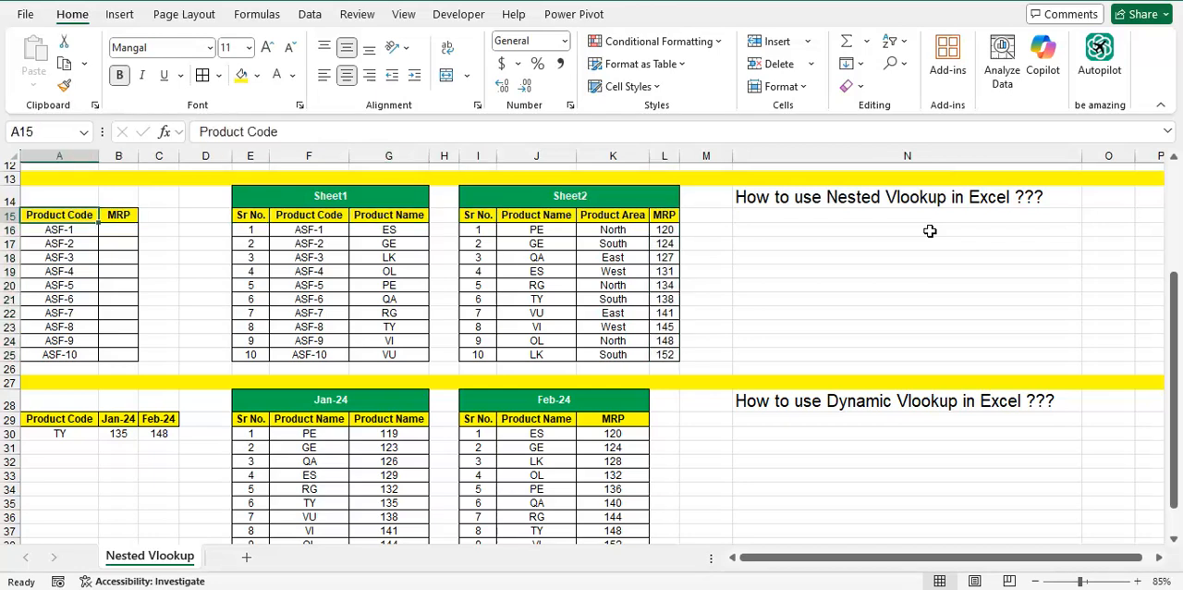
{"action": "key", "text": "Right"}
{"action": "key", "text": "Down"}
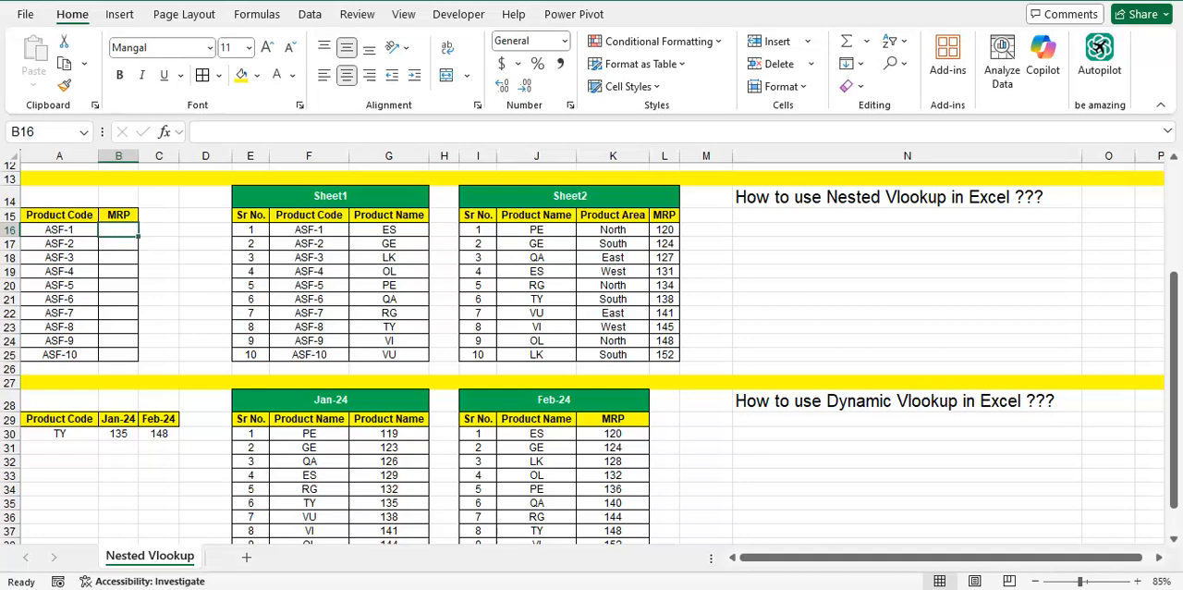
{"action": "type", "text": "=vlo"}
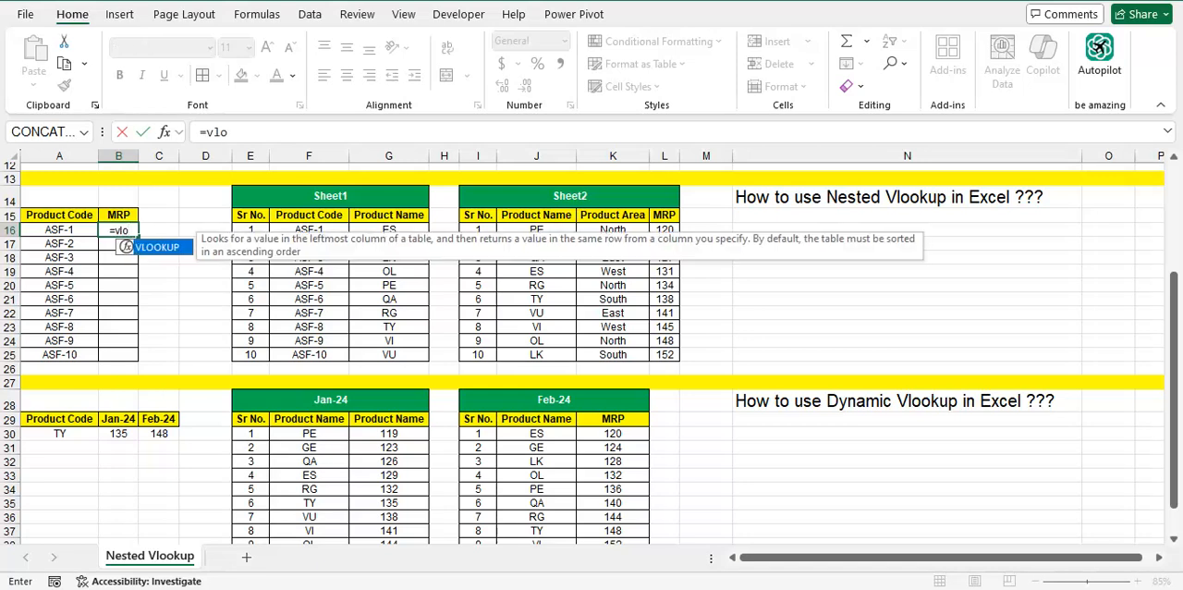
{"action": "key", "text": "Tab"}
{"action": "type", "text": "vlo"}
{"action": "key", "text": "Tab"}
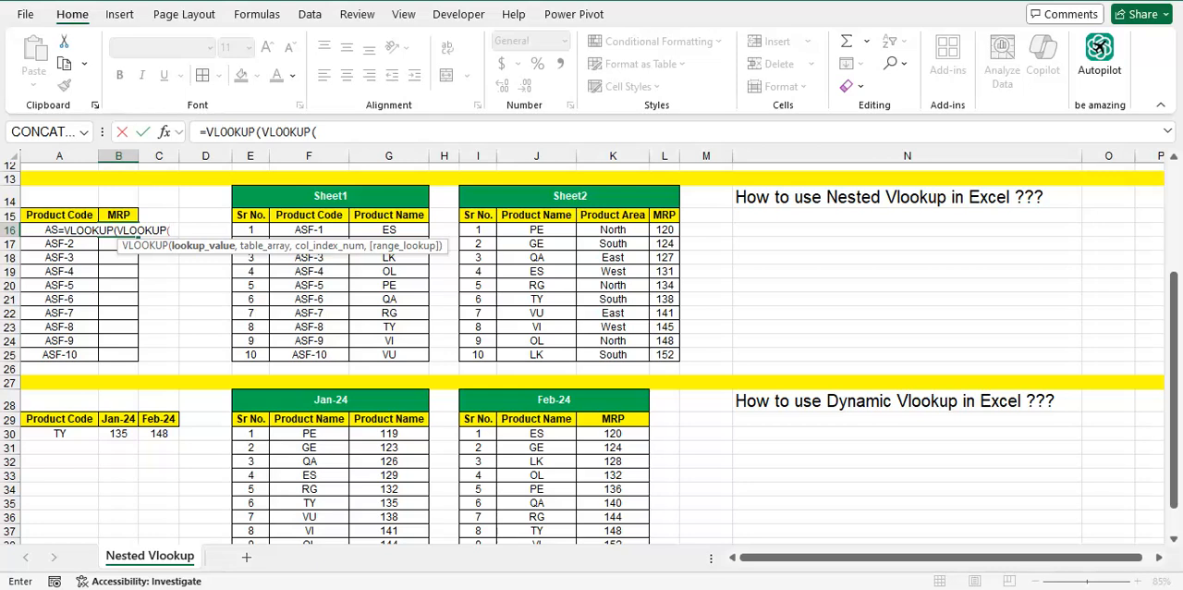
{"action": "left_click", "coordinate": [60, 229]}
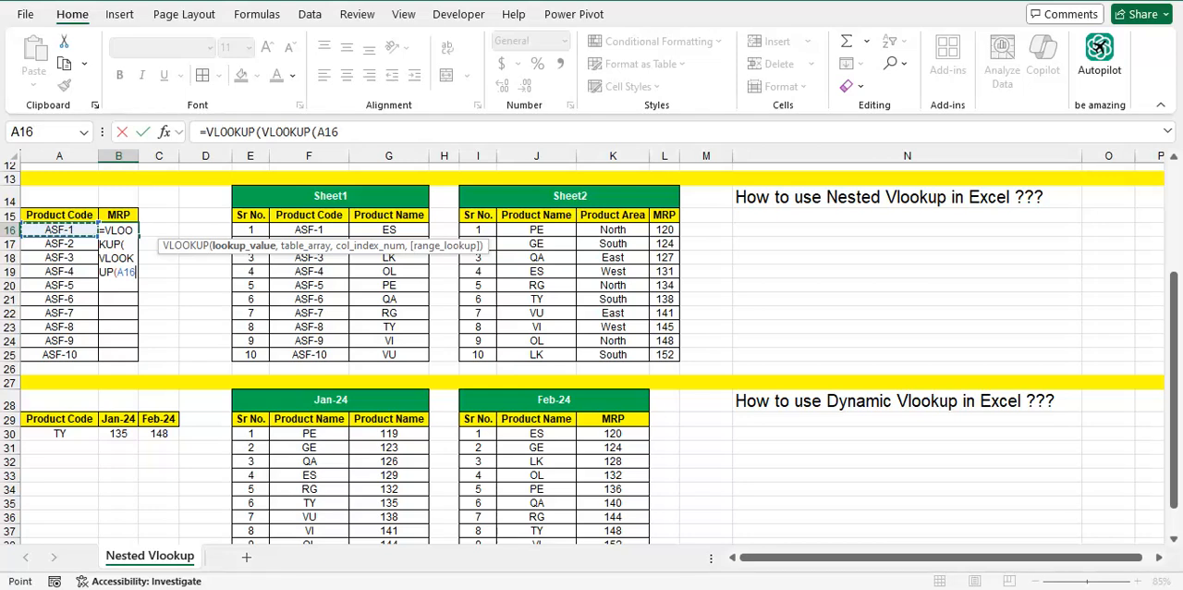
{"action": "type", "text": ","}
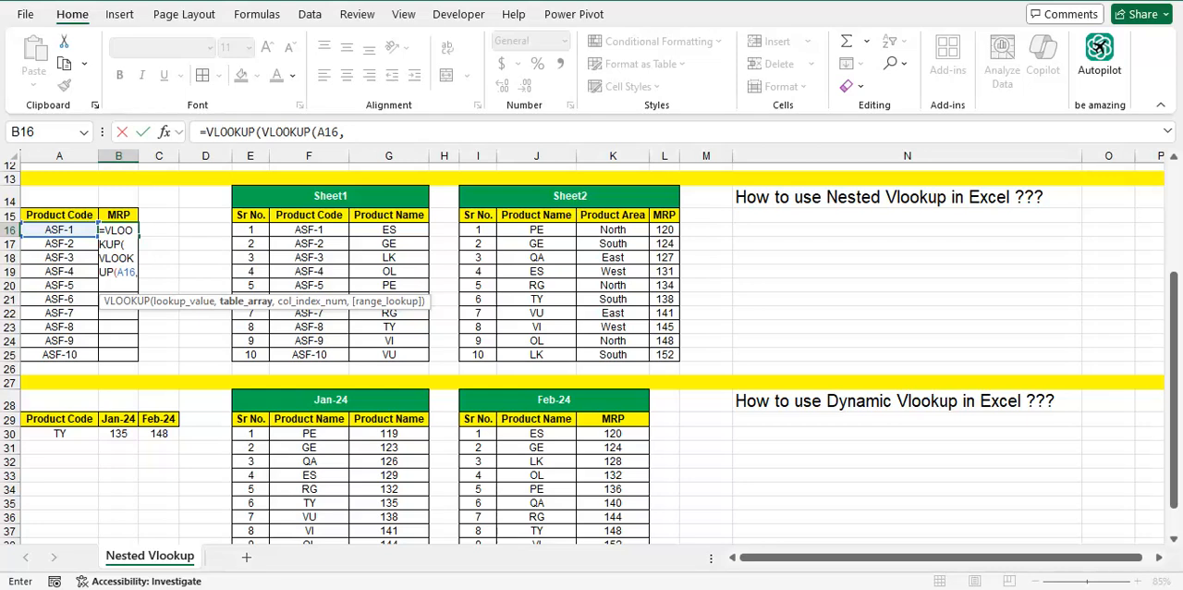
Set the inner VLOOKUP's table array to Sheet1's Product Code and Product Name columns, F15:G25
{"action": "key", "text": "Right"}
{"action": "key", "text": "Right"}
{"action": "key", "text": "Up"}
{"action": "key", "text": "Right"}
{"action": "key", "text": "Right"}
{"action": "key", "text": "Right"}
{"action": "key", "text": "Left"}
{"action": "key", "text": "ctrl+shift+Down"}
{"action": "key", "text": "shift+Right"}
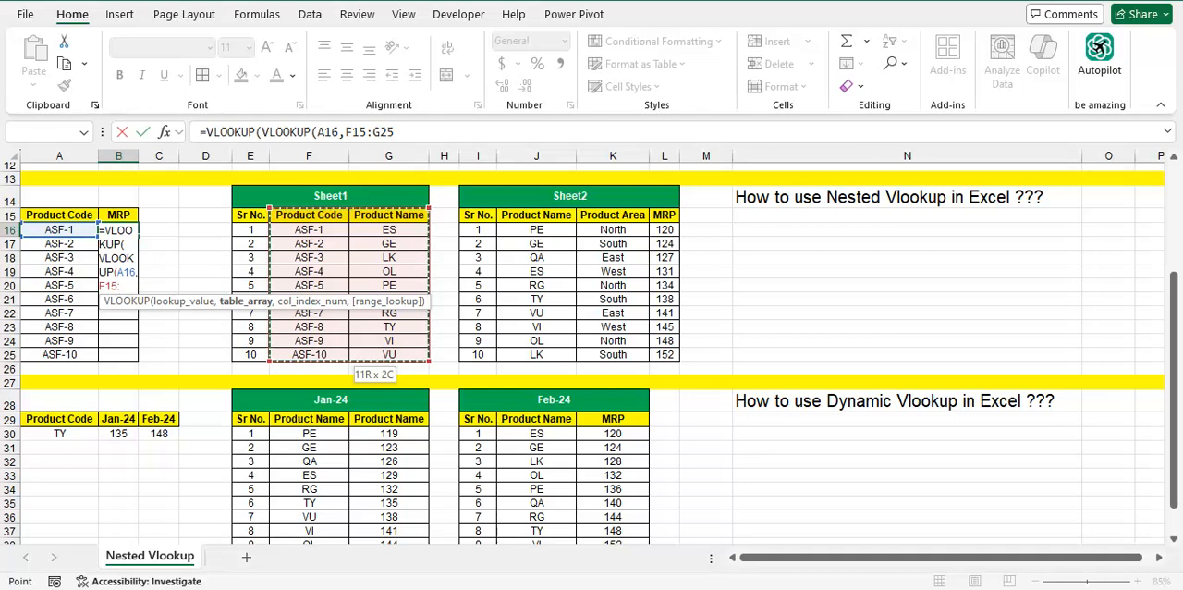
Complete the inner VLOOKUP with column index 2 and match type 0, then continue to the outer table array
{"action": "type", "text": ",2"}
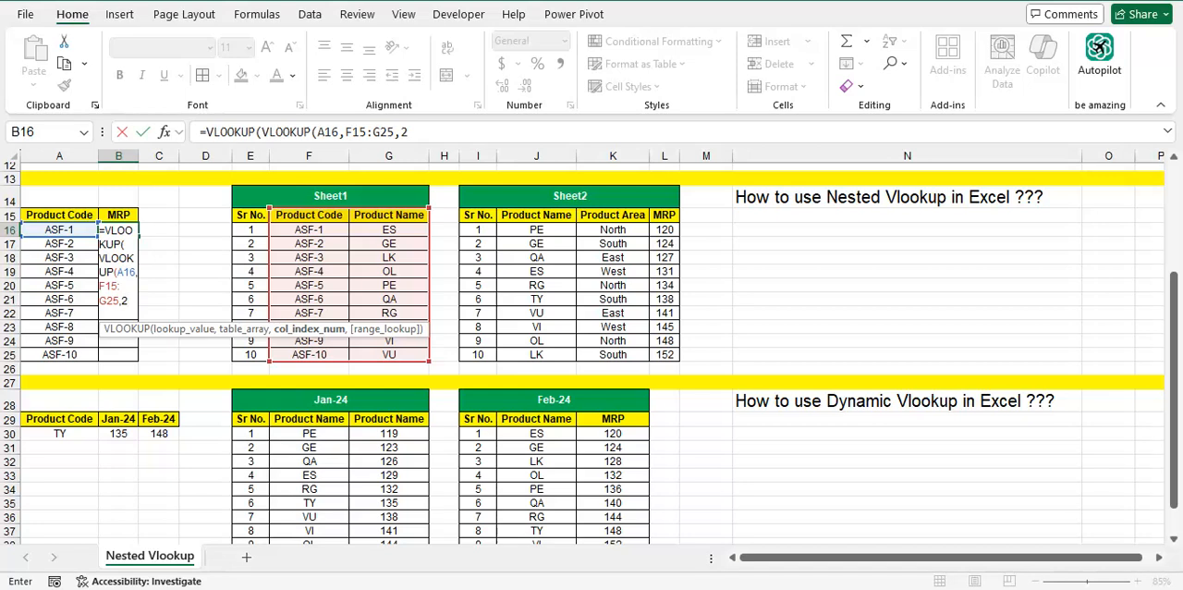
{"action": "type", "text": ",0"}
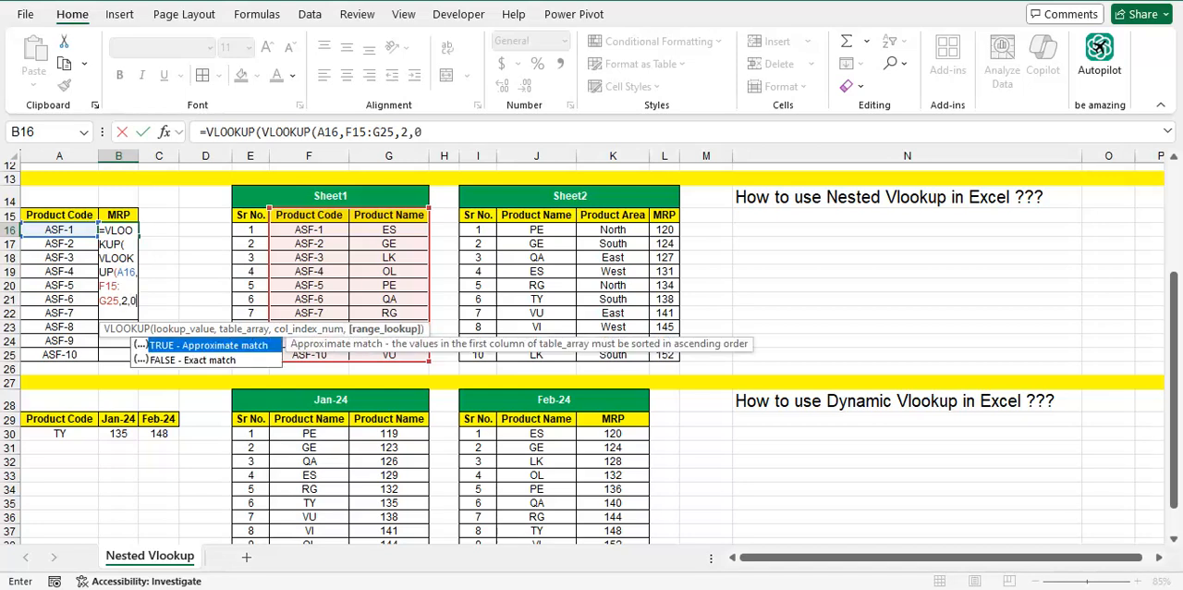
{"action": "type", "text": "),"}
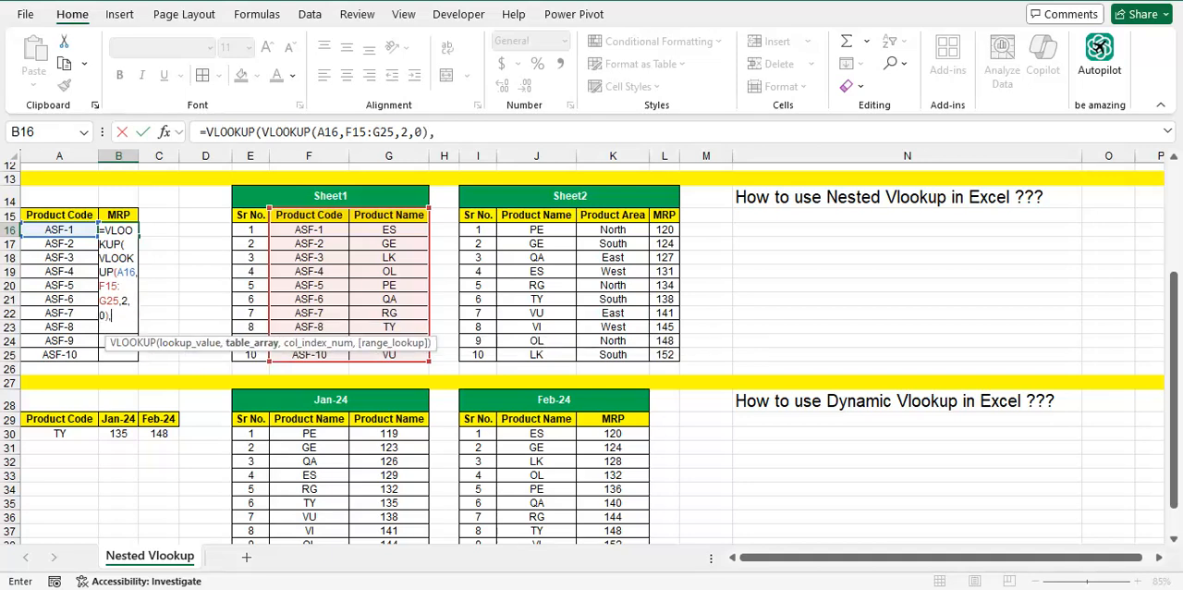
Set the outer VLOOKUP's table array to Sheet2's Product Name through MRP columns, J15:L25
{"action": "key", "text": "Right"}
{"action": "key", "text": "Right"}
{"action": "key", "text": "Right"}
{"action": "key", "text": "Right"}
{"action": "key", "text": "Right"}
{"action": "key", "text": "Right"}
{"action": "key", "text": "Right"}
{"action": "key", "text": "Right"}
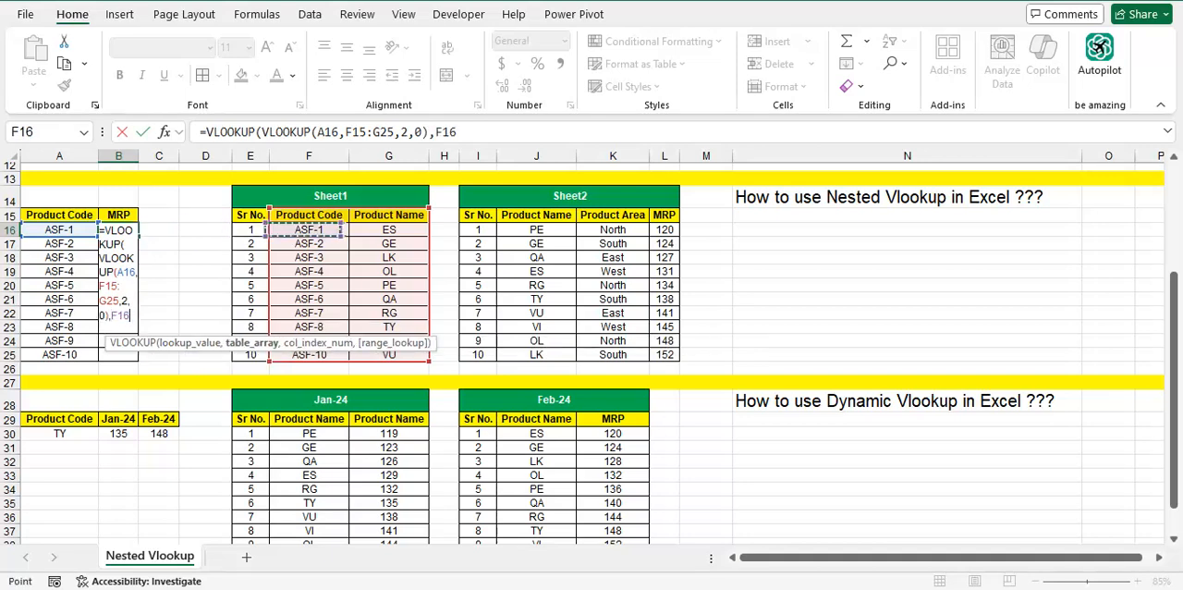
{"action": "key", "text": "Up"}
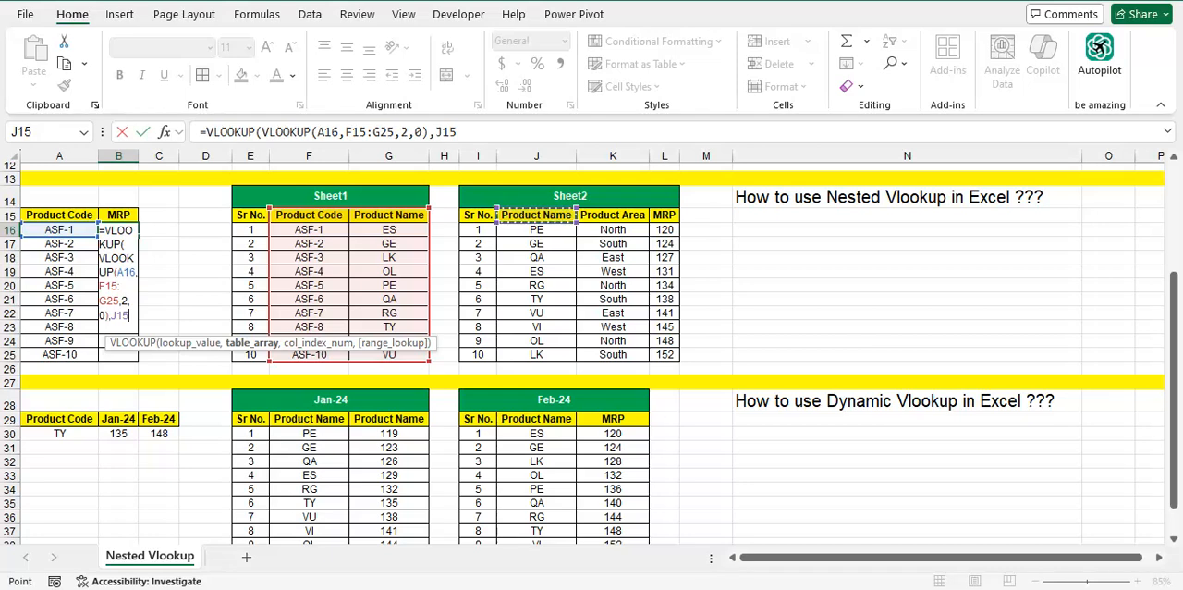
{"action": "key", "text": "ctrl+shift+Down"}
{"action": "key", "text": "ctrl+shift+Right"}
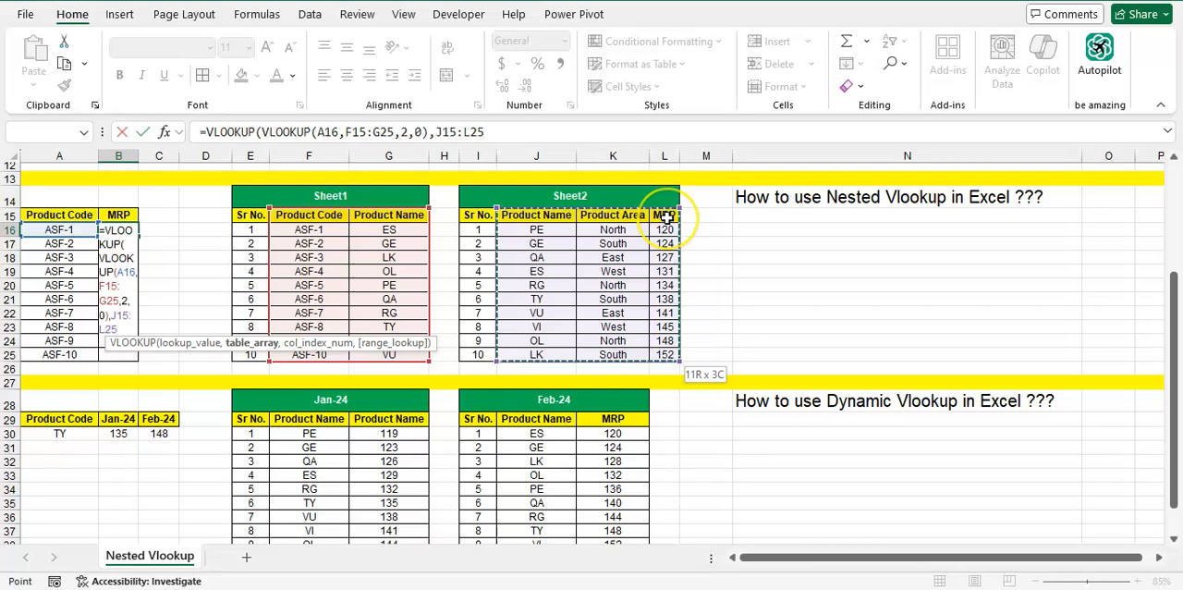
Finish the outer VLOOKUP with column index 3 and match type 0, and format B16 without decimals
{"action": "type", "text": ",3"}
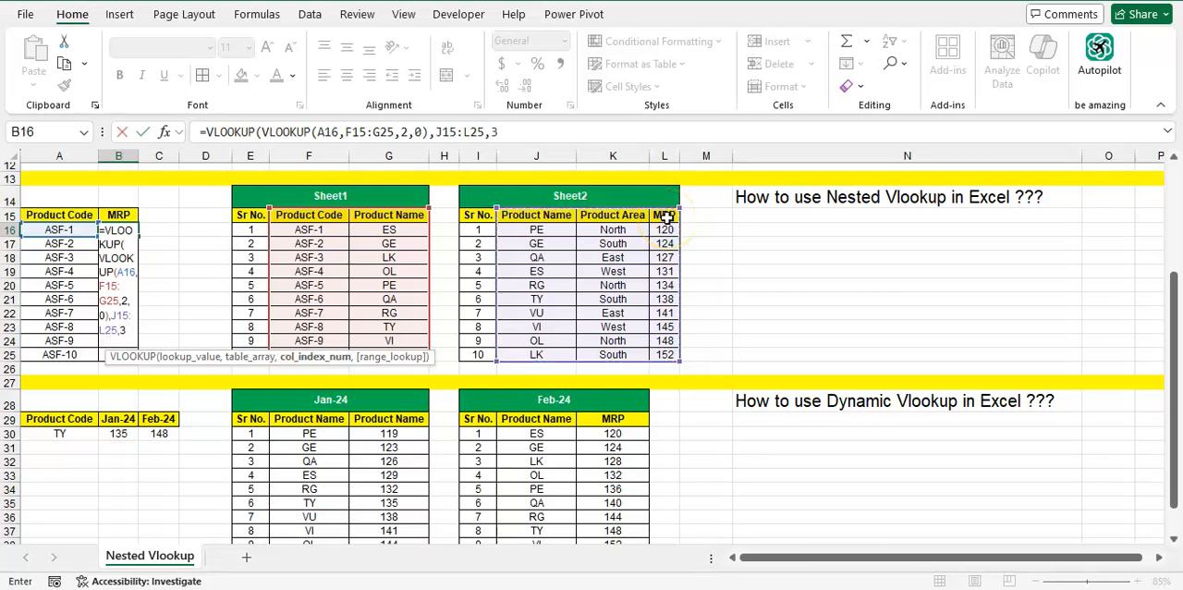
{"action": "type", "text": ",0"}
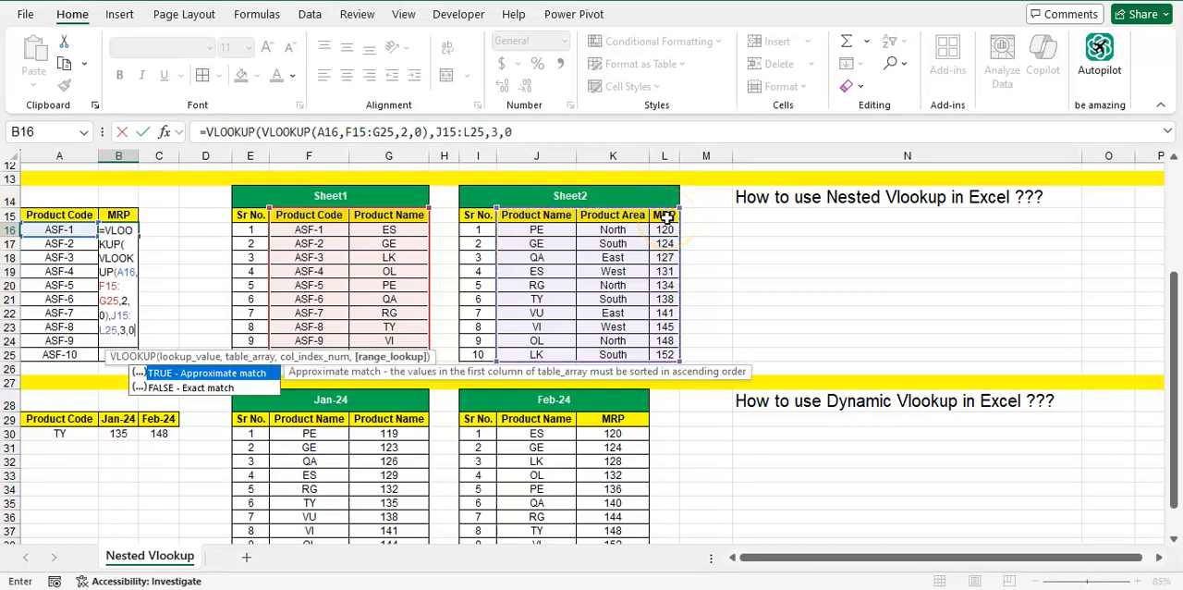
{"action": "type", "text": "))"}
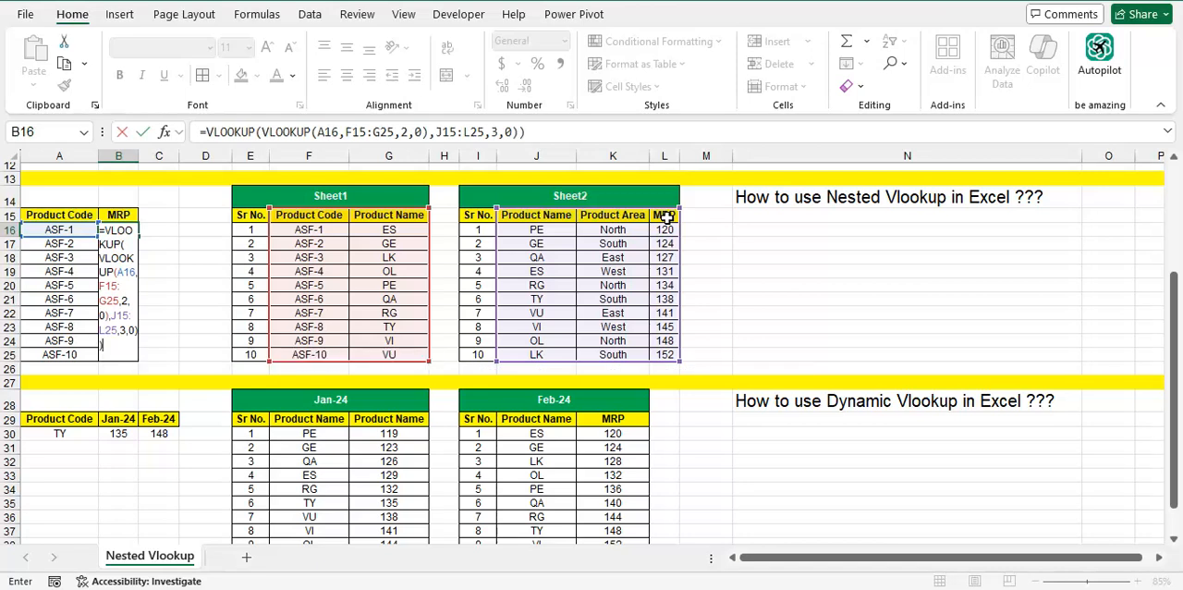
{"action": "key", "text": "Return"}
{"action": "key", "text": "Return"}
{"action": "key", "text": "Up"}
{"action": "left_click", "coordinate": [528, 84]}
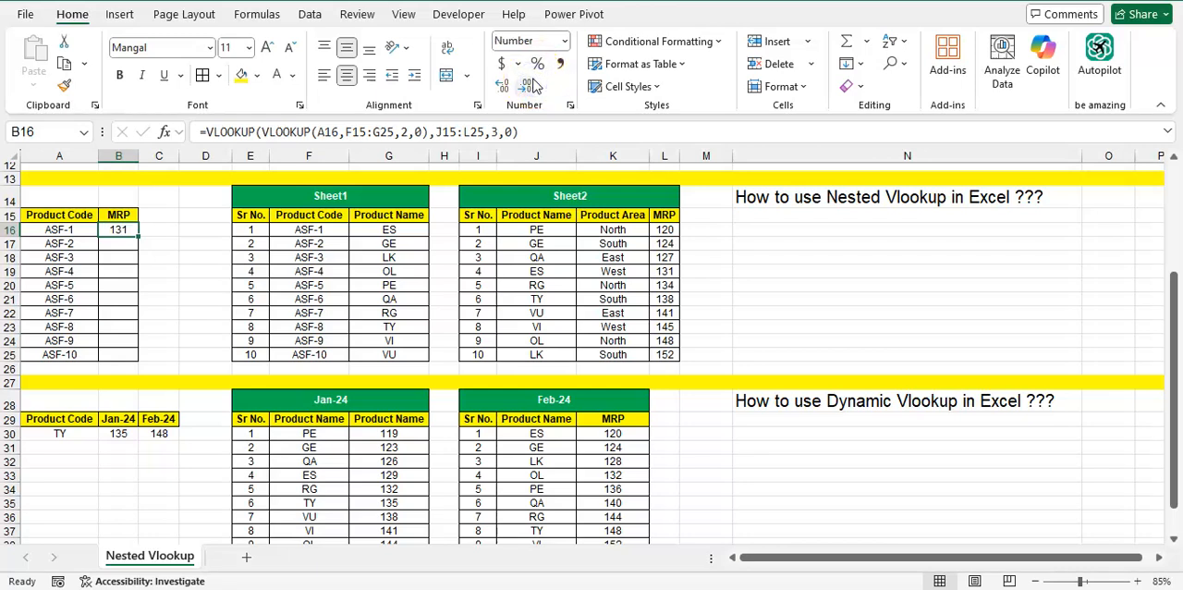
Trace the product code in A16 to its matching entry in Sheet1's Product Code column
{"action": "key", "text": "Left"}
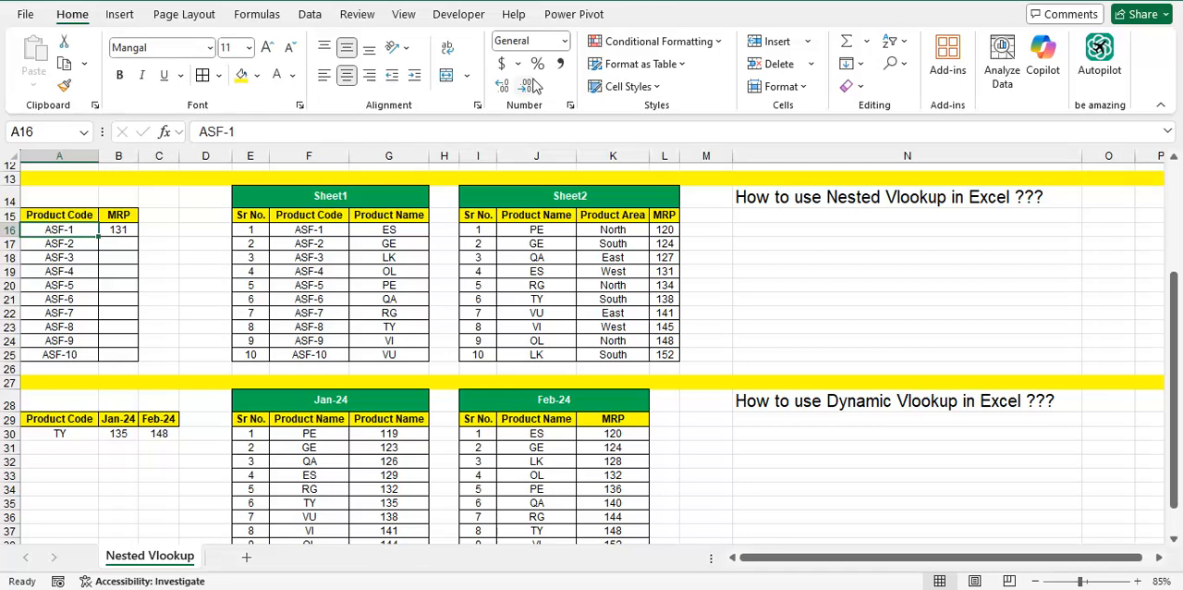
{"action": "key", "text": "Right"}
{"action": "key", "text": "Right"}
{"action": "key", "text": "Right"}
{"action": "key", "text": "Right"}
{"action": "key", "text": "Right"}
{"action": "key", "text": "Up"}
{"action": "key", "text": "Down"}
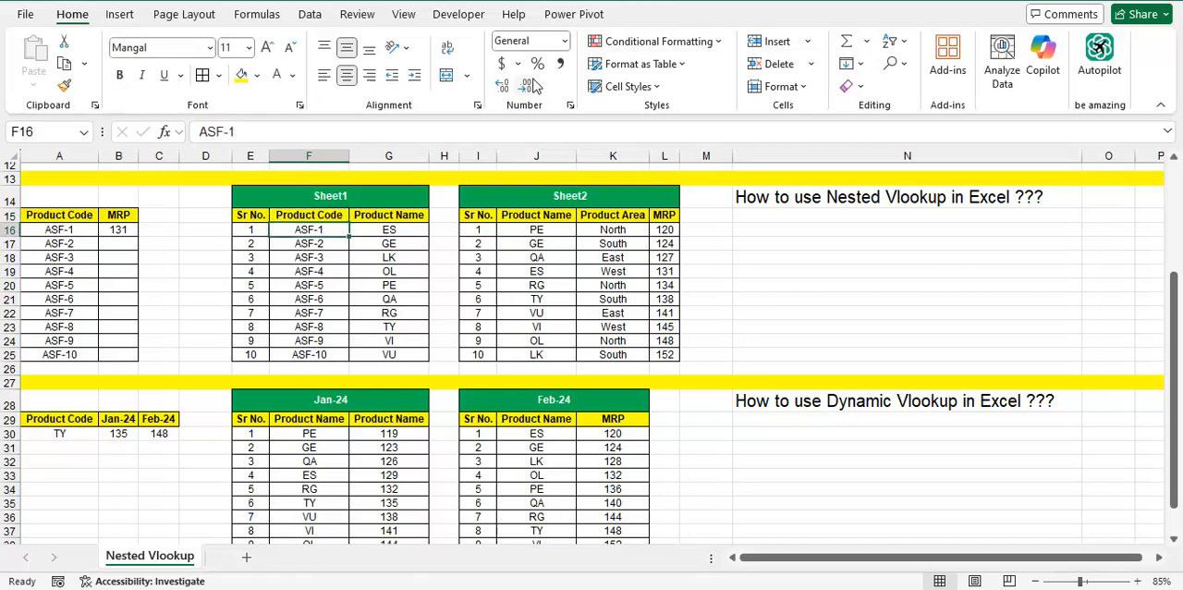
Trace the Product Name for ASF-1 in Sheet1 to its matching row and MRP in Sheet2
{"action": "key", "text": "Right"}
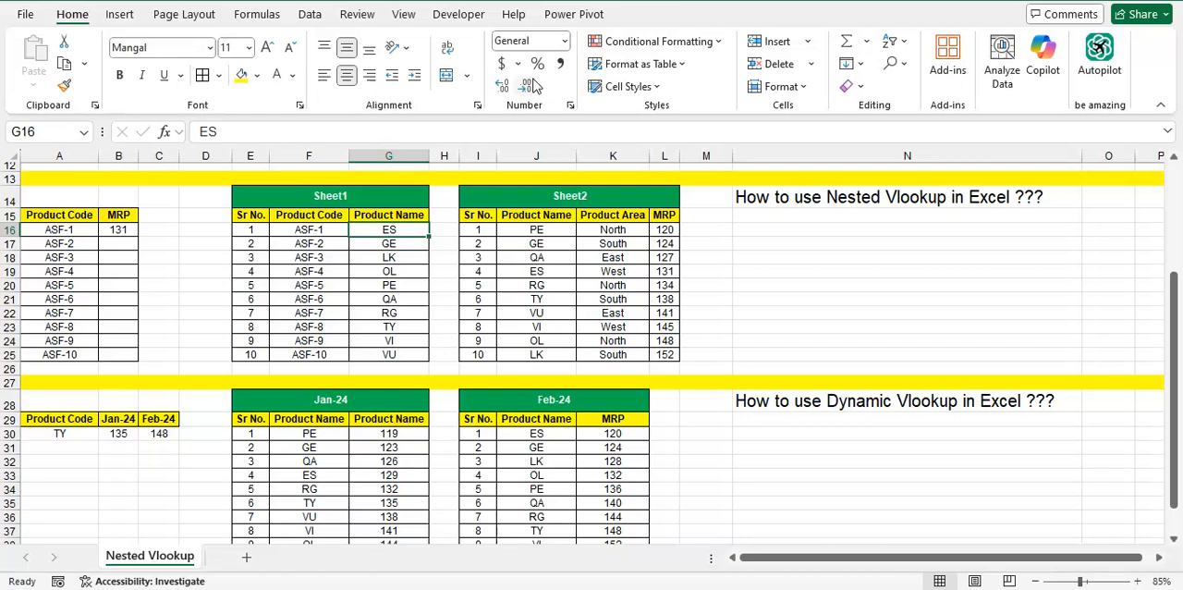
{"action": "key", "text": "Right"}
{"action": "key", "text": "Right"}
{"action": "key", "text": "Right"}
{"action": "key", "text": "Down"}
{"action": "key", "text": "Down"}
{"action": "key", "text": "Down"}
{"action": "key", "text": "Down"}
{"action": "key", "text": "Up"}
{"action": "key", "text": "Left"}
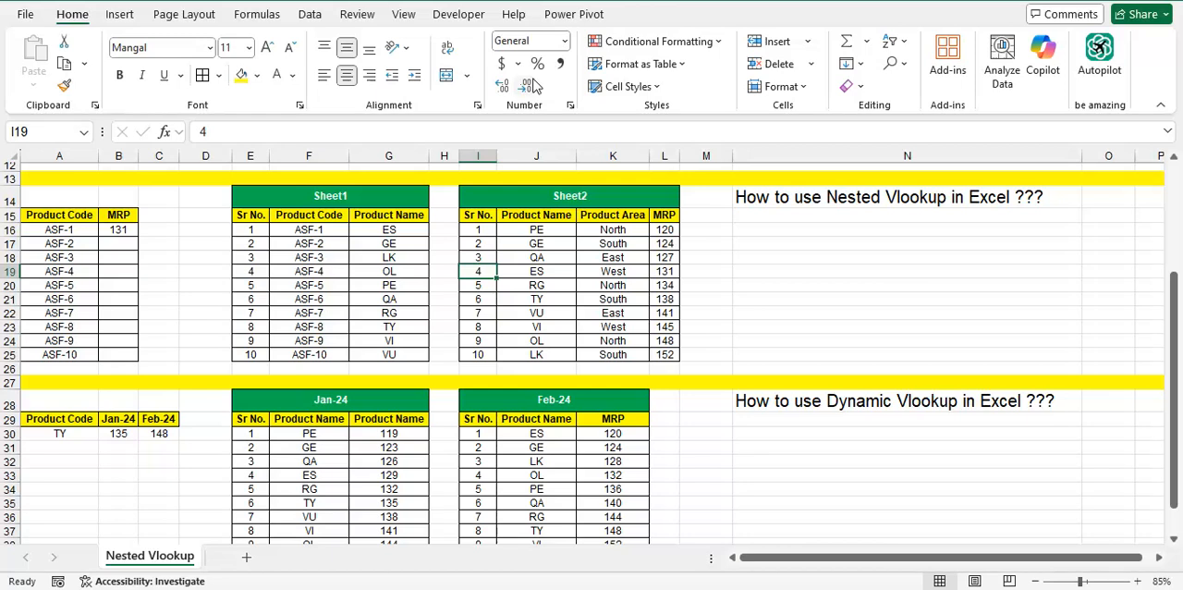
{"action": "key", "text": "Right"}
{"action": "key", "text": "Right"}
{"action": "key", "text": "Right"}
Try to copy the nested VLOOKUP in B16 down the MRP column with its table ranges still relative
{"action": "key", "text": "Left"}
{"action": "key", "text": "Left"}
{"action": "key", "text": "Left"}
{"action": "key", "text": "Left"}
{"action": "key", "text": "Left"}
{"action": "key", "text": "Up"}
{"action": "key", "text": "Up"}
{"action": "key", "text": "Up"}
{"action": "key", "text": "Left"}
{"action": "key", "text": "Left"}
{"action": "key", "text": "Left"}
{"action": "key", "text": "Left"}
{"action": "key", "text": "Left"}
{"action": "key", "text": "ctrl+c"}
{"action": "key", "text": "shift+Down"}
{"action": "key", "text": "shift+Down"}
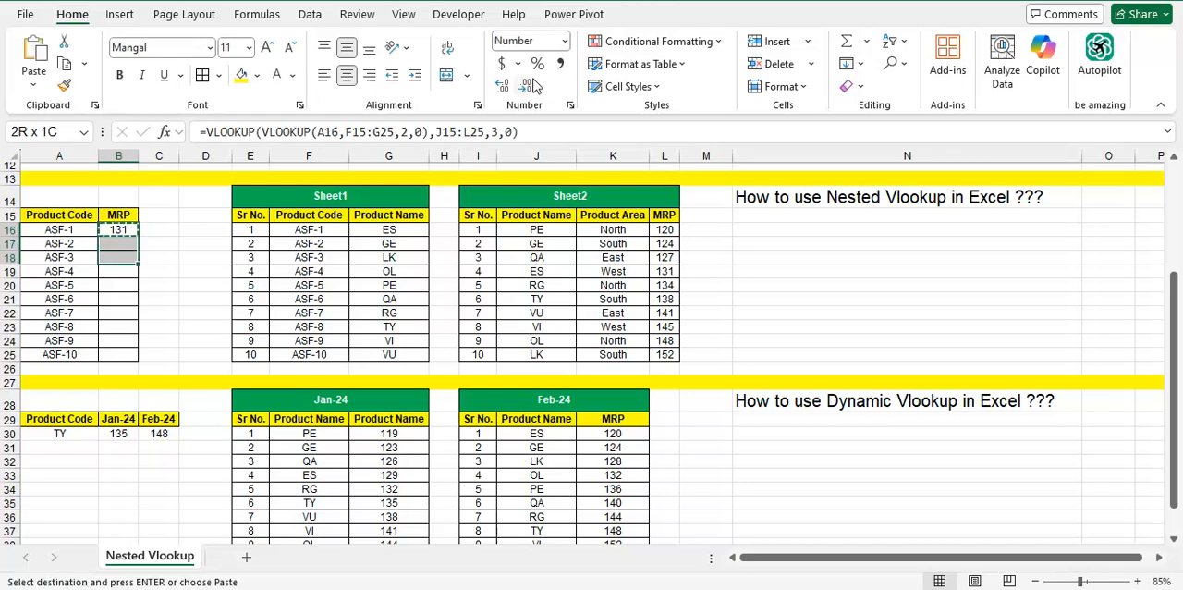
{"action": "key", "text": "shift+Down"}
{"action": "key", "text": "shift+Down"}
{"action": "key", "text": "shift+Down"}
{"action": "key", "text": "shift+Down"}
{"action": "key", "text": "shift+Down"}
{"action": "key", "text": "shift+Down"}
{"action": "key", "text": "shift+Down"}
{"action": "key", "text": "Return"}
Inspect the ranges in a copied formula further down the MRP column, undo the paste and return to B16
{"action": "key", "text": "Down"}
{"action": "key", "text": "Down"}
{"action": "key", "text": "Down"}
{"action": "key", "text": "Down"}
{"action": "key", "text": "F2"}
{"action": "key", "text": "Escape"}
{"action": "key", "text": "Up"}
{"action": "key", "text": "ctrl+z"}
{"action": "key", "text": "Up"}
{"action": "key", "text": "Down"}
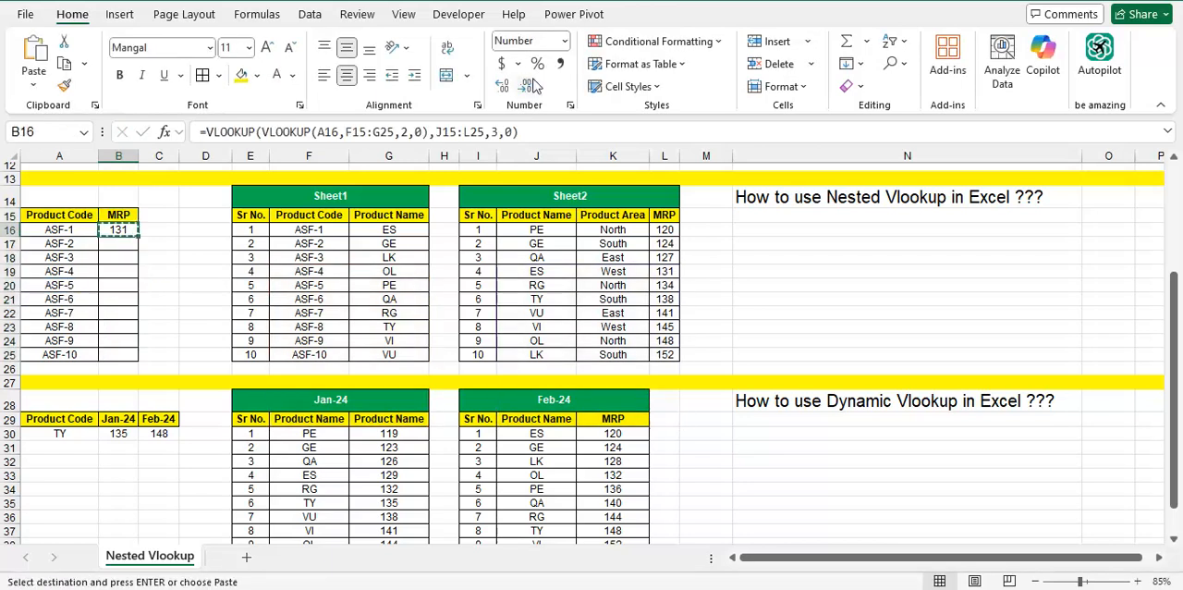
Make both table arrays in B16's nested VLOOKUP absolute, as $F$15:$G$25 and $J$15:$L$25
{"action": "left_click", "coordinate": [363, 131]}
{"action": "key", "text": "F4"}
{"action": "left_click", "coordinate": [407, 131]}
{"action": "key", "text": "F4"}
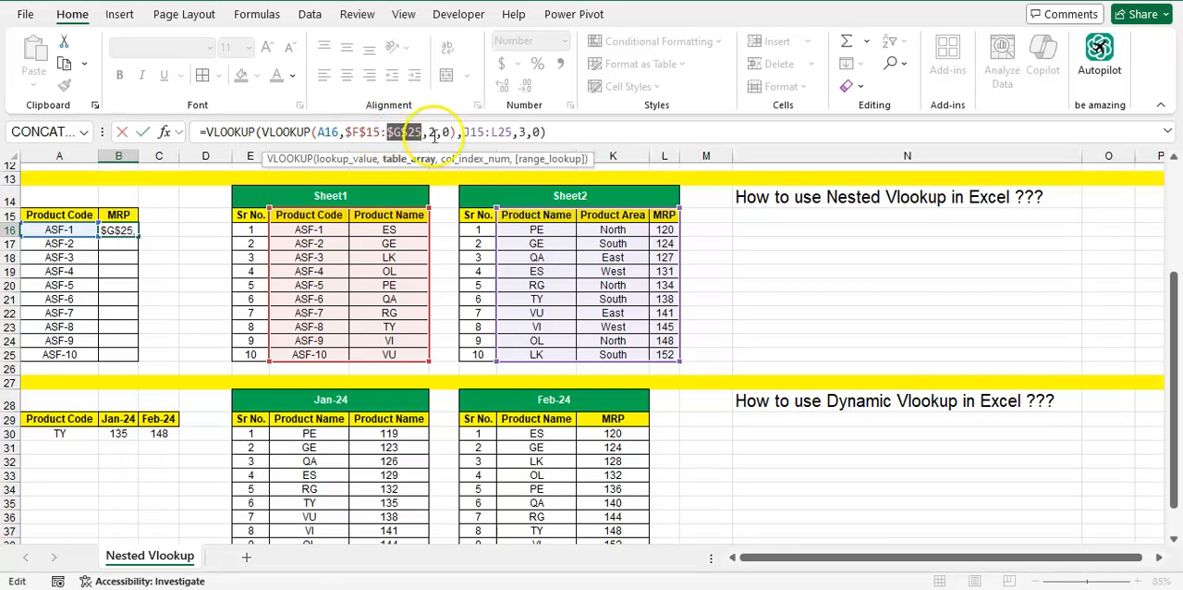
{"action": "left_click", "coordinate": [477, 131]}
{"action": "key", "text": "F4"}
{"action": "left_click", "coordinate": [514, 132]}
{"action": "key", "text": "F4"}
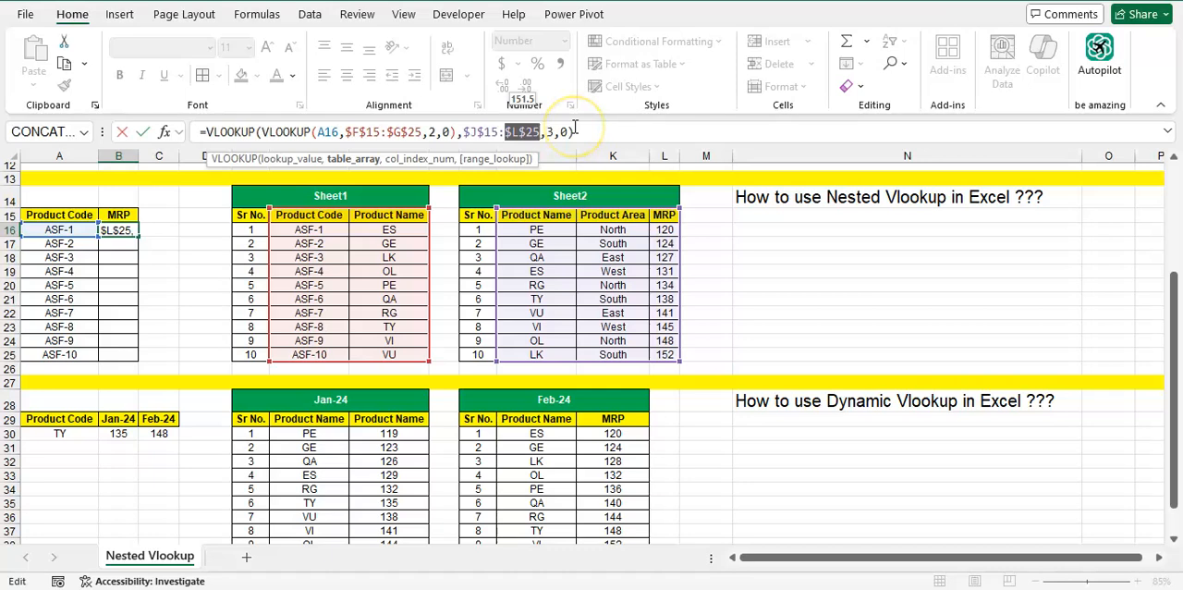
{"action": "key", "text": "Return"}
Copy the nested VLOOKUP formula from B16 down to B25
{"action": "key", "text": "Up"}
{"action": "key", "text": "ctrl+c"}
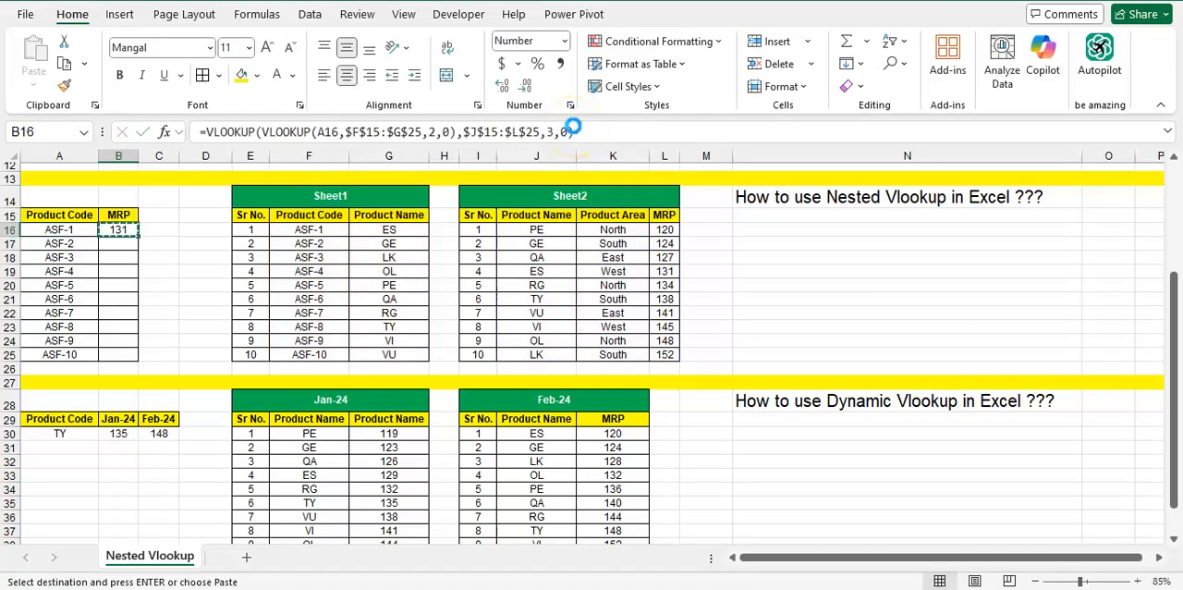
{"action": "key", "text": "shift+Down"}
{"action": "key", "text": "shift+Down"}
{"action": "key", "text": "shift+Down"}
{"action": "key", "text": "shift+Down"}
{"action": "key", "text": "shift+Down"}
{"action": "key", "text": "shift+Down"}
{"action": "key", "text": "shift+Down"}
{"action": "key", "text": "shift+Down"}
{"action": "key", "text": "shift+Down"}
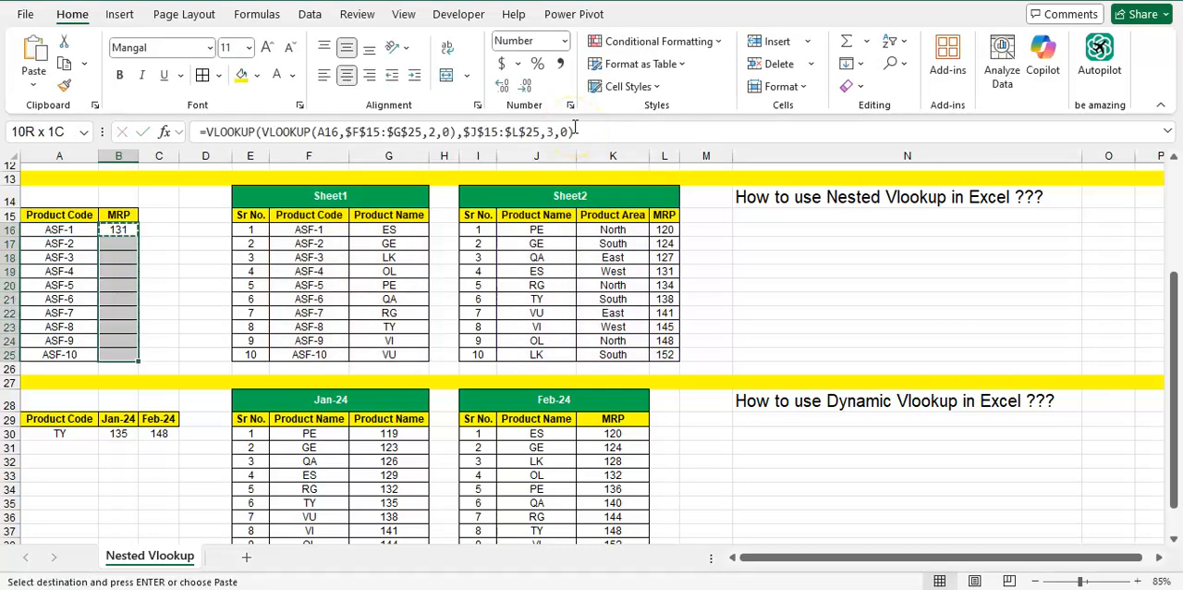
{"action": "key", "text": "Return"}
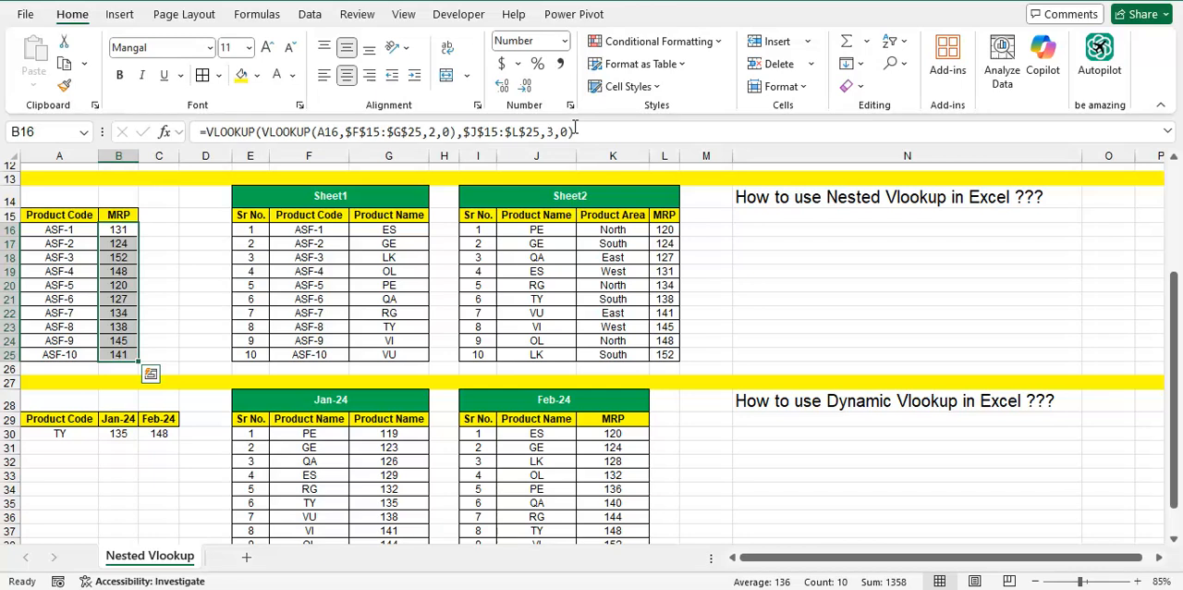
Trace product code ASF-8 in A23 to its Product Name in Sheet1
{"action": "key", "text": "Down"}
{"action": "key", "text": "Down"}
{"action": "key", "text": "Down"}
{"action": "key", "text": "Down"}
{"action": "key", "text": "Left"}
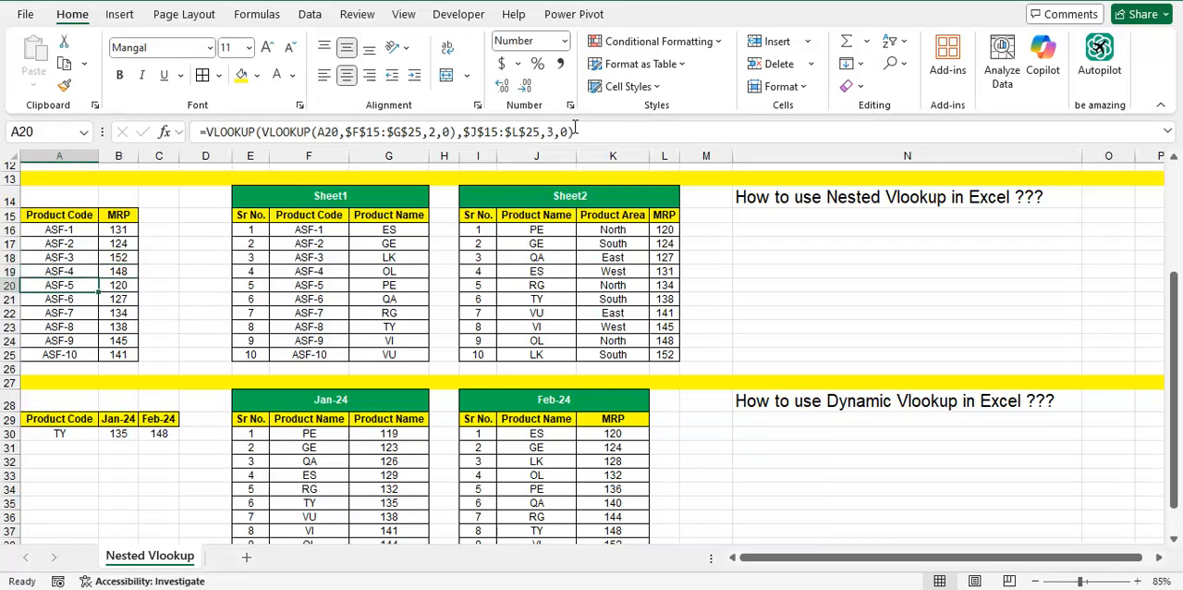
{"action": "key", "text": "Down"}
{"action": "key", "text": "Down"}
{"action": "key", "text": "Down"}
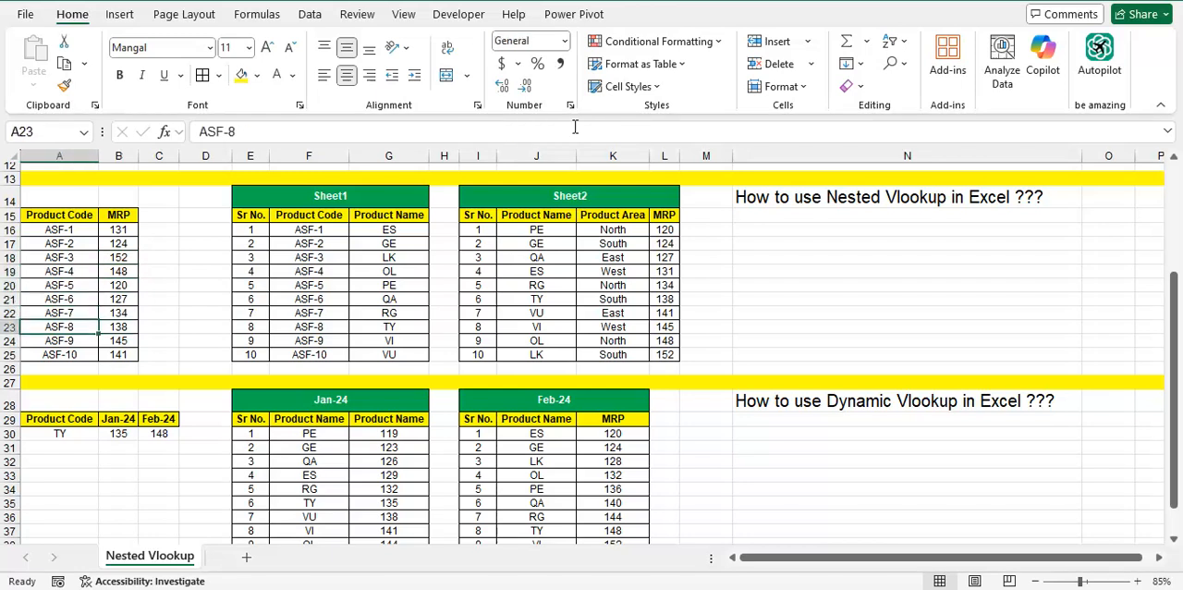
{"action": "key", "text": "Right"}
{"action": "key", "text": "Right"}
{"action": "key", "text": "Right"}
{"action": "key", "text": "Right"}
{"action": "key", "text": "Right"}
{"action": "key", "text": "Right"}
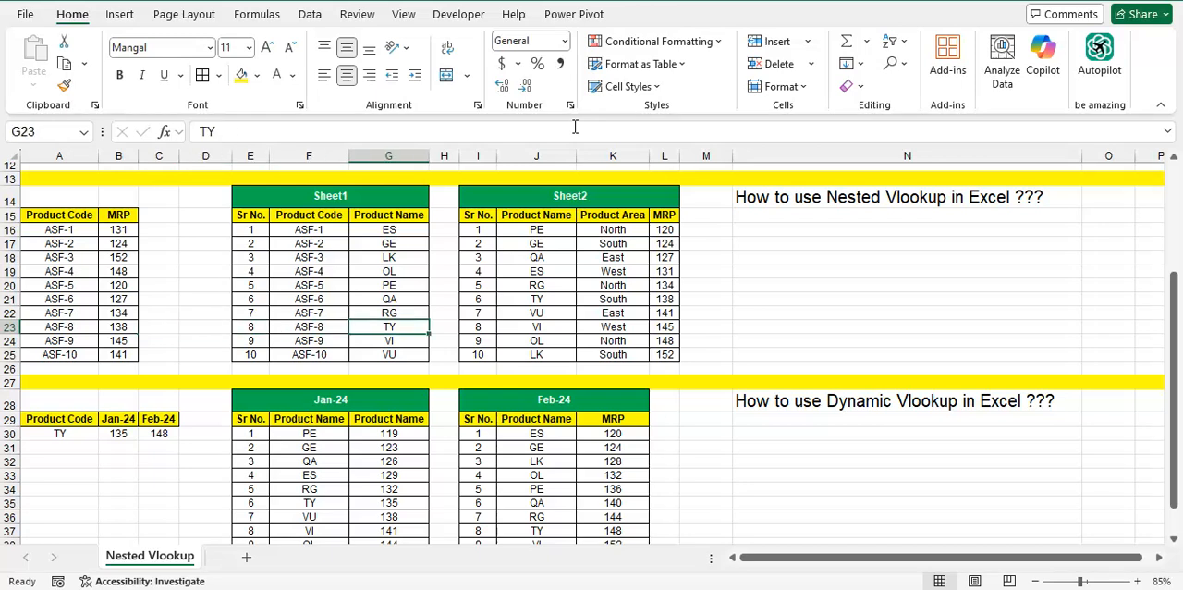
{"action": "key", "text": "Left"}
{"action": "key", "text": "Right"}
Find product name TY in Sheet2 and check its MRP
{"action": "key", "text": "Right"}
{"action": "key", "text": "Right"}
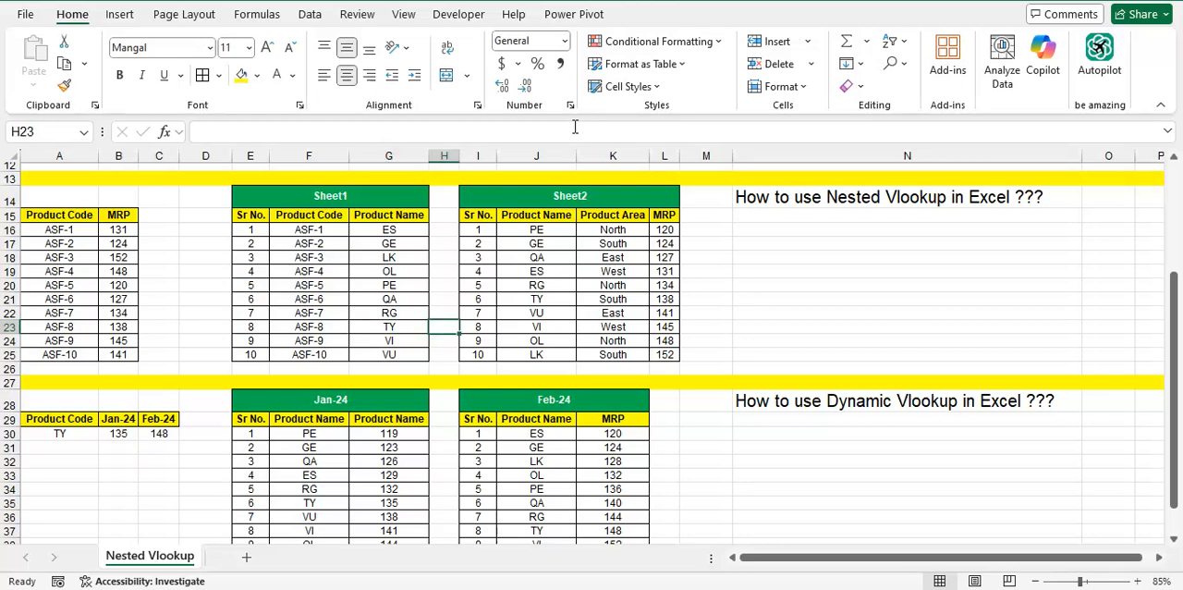
{"action": "key", "text": "Up"}
{"action": "key", "text": "Right"}
{"action": "key", "text": "Up"}
{"action": "key", "text": "Up"}
{"action": "key", "text": "Down"}
{"action": "key", "text": "Down"}
{"action": "key", "text": "Left"}
{"action": "key", "text": "Up"}
{"action": "key", "text": "Right"}
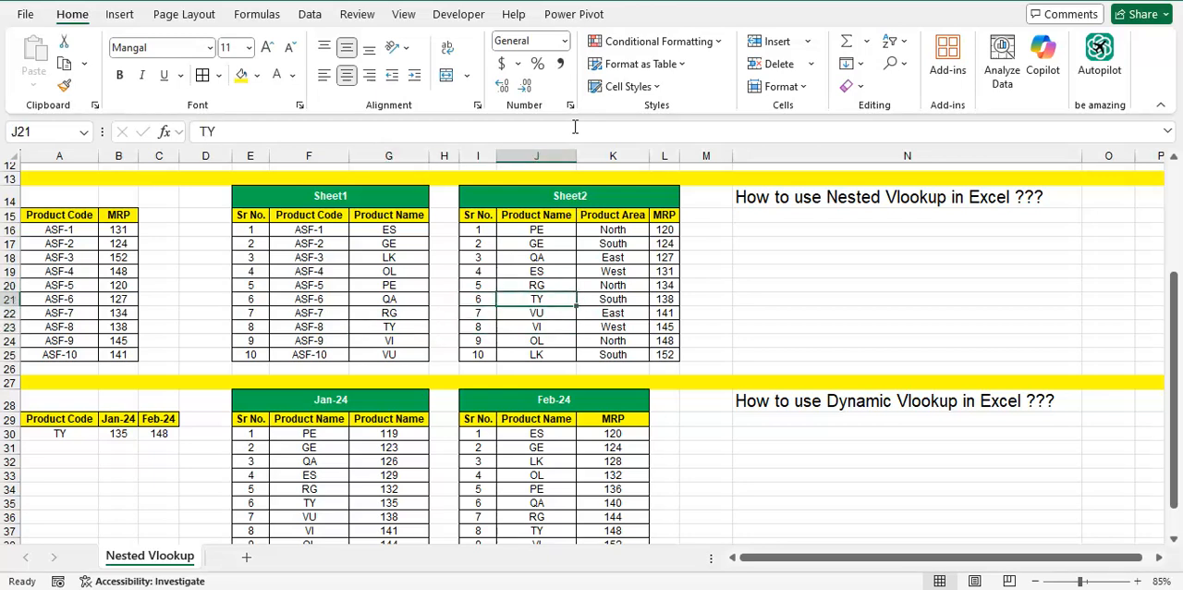
{"action": "key", "text": "Right"}
{"action": "key", "text": "Right"}
Fill the ASF-8 cells A23 and F23 and the product name in G23 with yellow
{"action": "key", "text": "Left"}
{"action": "key", "text": "Left"}
{"action": "key", "text": "Left"}
{"action": "key", "text": "Left"}
{"action": "key", "text": "Left"}
{"action": "key", "text": "Left"}
{"action": "key", "text": "Left"}
{"action": "key", "text": "Left"}
{"action": "key", "text": "Left"}
{"action": "key", "text": "Left"}
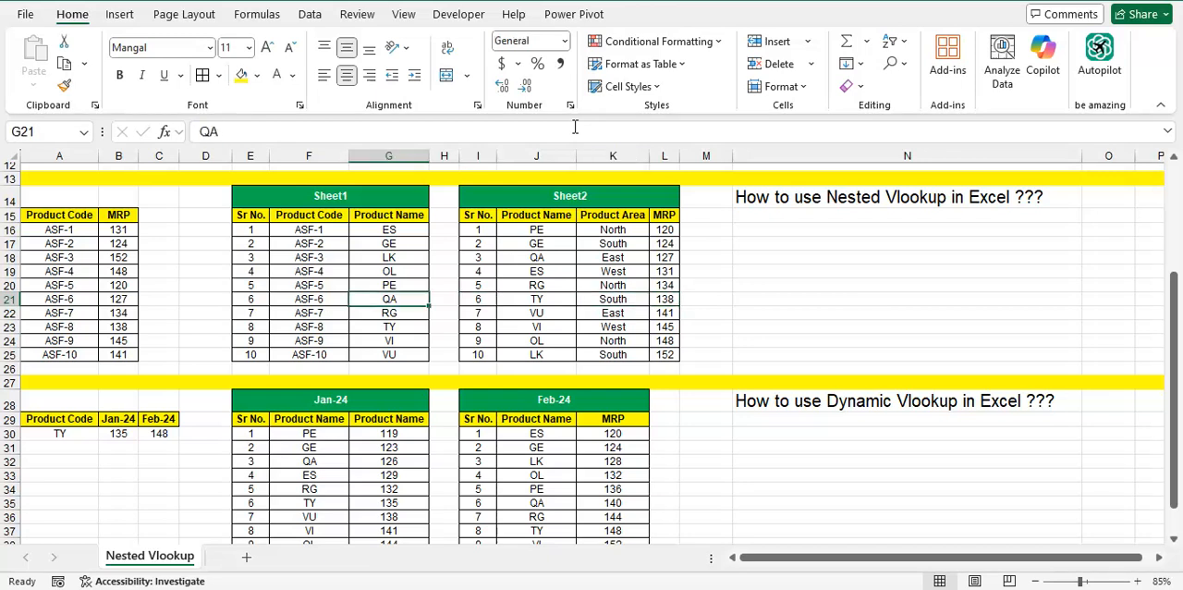
{"action": "key", "text": "Down"}
{"action": "key", "text": "Down"}
{"action": "key", "text": "Left"}
{"action": "key", "text": "Right"}
{"action": "key", "text": "Left"}
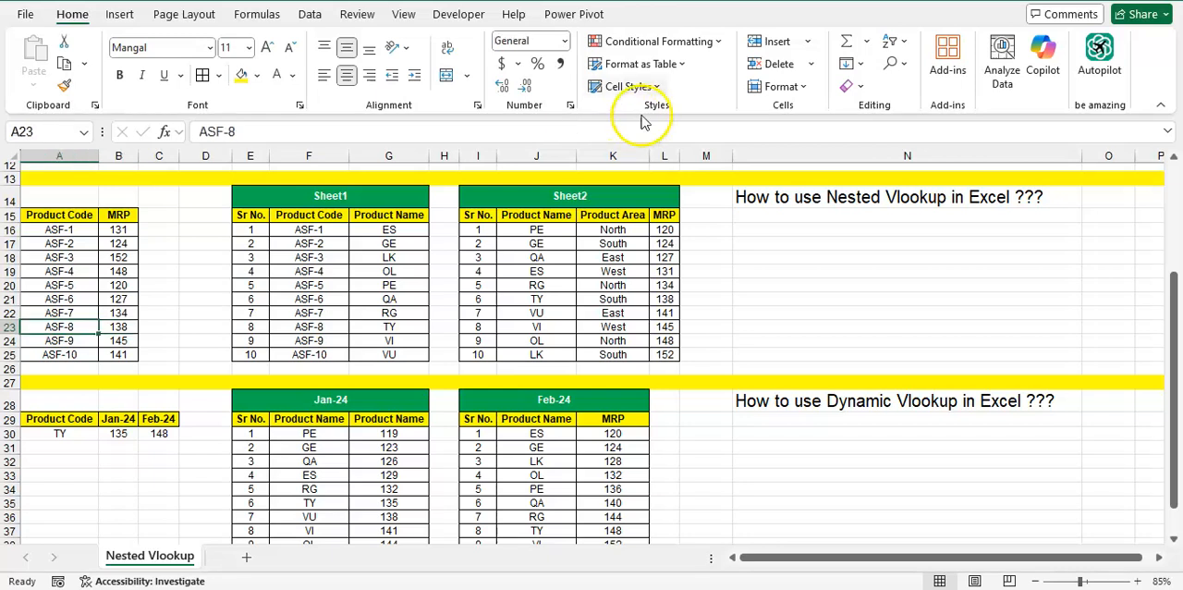
{"action": "left_click", "coordinate": [240, 75]}
{"action": "left_click", "coordinate": [309, 325]}
{"action": "left_click", "coordinate": [240, 75]}
{"action": "left_click", "coordinate": [392, 339]}
{"action": "left_click", "coordinate": [390, 326]}
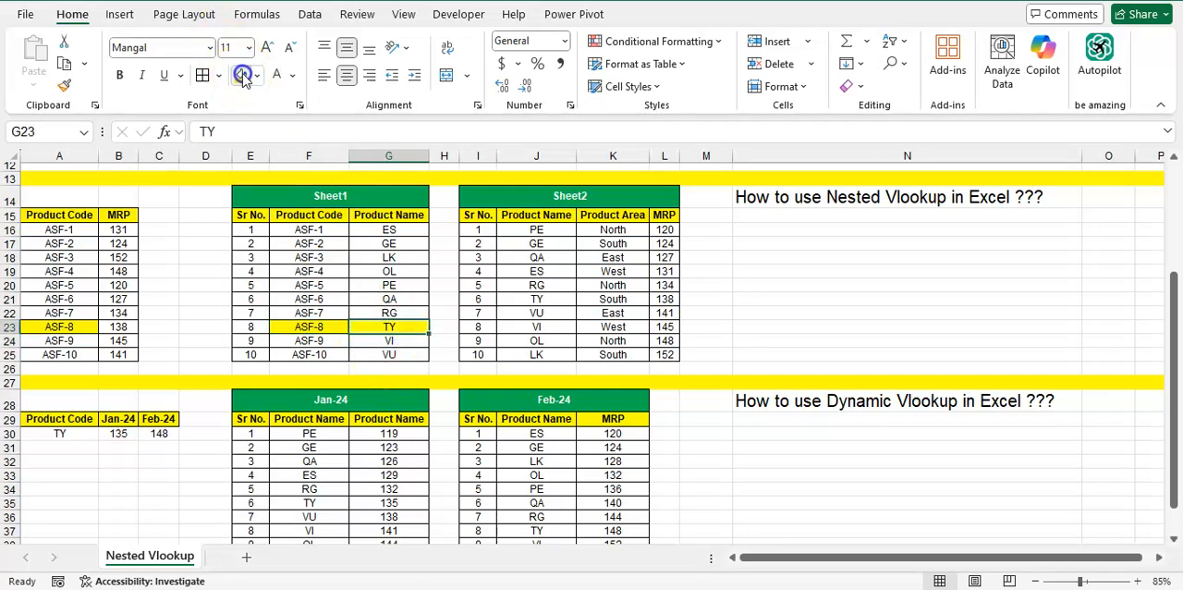
Fill the TY name in J21 and its MRP in L21 of Sheet2 with yellow
{"action": "left_click", "coordinate": [536, 298]}
{"action": "left_click", "coordinate": [243, 77]}
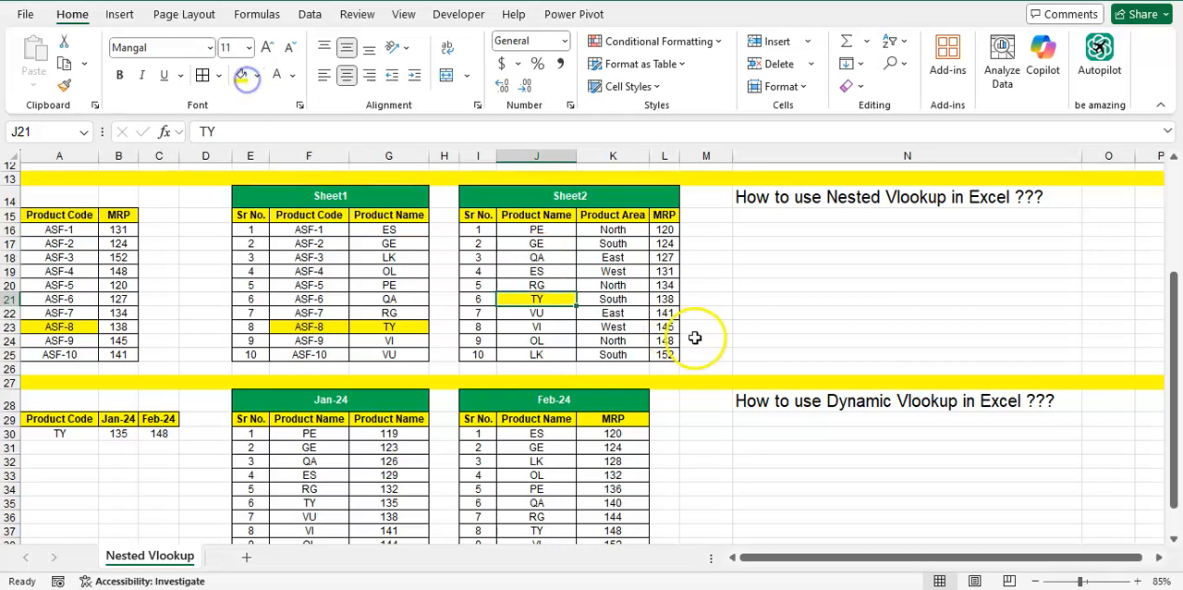
{"action": "left_click", "coordinate": [664, 299]}
{"action": "left_click", "coordinate": [243, 77]}
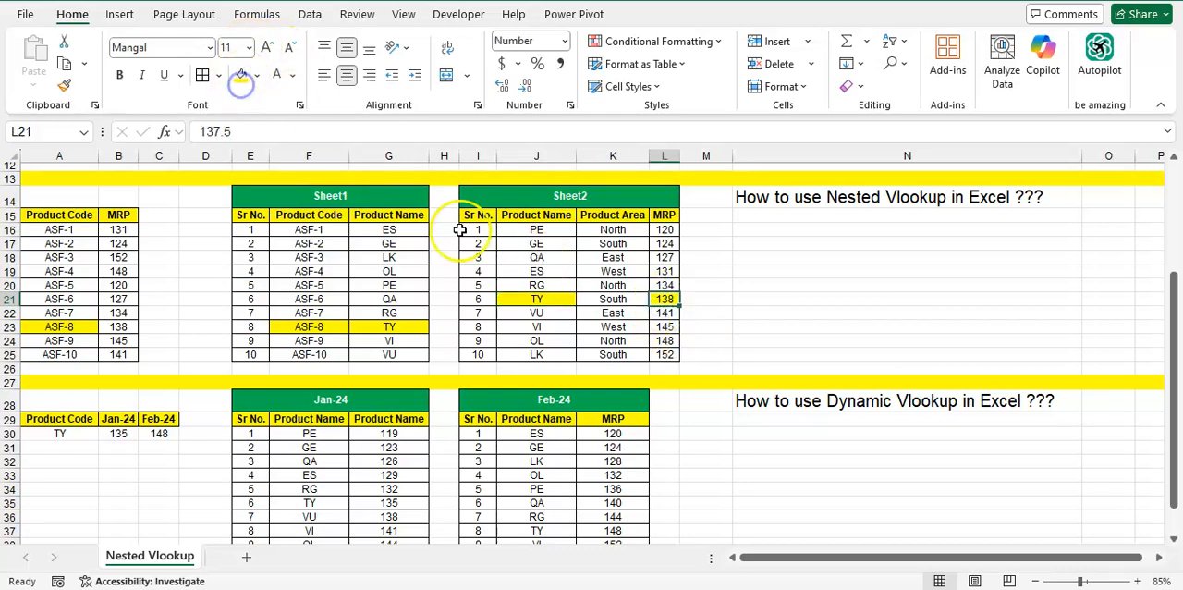
Fill the ASF-8 MRP result in B23 with yellow
{"action": "key", "text": "Left"}
{"action": "key", "text": "Left"}
{"action": "key", "text": "Left"}
{"action": "key", "text": "Left"}
{"action": "key", "text": "Left"}
{"action": "key", "text": "Left"}
{"action": "key", "text": "Left"}
{"action": "key", "text": "Left"}
{"action": "key", "text": "Left"}
{"action": "key", "text": "Left"}
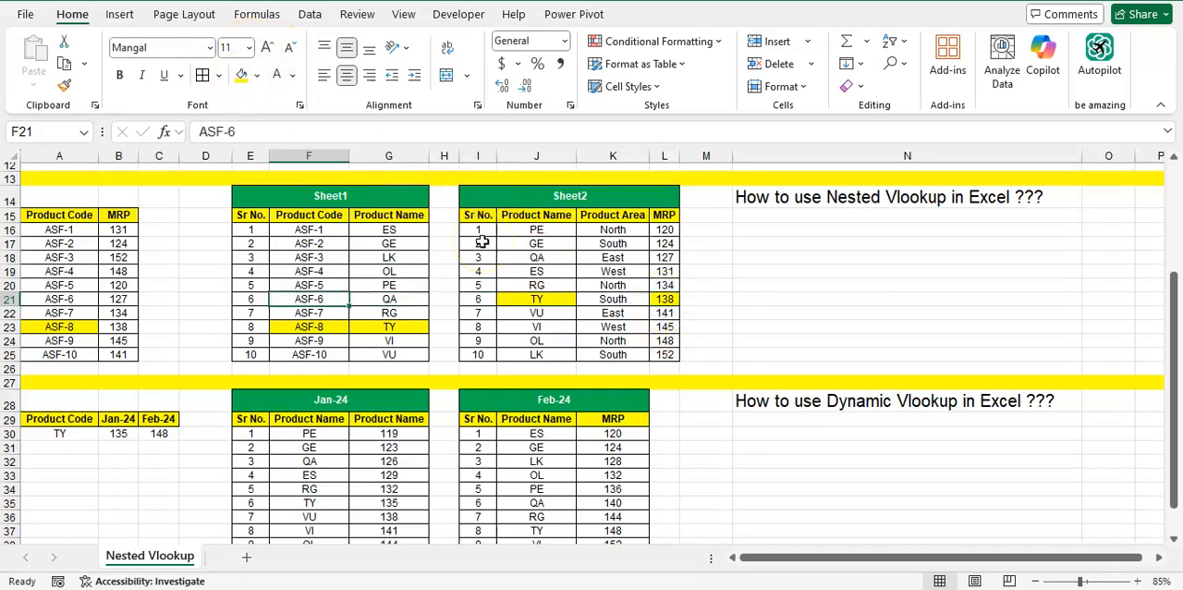
{"action": "key", "text": "Down"}
{"action": "key", "text": "Down"}
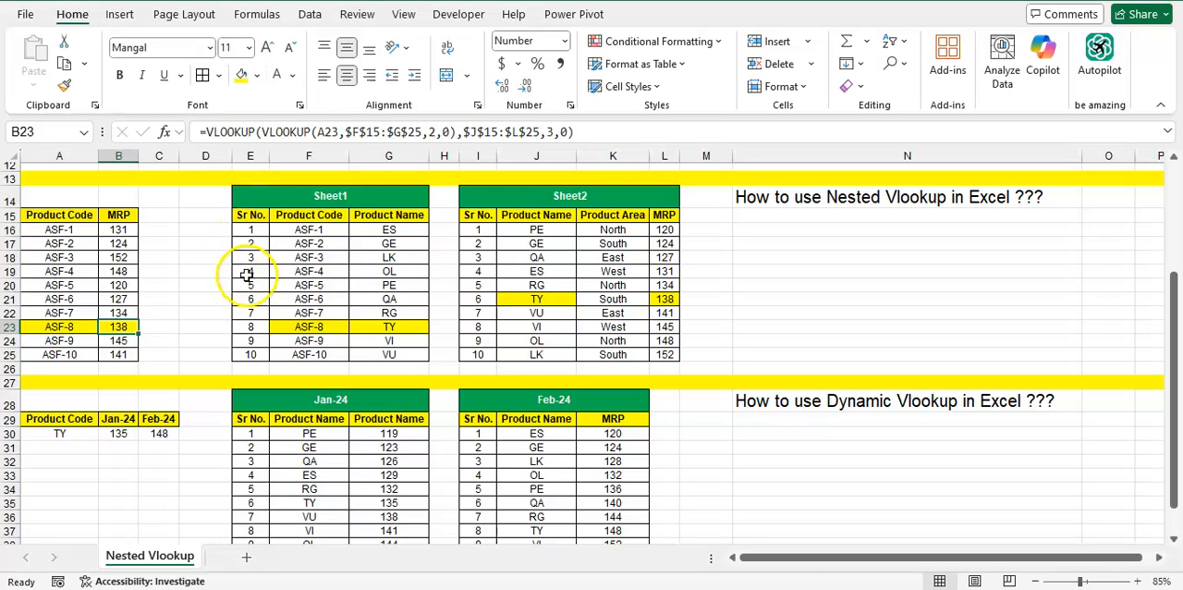
Clear the Jan-24 and Feb-24 values for TY in B30:C30 of the Dynamic Vlookup section
{"action": "scroll", "coordinate": [251, 275], "scroll_direction": "down", "scroll_amount": 2}
{"action": "scroll", "coordinate": [256, 289], "scroll_direction": "down", "scroll_amount": 3}
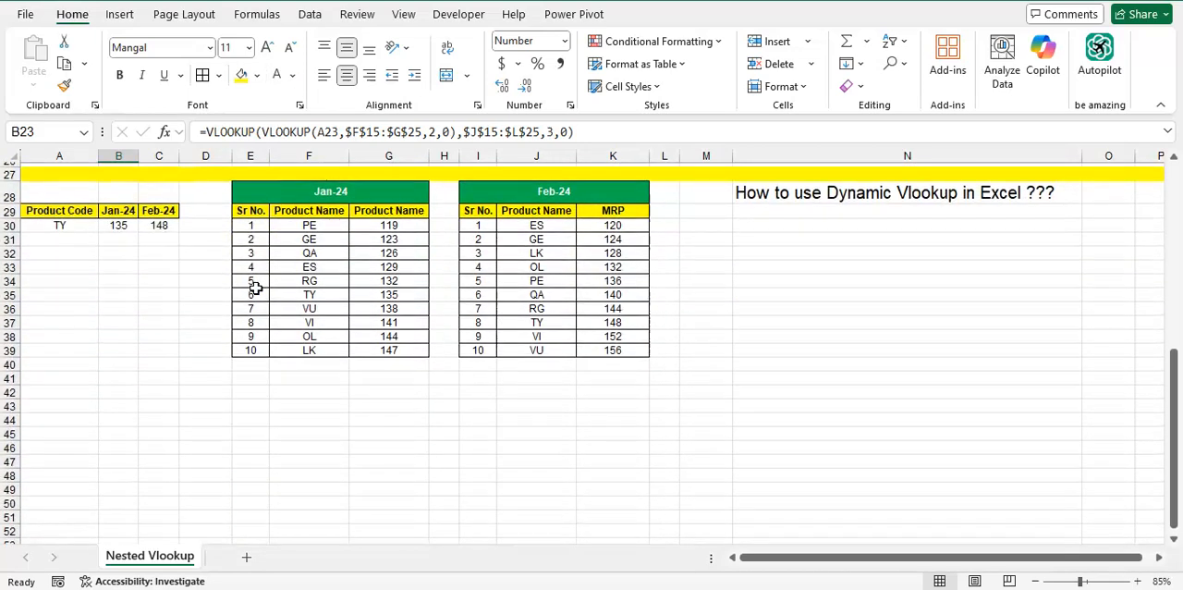
{"action": "left_click", "coordinate": [752, 196]}
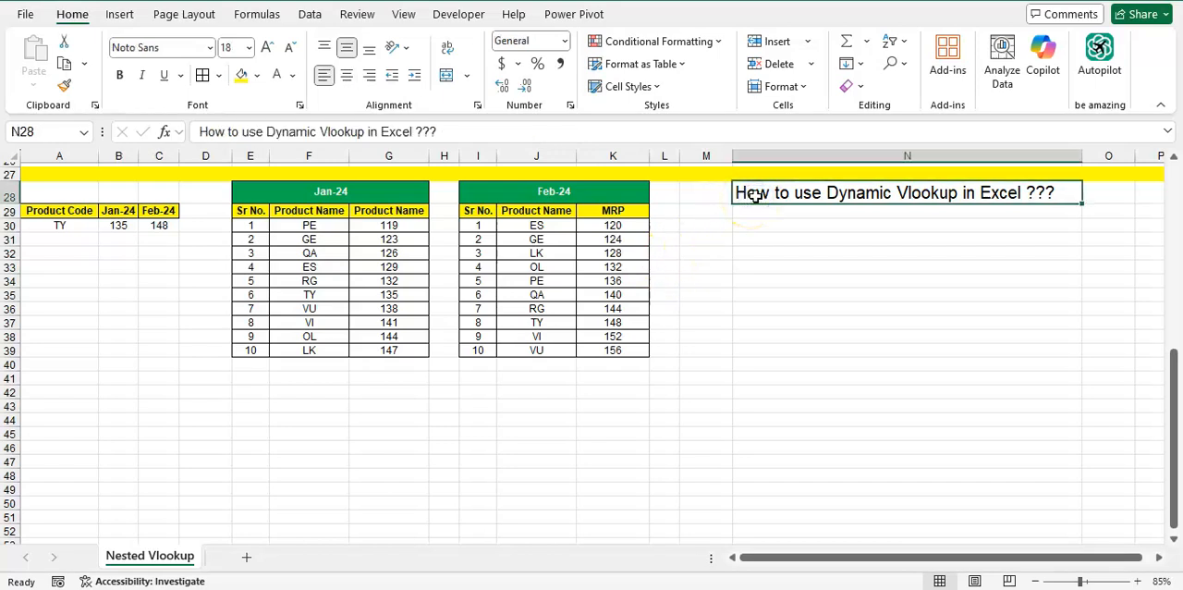
{"action": "left_click", "coordinate": [116, 225]}
{"action": "key", "text": "shift+Right"}
{"action": "key", "text": "Delete"}
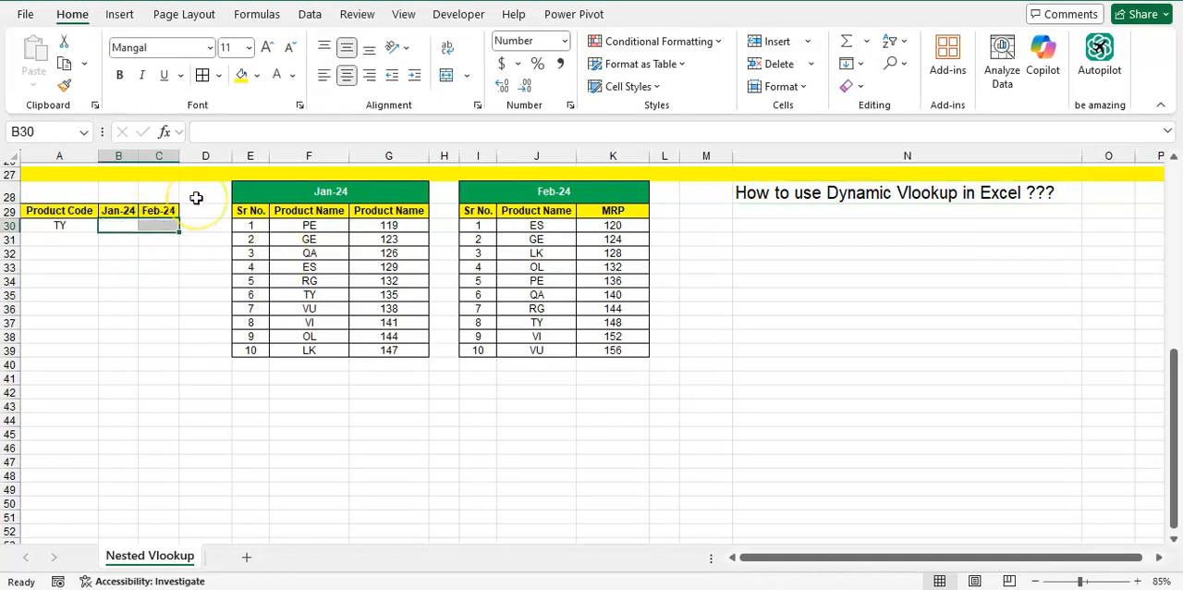
{"action": "key", "text": "Left"}
{"action": "key", "text": "Right"}
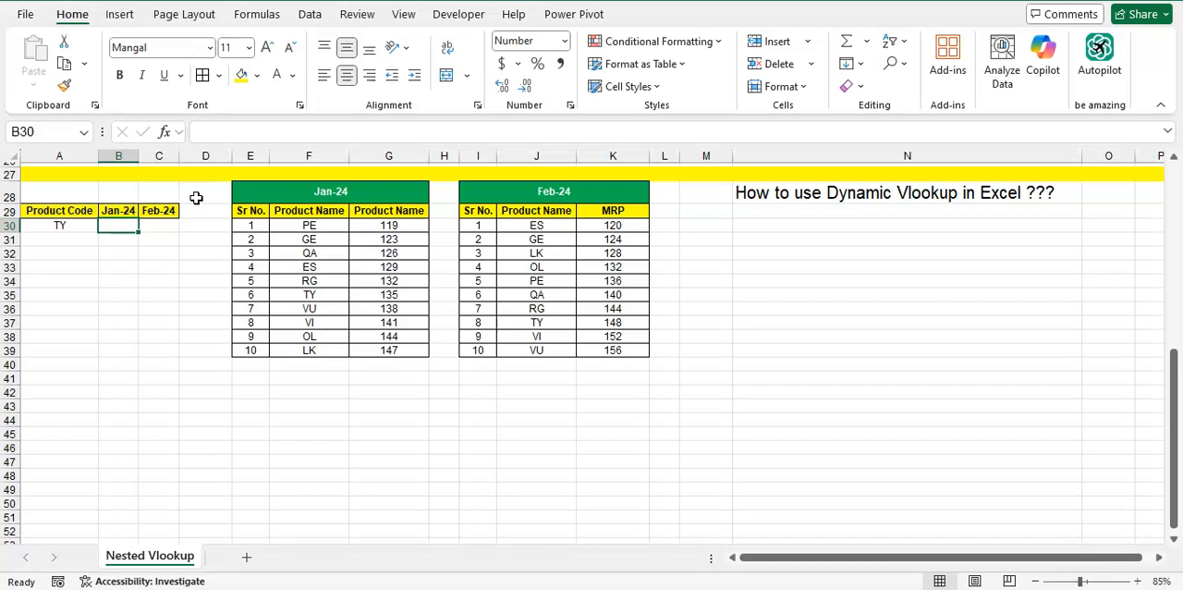
{"action": "right_click", "coordinate": [196, 197]}
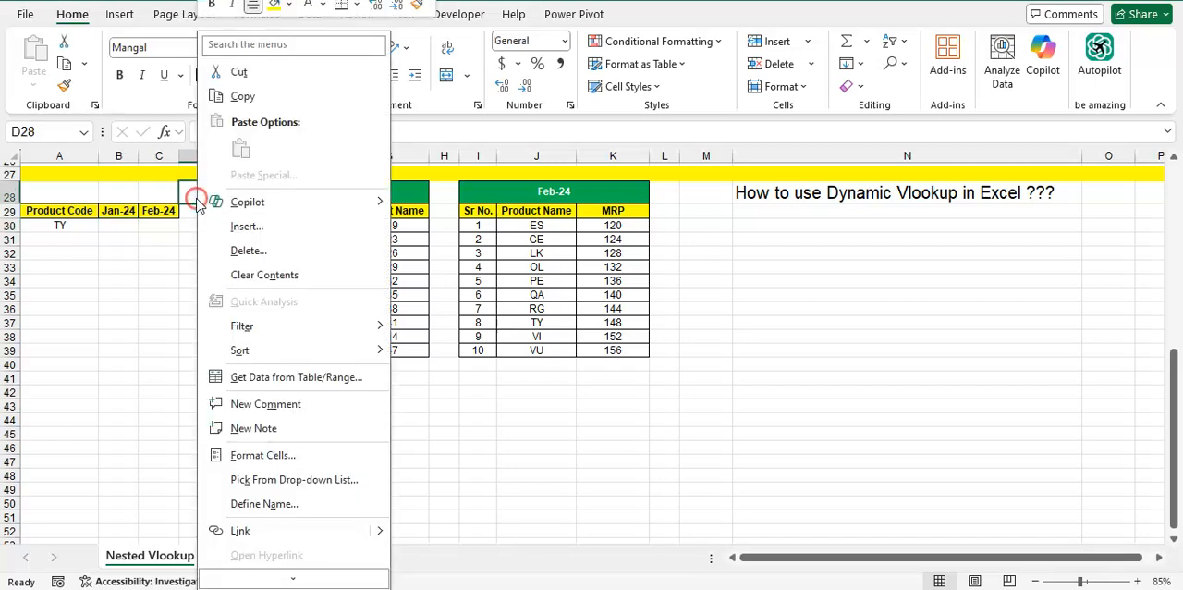
{"action": "left_click", "coordinate": [153, 235]}
{"action": "key", "text": "Left"}
{"action": "key", "text": "Down"}
{"action": "key", "text": "Down"}
{"action": "key", "text": "Left"}
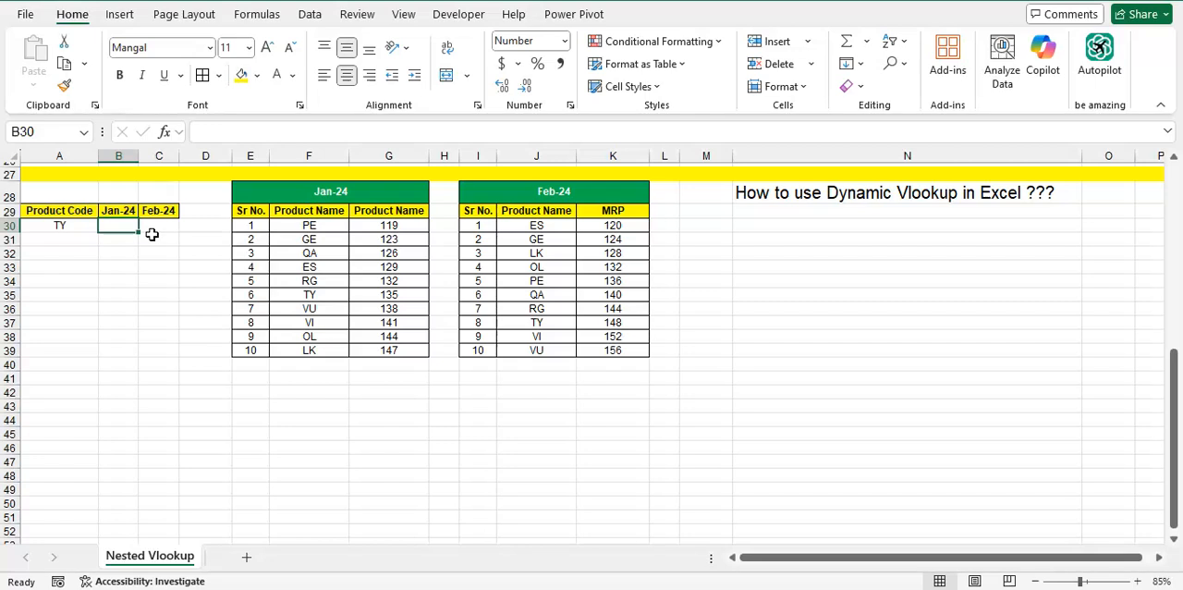
{"action": "key", "text": "Left"}
{"action": "key", "text": "Right"}
{"action": "key", "text": "Left"}
{"action": "key", "text": "Right"}
Change the header in A29 to Product Name
{"action": "key", "text": "Left"}
{"action": "key", "text": "Up"}
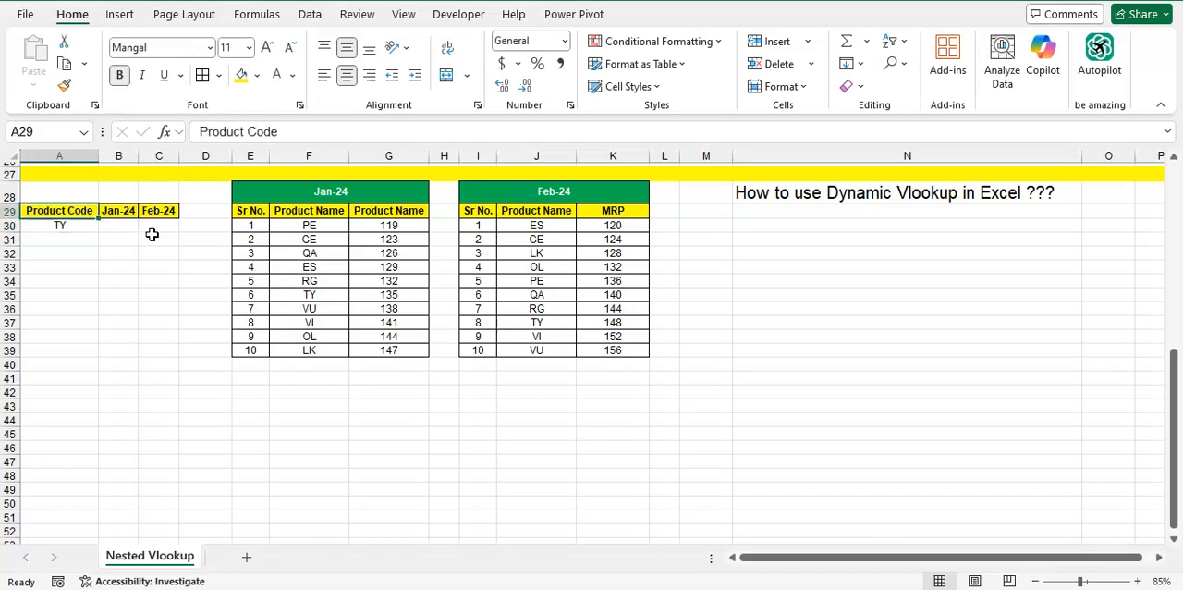
{"action": "type", "text": "Product"}
{"action": "key", "text": "BackSpace"}
{"action": "key", "text": "BackSpace"}
{"action": "type", "text": "ct Name"}
{"action": "key", "text": "Return"}
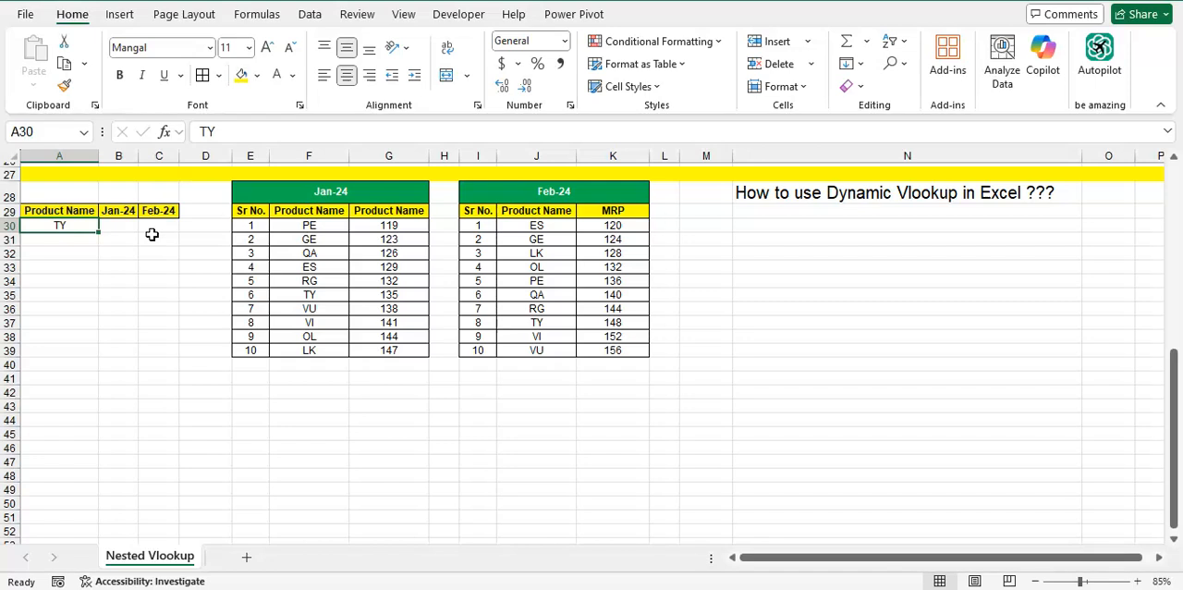
Locate TY in the Jan-24 table and check its value
{"action": "left_click", "coordinate": [293, 294]}
{"action": "key", "text": "Left"}
{"action": "key", "text": "Right"}
{"action": "key", "text": "Right"}
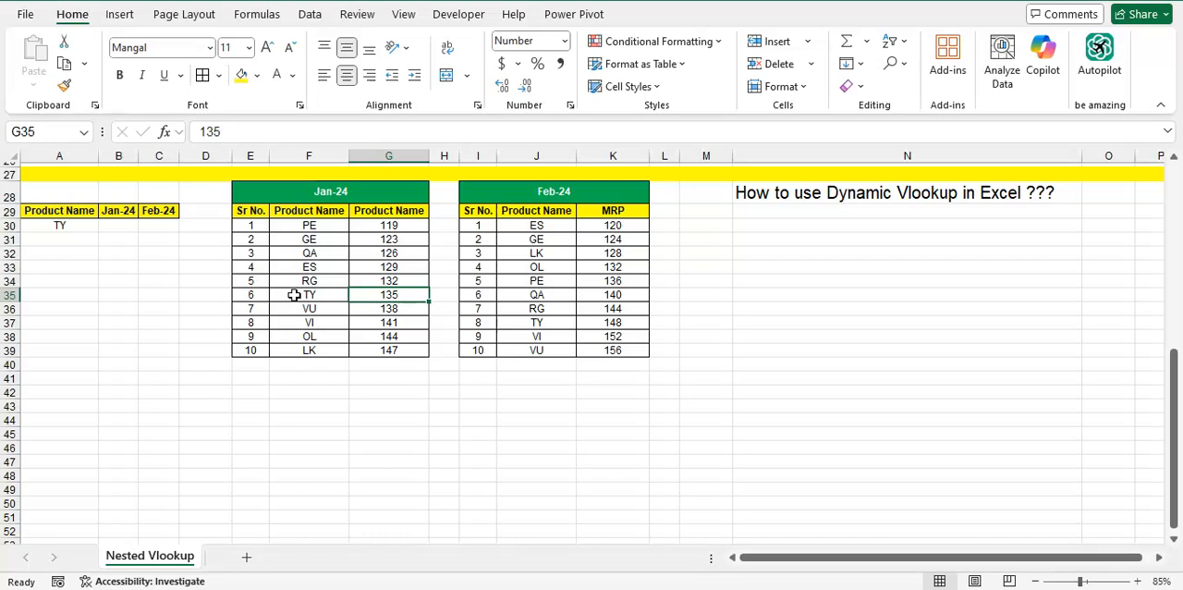
Locate TY in the Feb-24 table and check its MRP
{"action": "key", "text": "Right"}
{"action": "key", "text": "Right"}
{"action": "key", "text": "Right"}
{"action": "key", "text": "Up"}
{"action": "key", "text": "Up"}
{"action": "key", "text": "Up"}
{"action": "key", "text": "Down"}
{"action": "key", "text": "Down"}
{"action": "key", "text": "Down"}
{"action": "key", "text": "Down"}
{"action": "key", "text": "Down"}
{"action": "key", "text": "Left"}
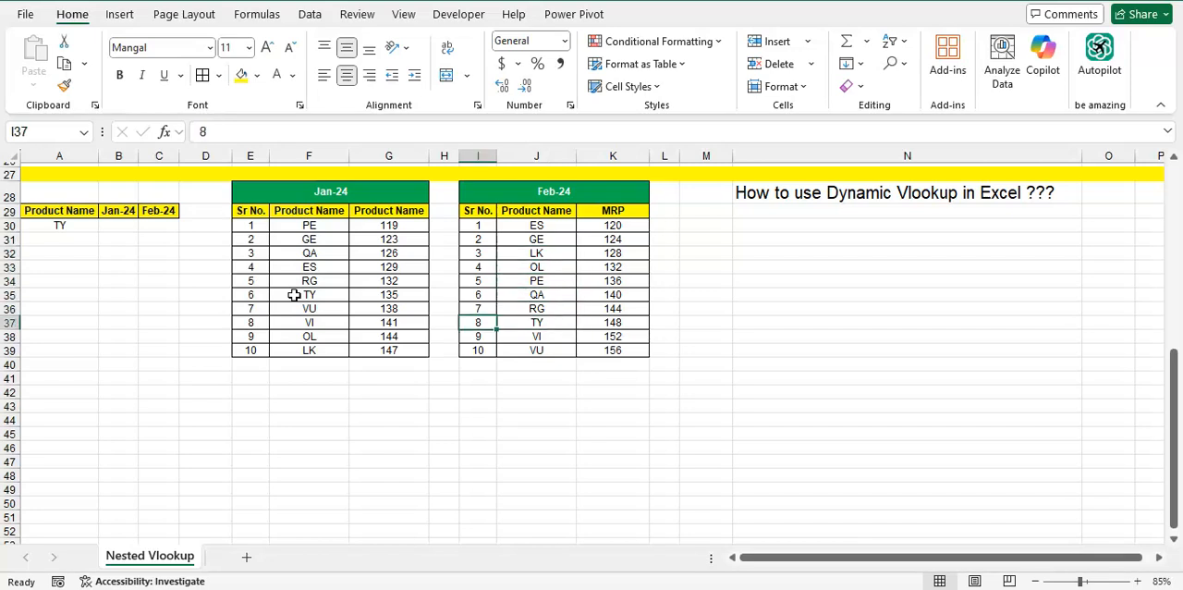
{"action": "key", "text": "Right"}
{"action": "key", "text": "Right"}
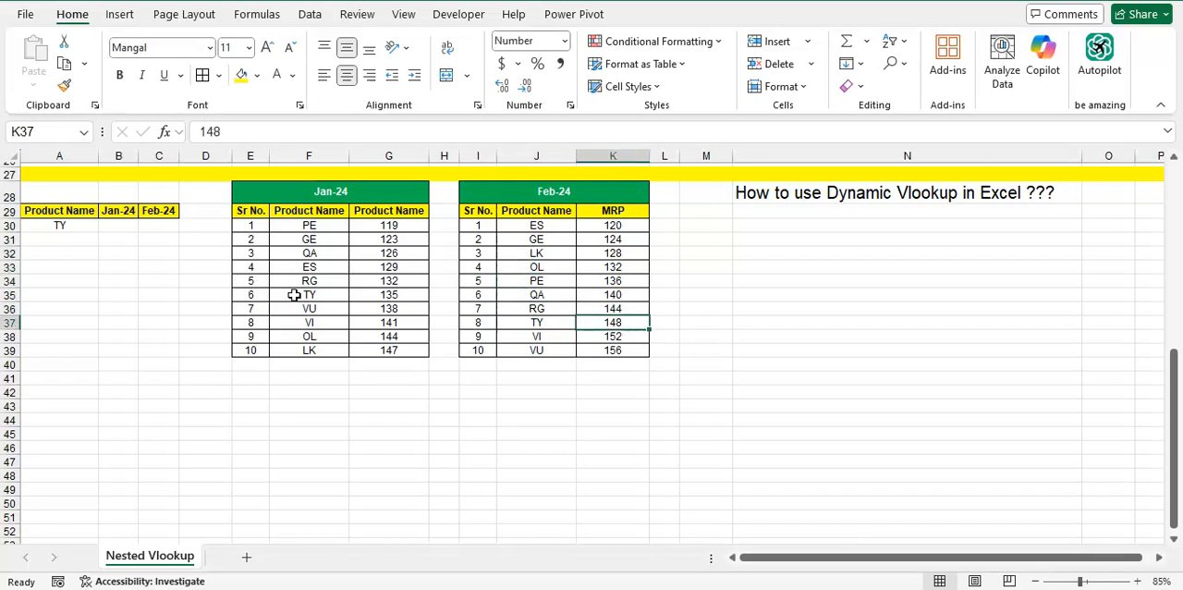
Return to the Dynamic Vlookup result table and review the empty Jan-24 and Feb-24 cells beside TY
{"action": "key", "text": "Left"}
{"action": "key", "text": "Left"}
{"action": "key", "text": "Left"}
{"action": "key", "text": "Up"}
{"action": "key", "text": "Up"}
{"action": "key", "text": "Left"}
{"action": "key", "text": "Left"}
{"action": "key", "text": "Left"}
{"action": "key", "text": "Left"}
{"action": "key", "text": "Left"}
{"action": "key", "text": "Up"}
{"action": "key", "text": "Up"}
{"action": "key", "text": "Up"}
{"action": "key", "text": "Up"}
{"action": "key", "text": "Up"}
{"action": "key", "text": "Left"}
{"action": "key", "text": "Right"}
{"action": "key", "text": "Left"}
{"action": "key", "text": "Right"}
{"action": "key", "text": "Left"}
{"action": "key", "text": "Up"}
{"action": "key", "text": "Down"}
{"action": "key", "text": "Right"}
{"action": "key", "text": "Up"}
{"action": "key", "text": "Down"}
{"action": "key", "text": "Left"}
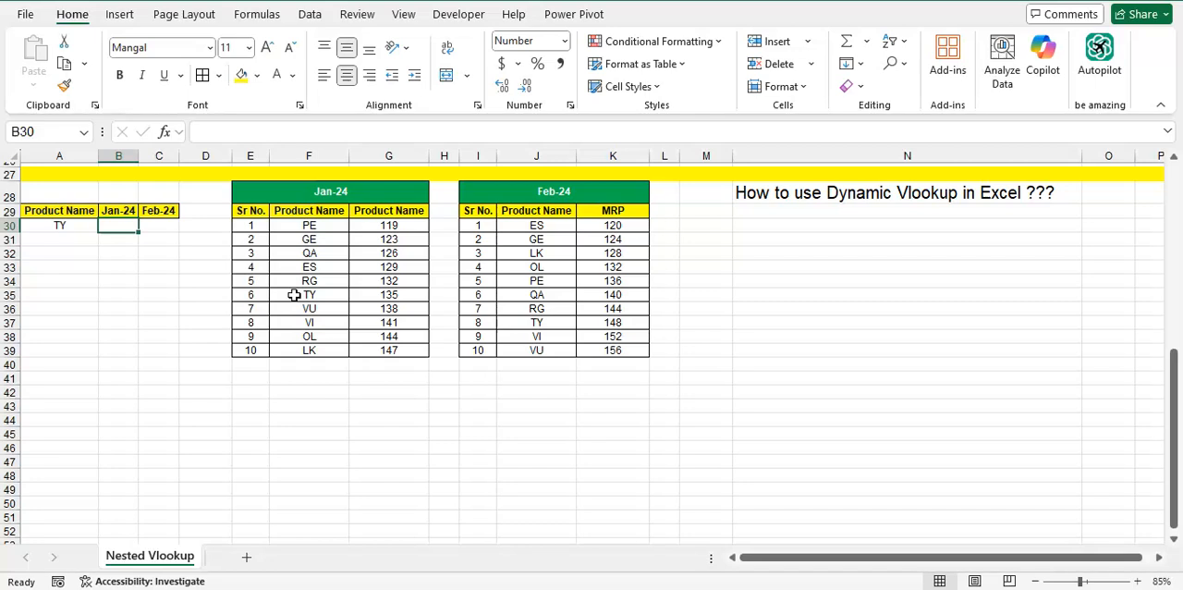
Start a VLOOKUP formula in B30 with the column-locked reference $A30 as its lookup value
{"action": "type", "text": "=vlo"}
{"action": "key", "text": "Tab"}
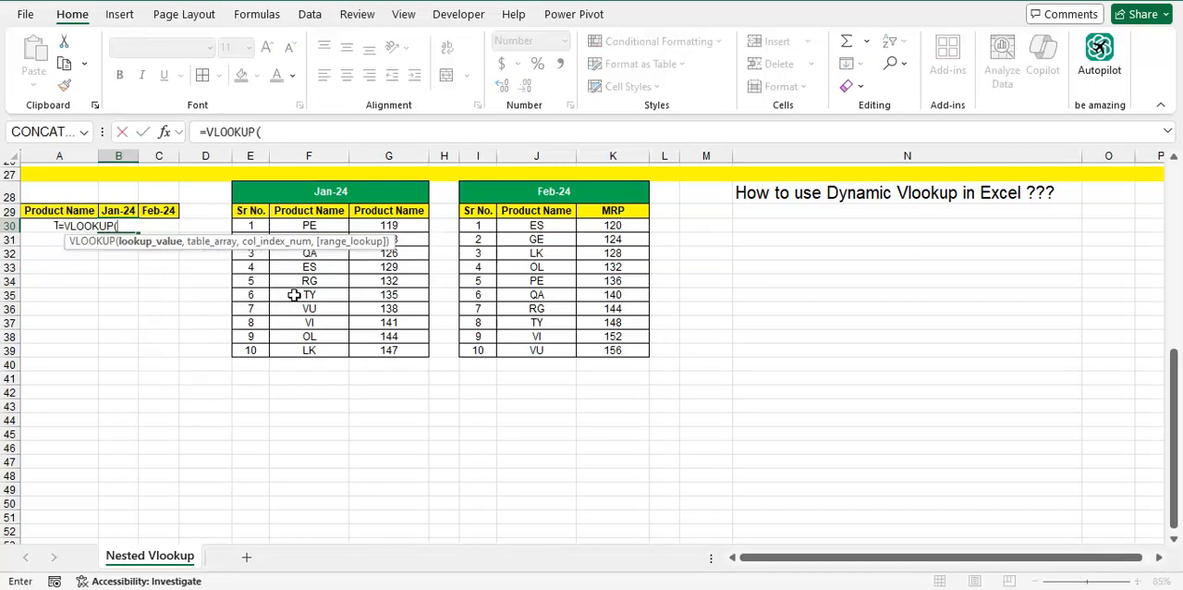
{"action": "key", "text": "Left"}
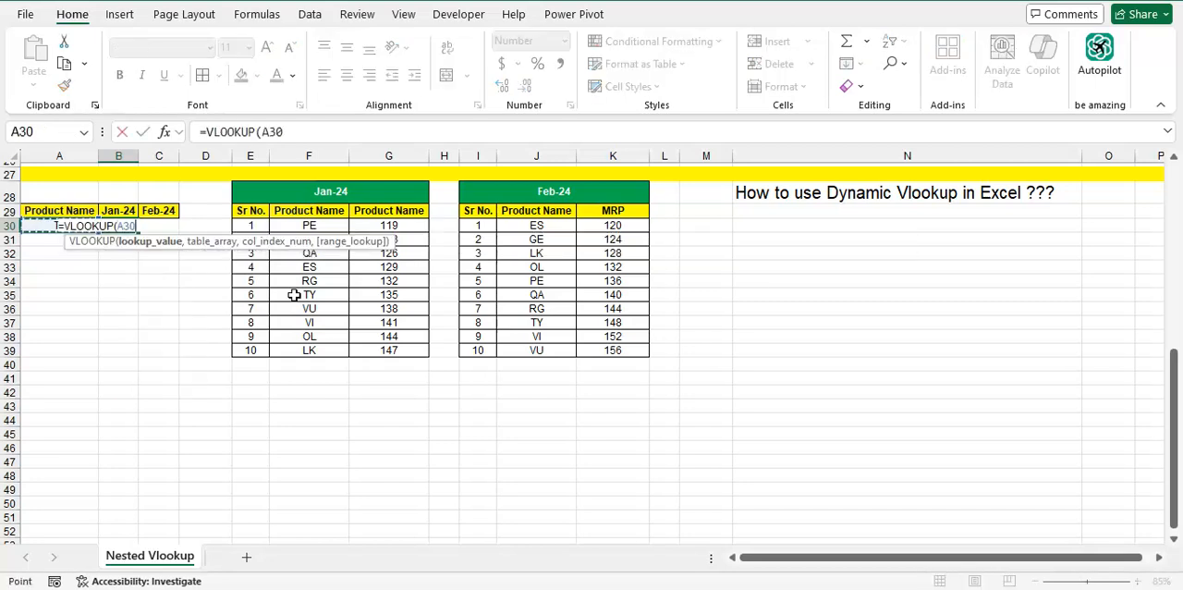
{"action": "key", "text": "F4"}
{"action": "key", "text": "F4"}
{"action": "key", "text": "F4"}
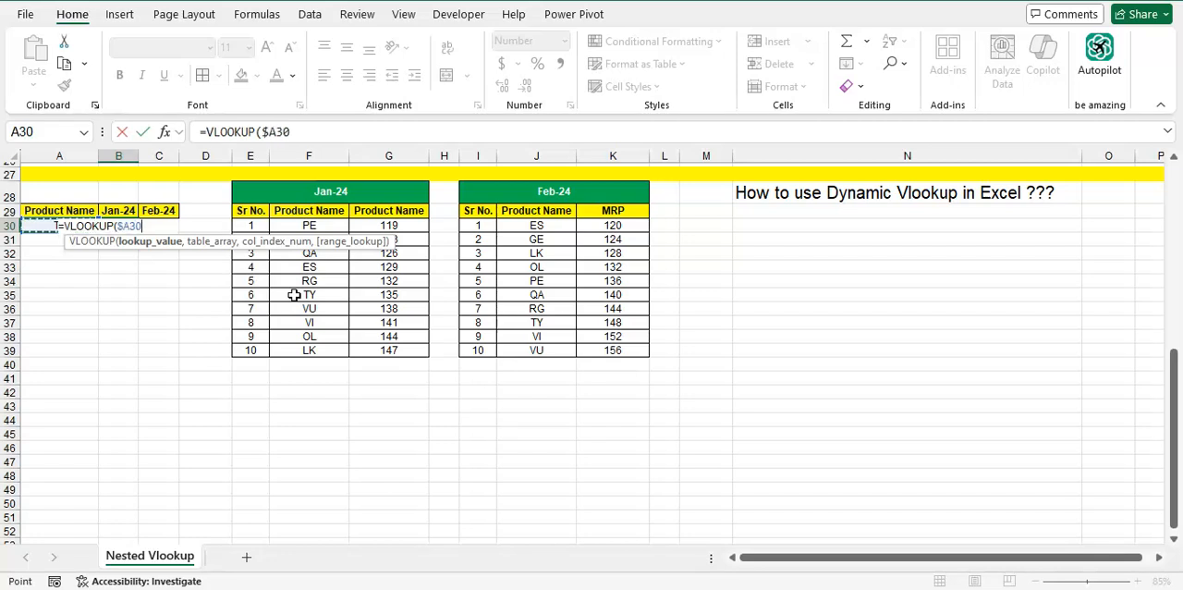
{"action": "type", "text": ","}
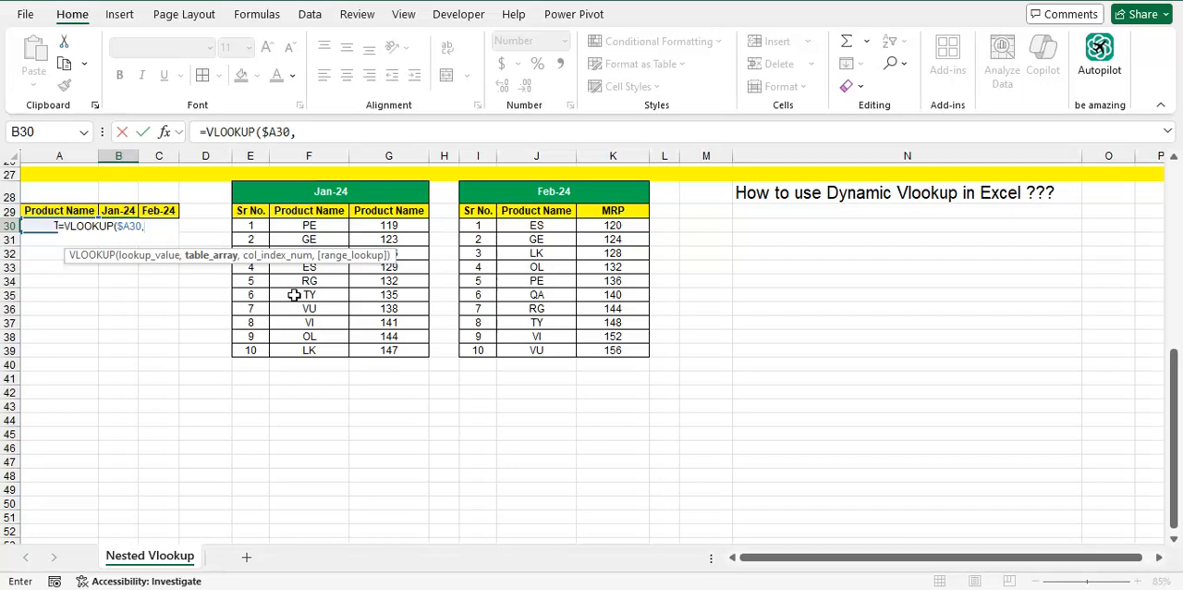
{"action": "type", "text": "IF("}
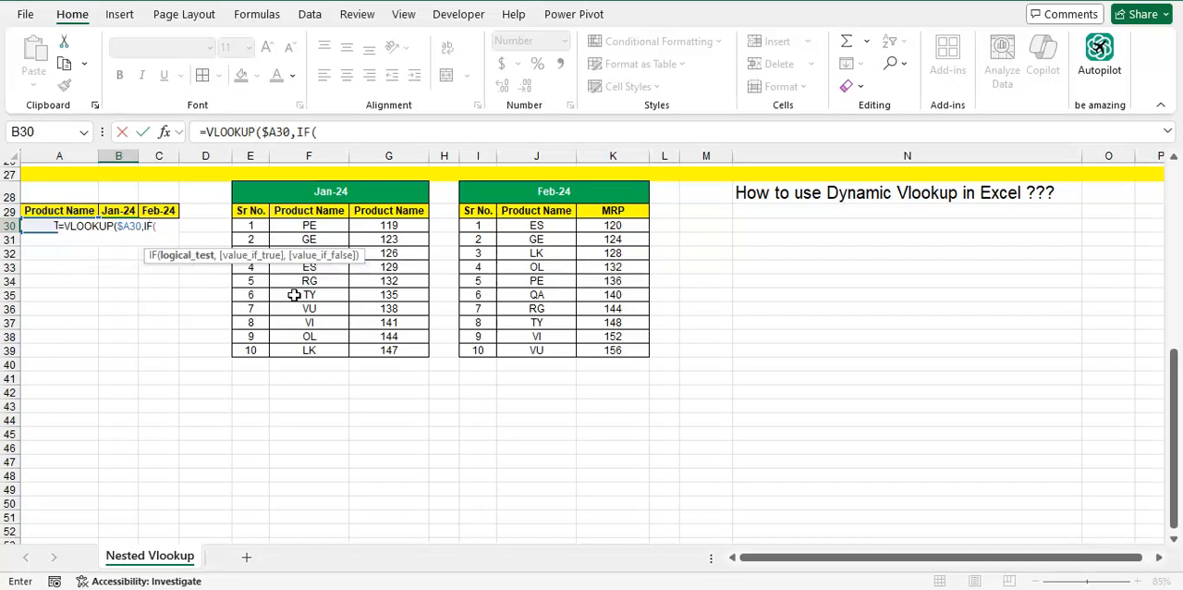
Use an IF as the VLOOKUP's table array, testing whether the row-locked header B$29 equals "Jan-24"
{"action": "key", "text": "Up"}
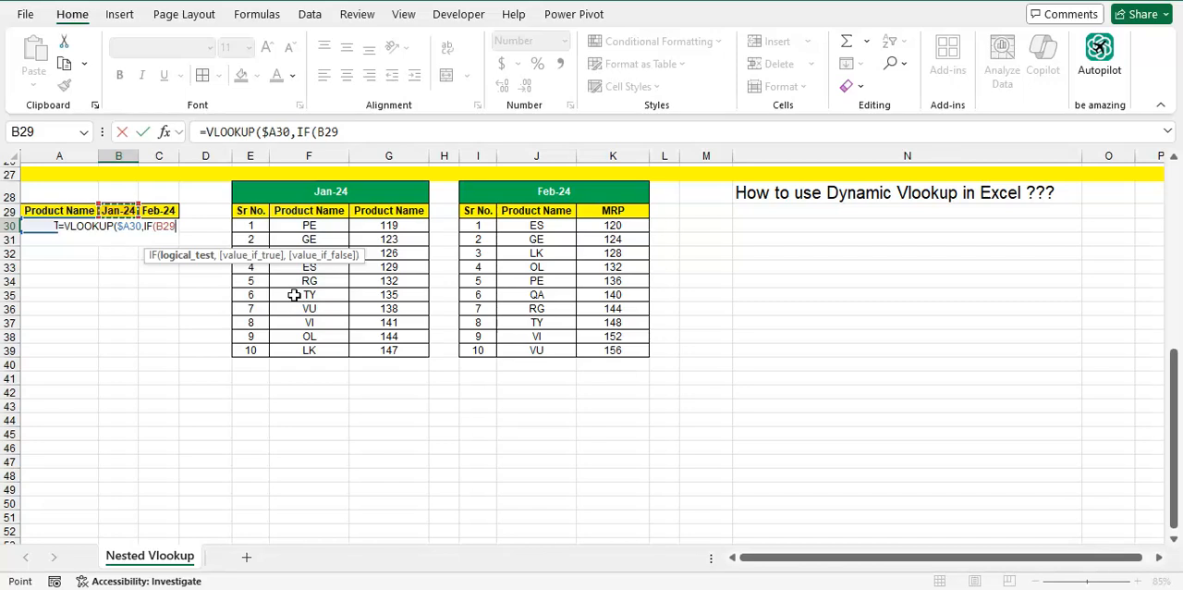
{"action": "key", "text": "F3"}
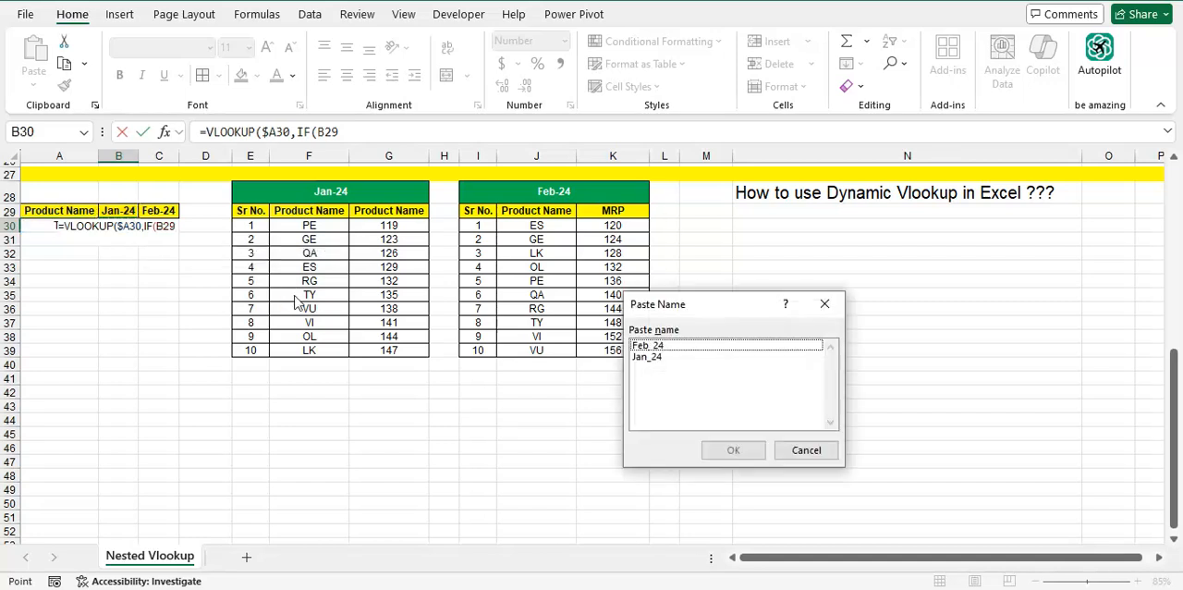
{"action": "key", "text": "Escape"}
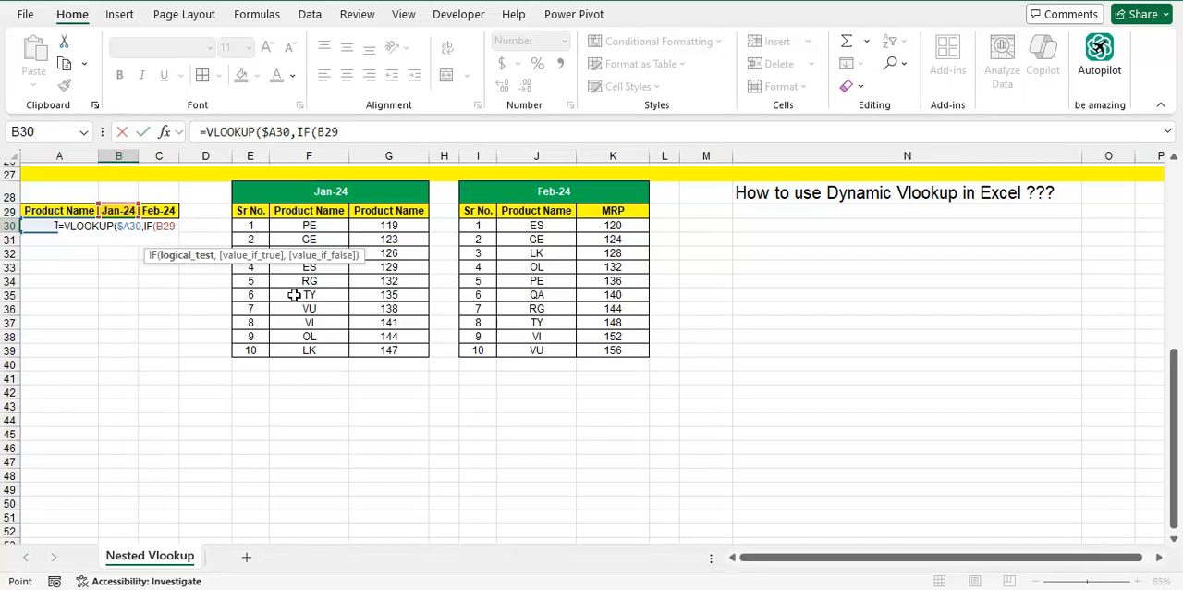
{"action": "key", "text": "F4"}
{"action": "key", "text": "F4"}
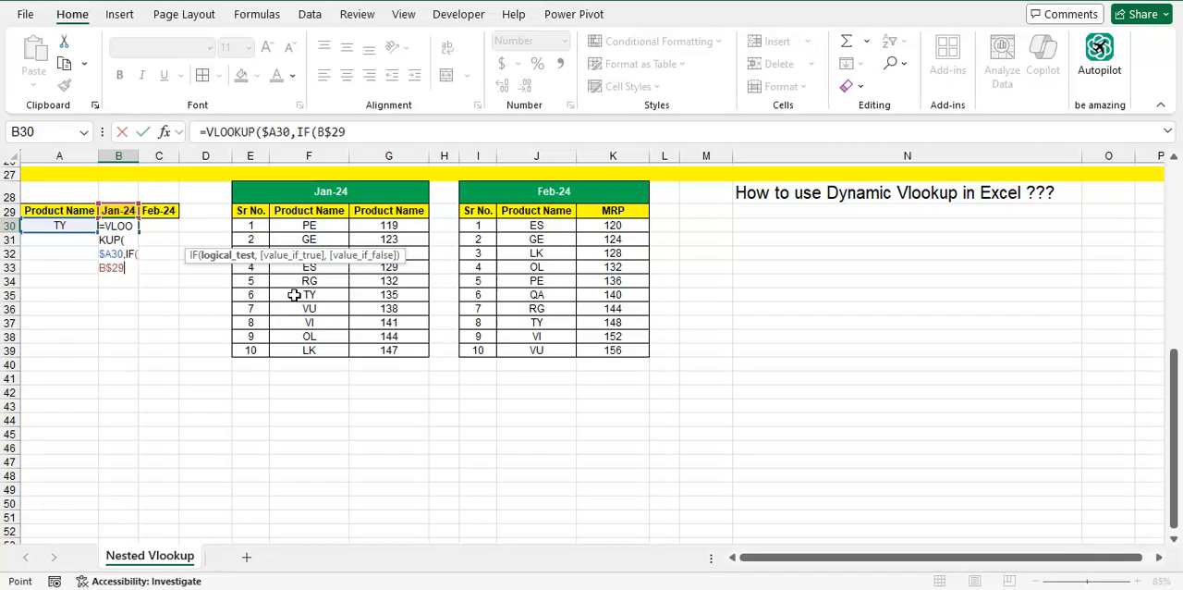
{"action": "type", "text": "="}
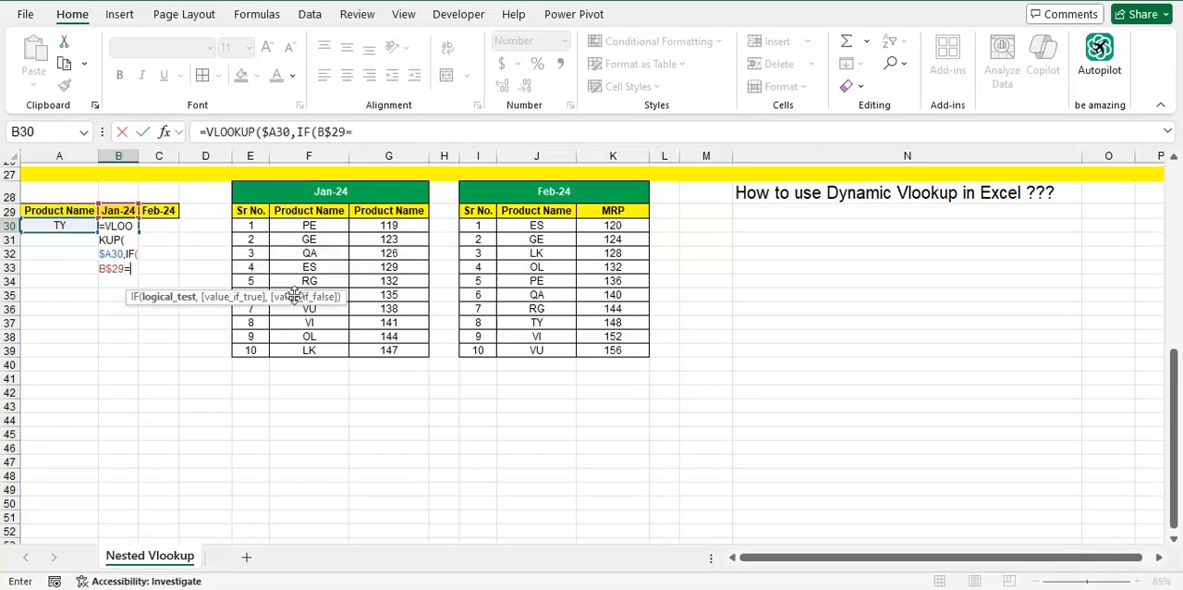
{"action": "type", "text": "\"Jan-24"}
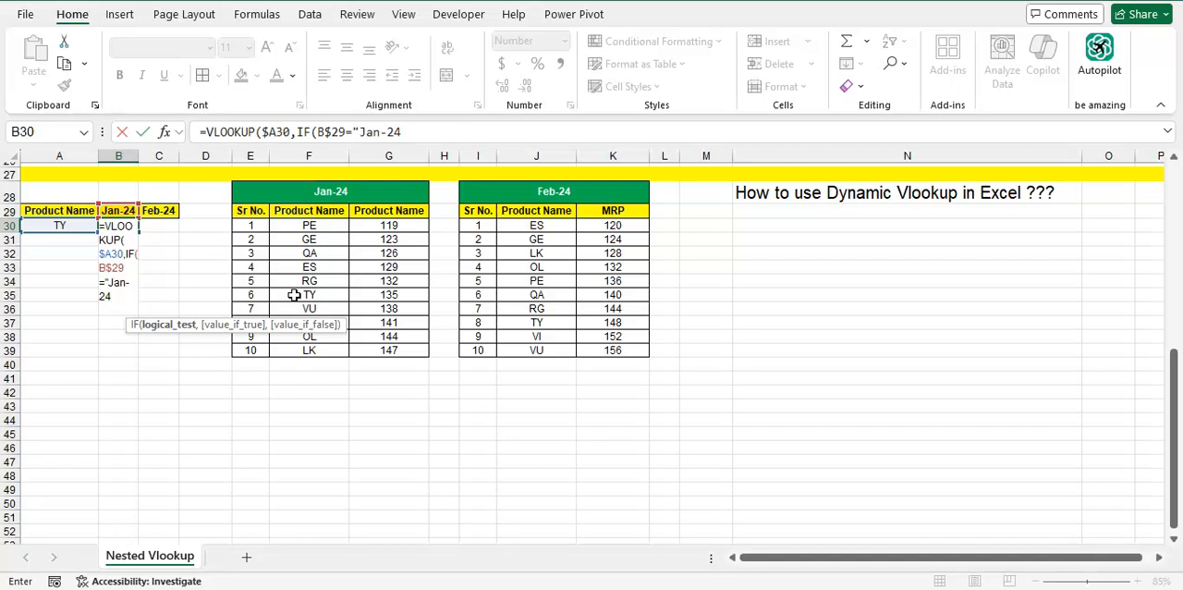
{"action": "type", "text": "\","}
Set the IF's true value to the Jan-24 table's product and value columns, $F$29:$G$39, as an absolute range
{"action": "key", "text": "Right"}
{"action": "key", "text": "Right"}
{"action": "key", "text": "Right"}
{"action": "key", "text": "Right"}
{"action": "key", "text": "Up"}
{"action": "key", "text": "ctrl+shift+Down"}
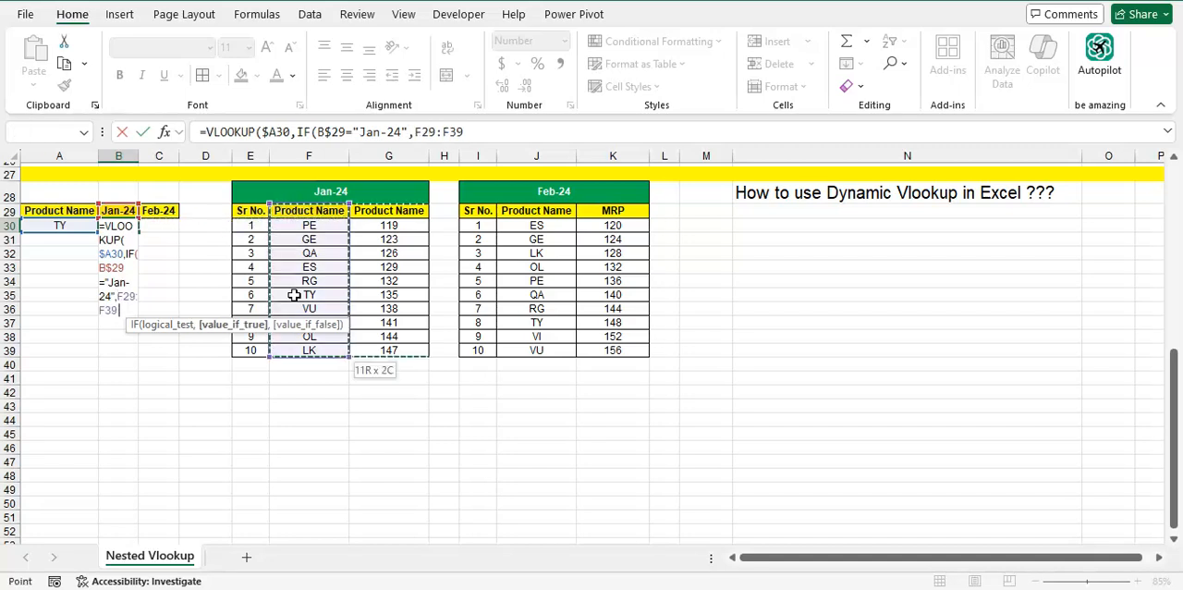
{"action": "key", "text": "shift+Right"}
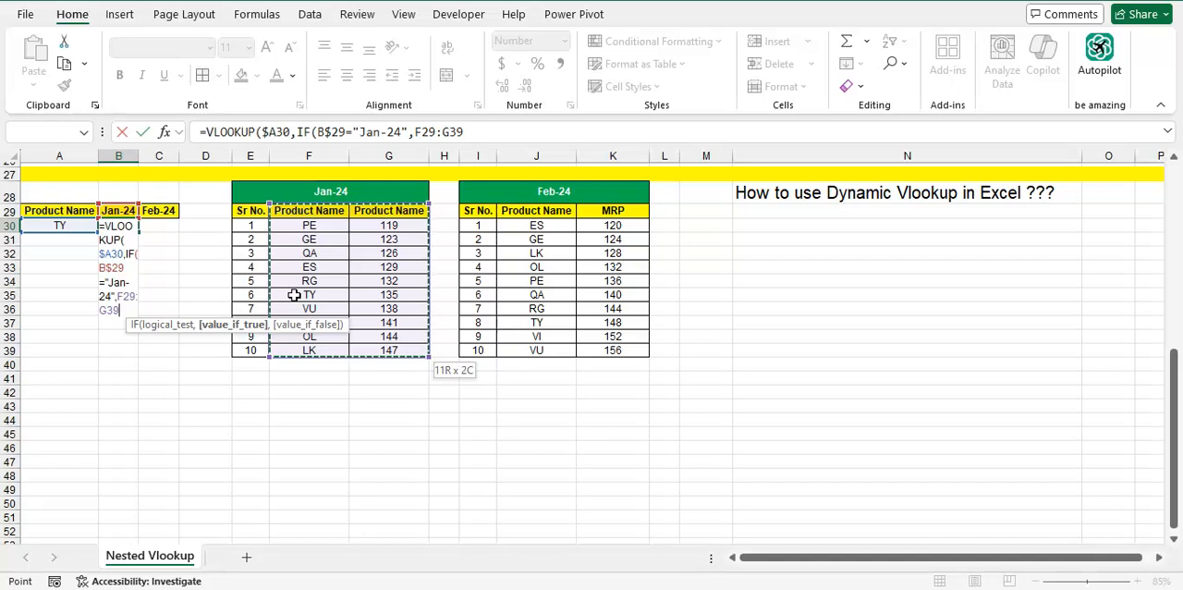
{"action": "key", "text": "F4"}
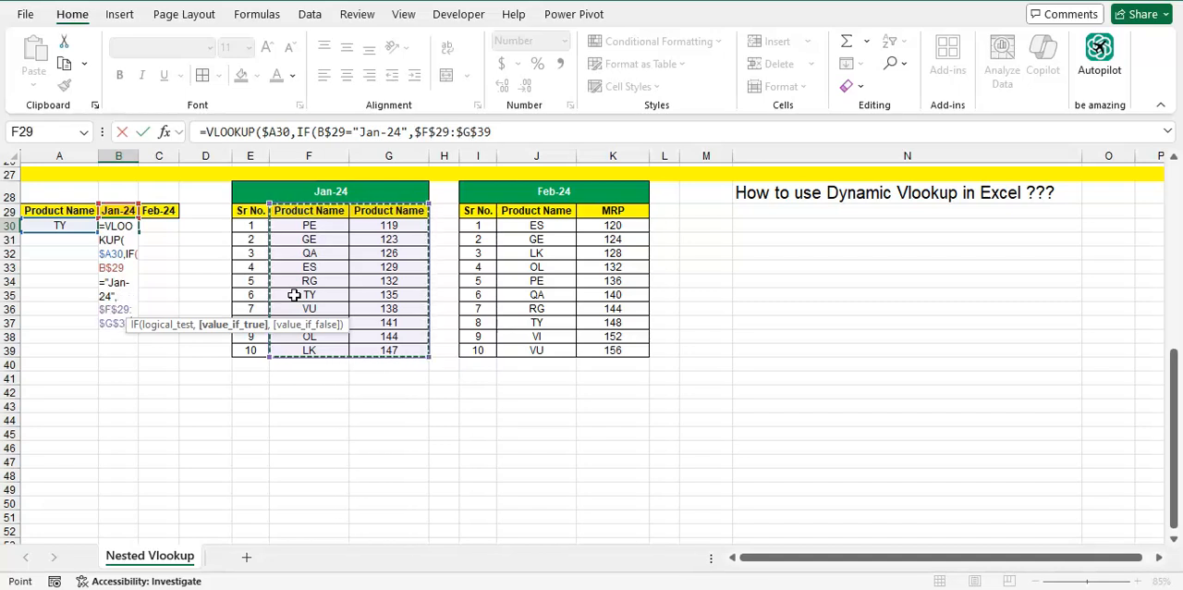
{"action": "type", "text": ","}
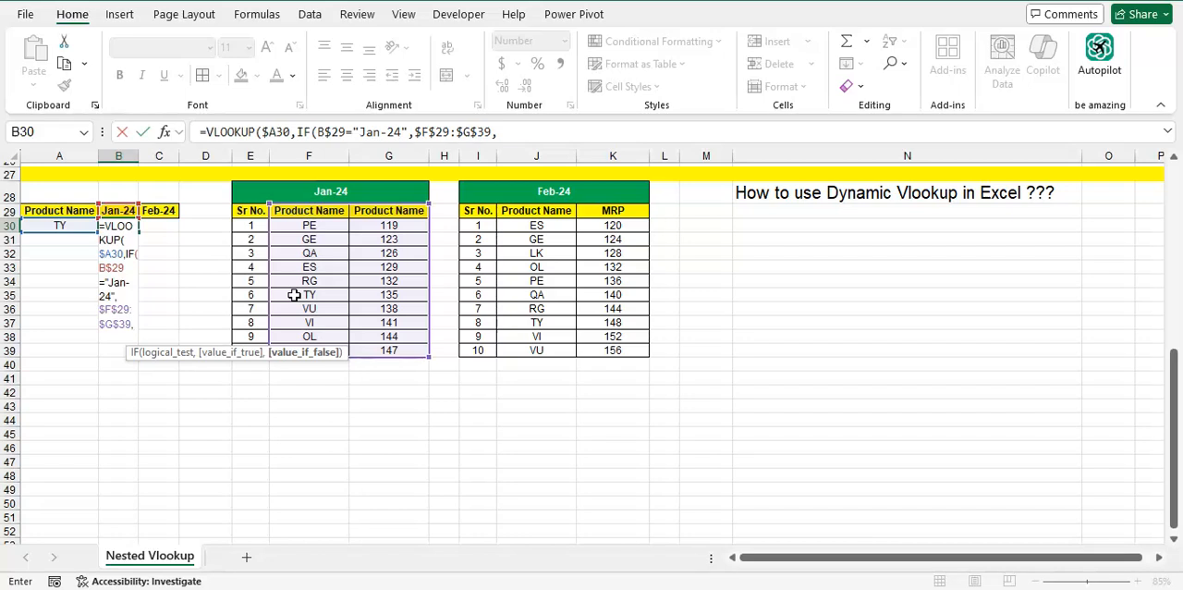
{"action": "key", "text": "Left"}
{"action": "key", "text": "Up"}
{"action": "key", "text": "Right"}
{"action": "key", "text": "Right"}
{"action": "key", "text": "Left"}
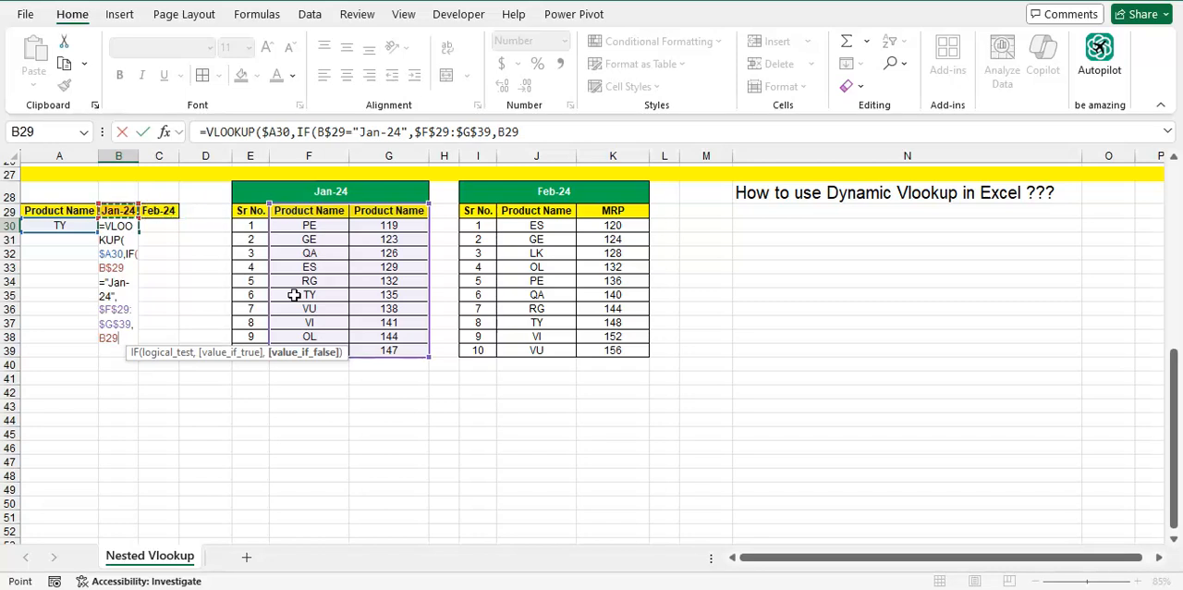
{"action": "key", "text": "F4"}
{"action": "key", "text": "BackSpace"}
{"action": "key", "text": "BackSpace"}
{"action": "key", "text": "BackSpace"}
{"action": "key", "text": "BackSpace"}
{"action": "key", "text": "BackSpace"}
{"action": "key", "text": "BackSpace"}
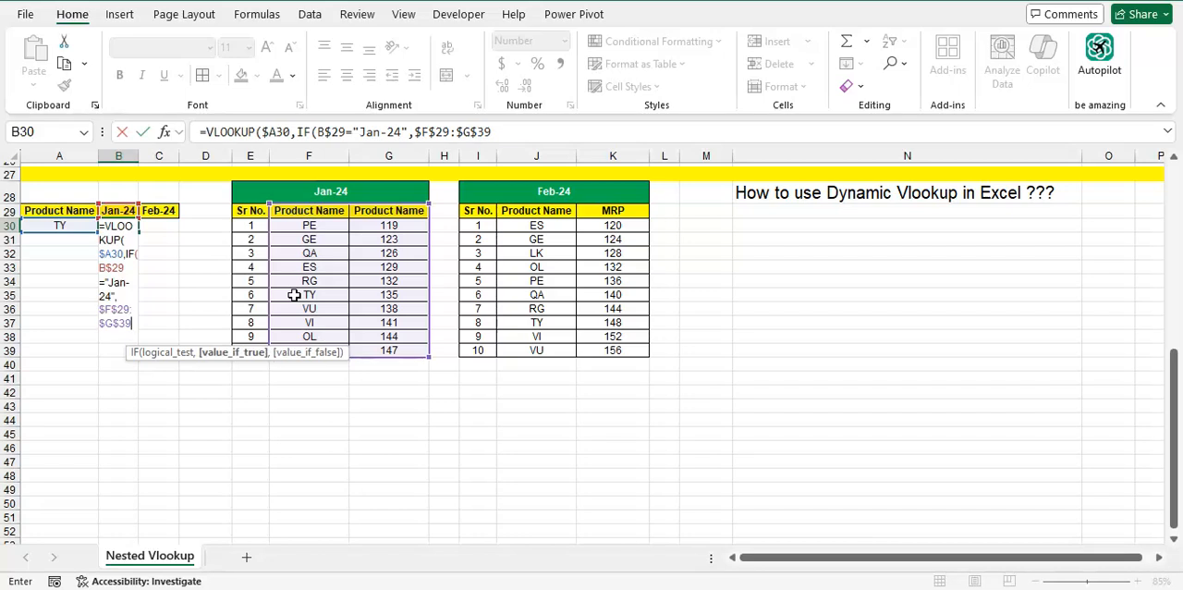
Nest a second IF as the false value of the first, starting its logical test with $B29
{"action": "type", "text": ",IF("}
{"action": "key", "text": "Left"}
{"action": "key", "text": "Right"}
{"action": "key", "text": "Up"}
{"action": "key", "text": "F4"}
{"action": "key", "text": "F4"}
{"action": "key", "text": "F4"}
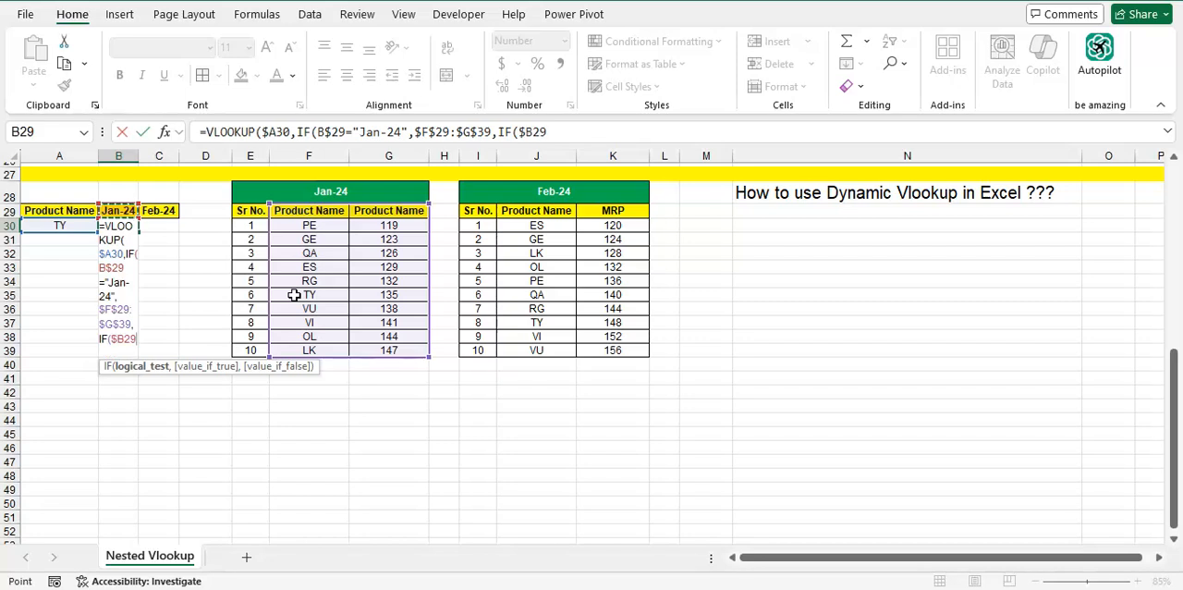
{"action": "type", "text": "="}
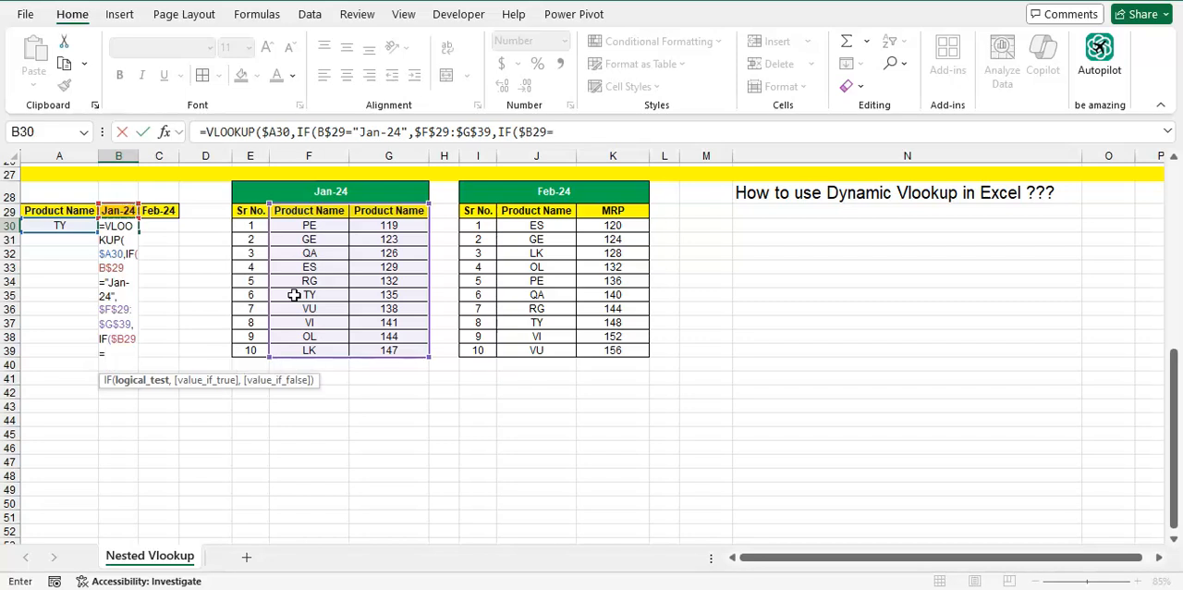
{"action": "key", "text": "BackSpace"}
{"action": "key", "text": "BackSpace"}
{"action": "key", "text": "BackSpace"}
{"action": "key", "text": "BackSpace"}
{"action": "key", "text": "BackSpace"}
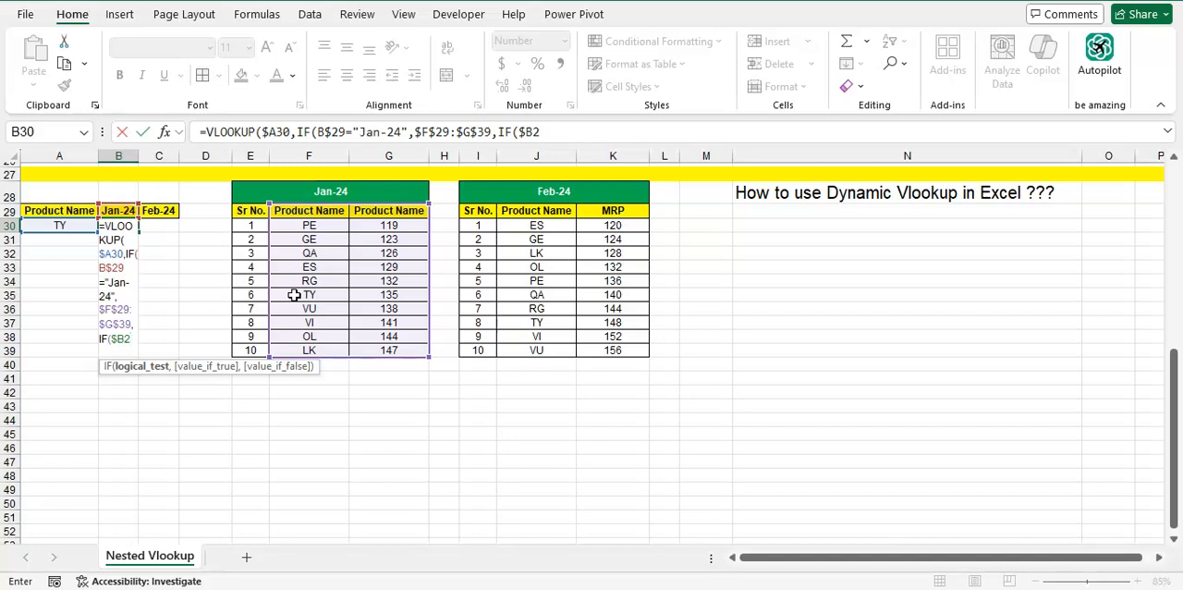
Change the nested IF's reference to the row-locked B$29 and test it against "Feb-24"
{"action": "key", "text": "Left"}
{"action": "key", "text": "Right"}
{"action": "key", "text": "Up"}
{"action": "key", "text": "F4"}
{"action": "key", "text": "F4"}
{"action": "type", "text": "="}
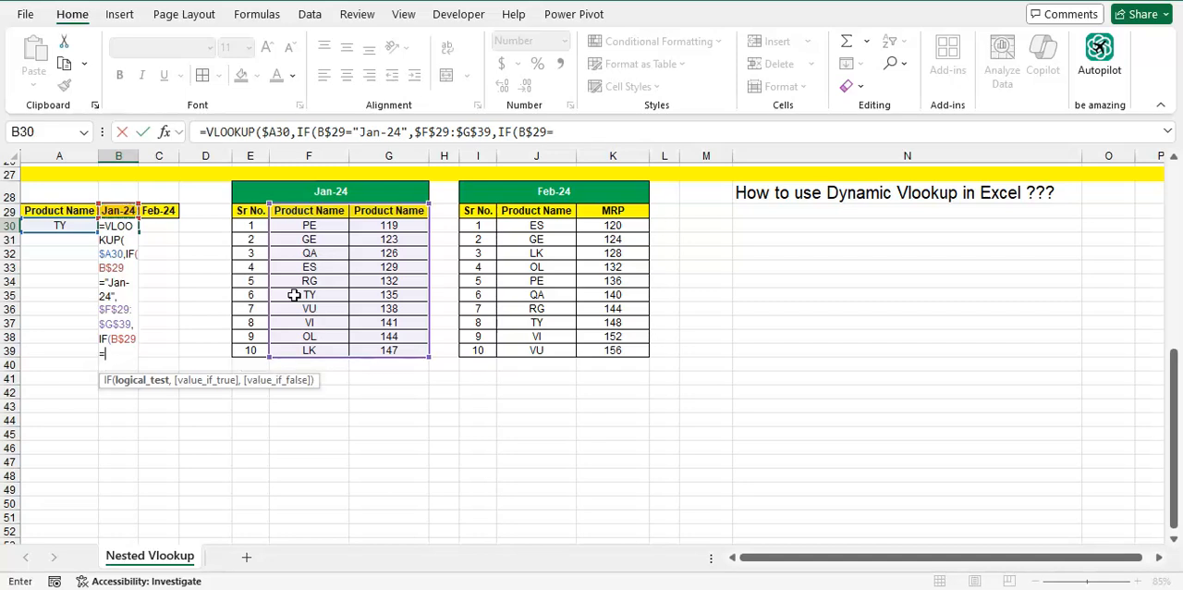
{"action": "type", "text": "\"Feb-24\""}
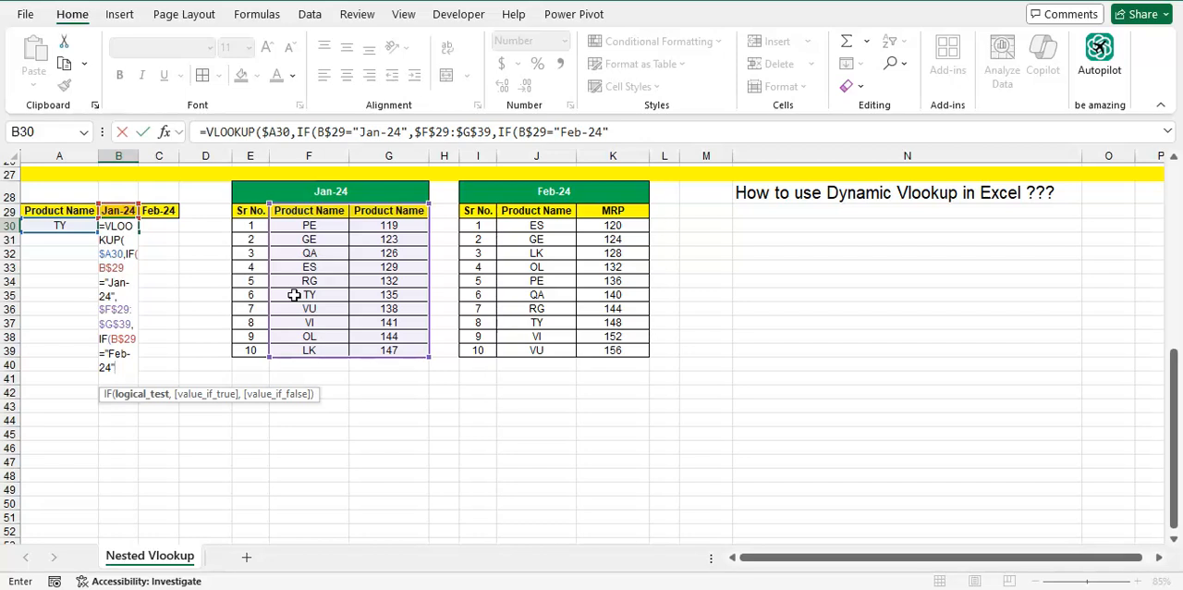
{"action": "type", "text": ","}
Set the nested IF's true value to the Feb-24 table's product and MRP columns, $J$29:$K$39, as an absolute range
{"action": "key", "text": "Right"}
{"action": "key", "text": "Right"}
{"action": "key", "text": "Right"}
{"action": "key", "text": "Right"}
{"action": "key", "text": "Right"}
{"action": "key", "text": "Right"}
{"action": "key", "text": "Right"}
{"action": "key", "text": "Up"}
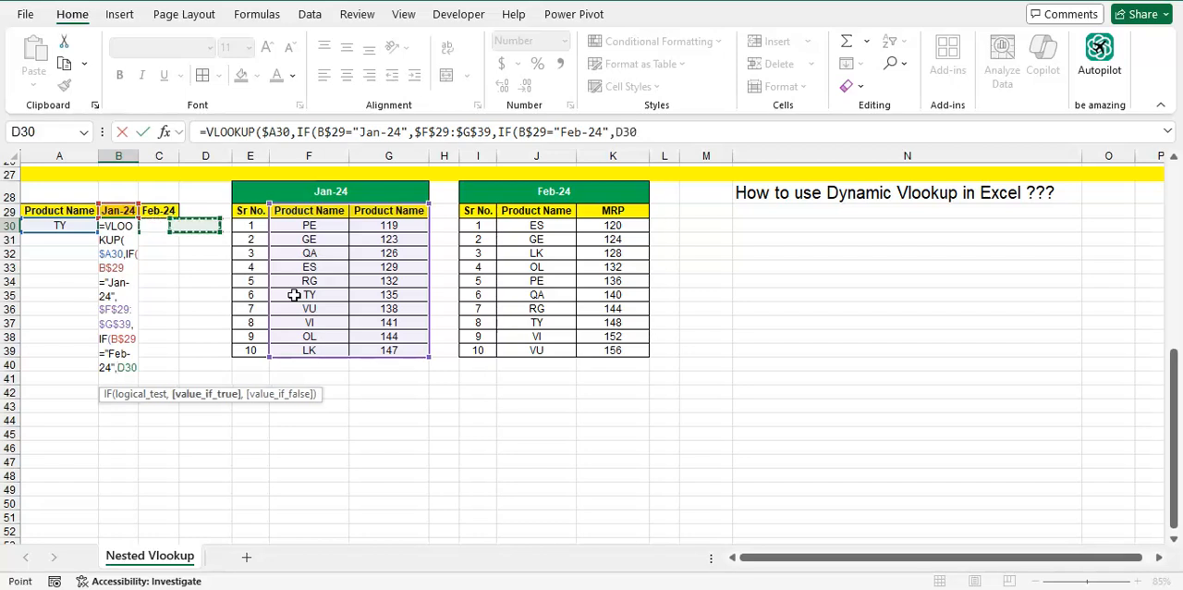
{"action": "key", "text": "Right"}
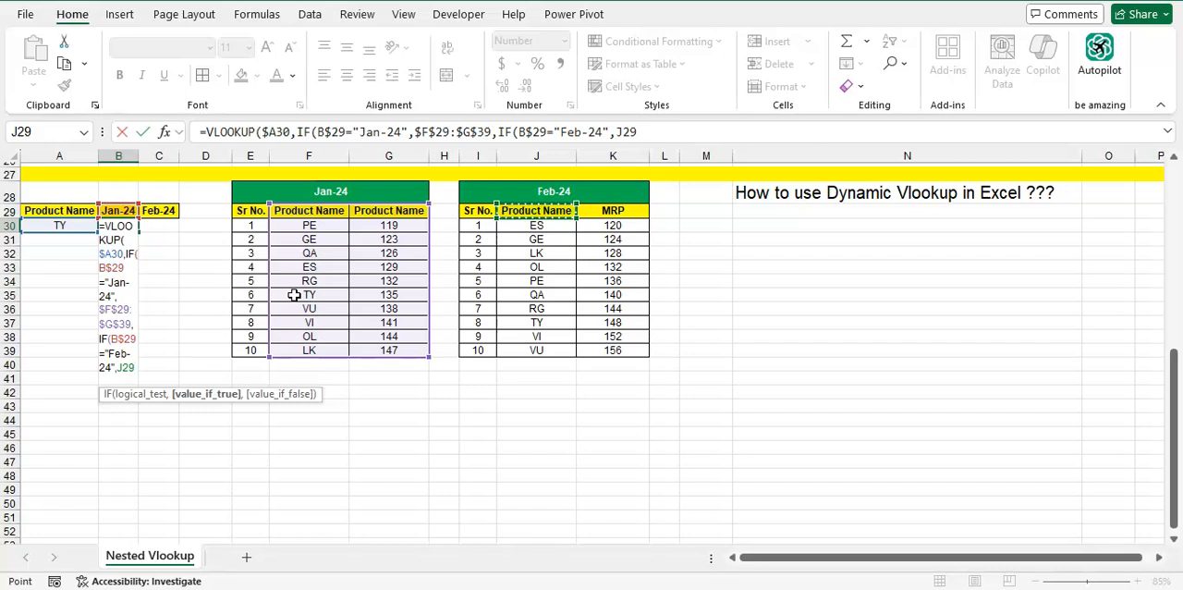
{"action": "key", "text": "ctrl+shift+Down"}
{"action": "key", "text": "shift+Right"}
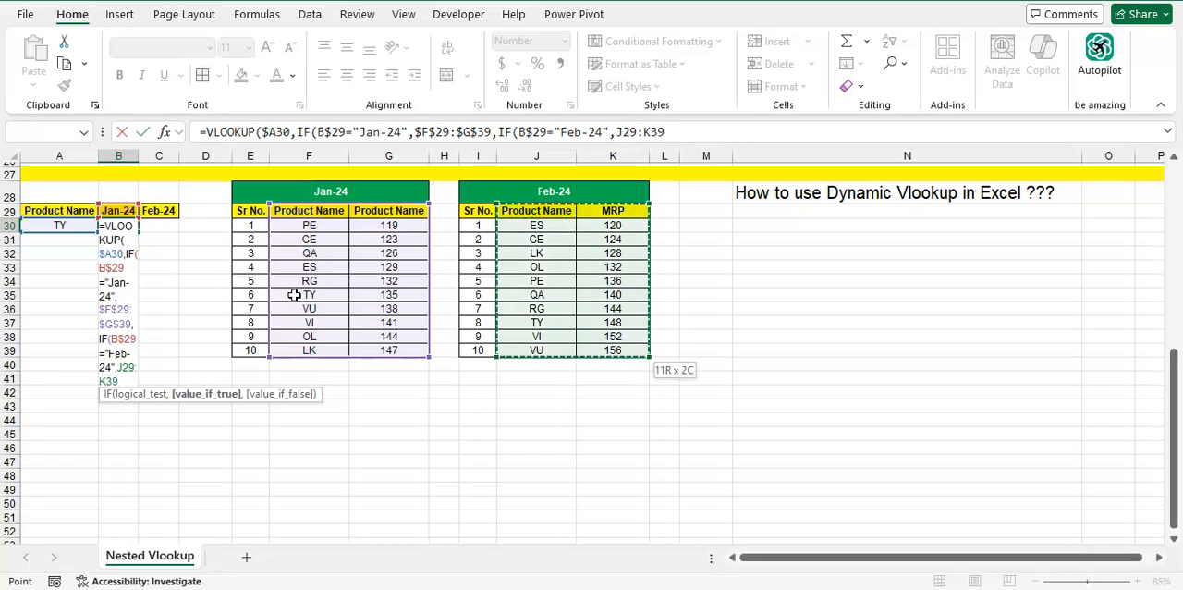
{"action": "key", "text": "F4"}
{"action": "type", "text": ","}
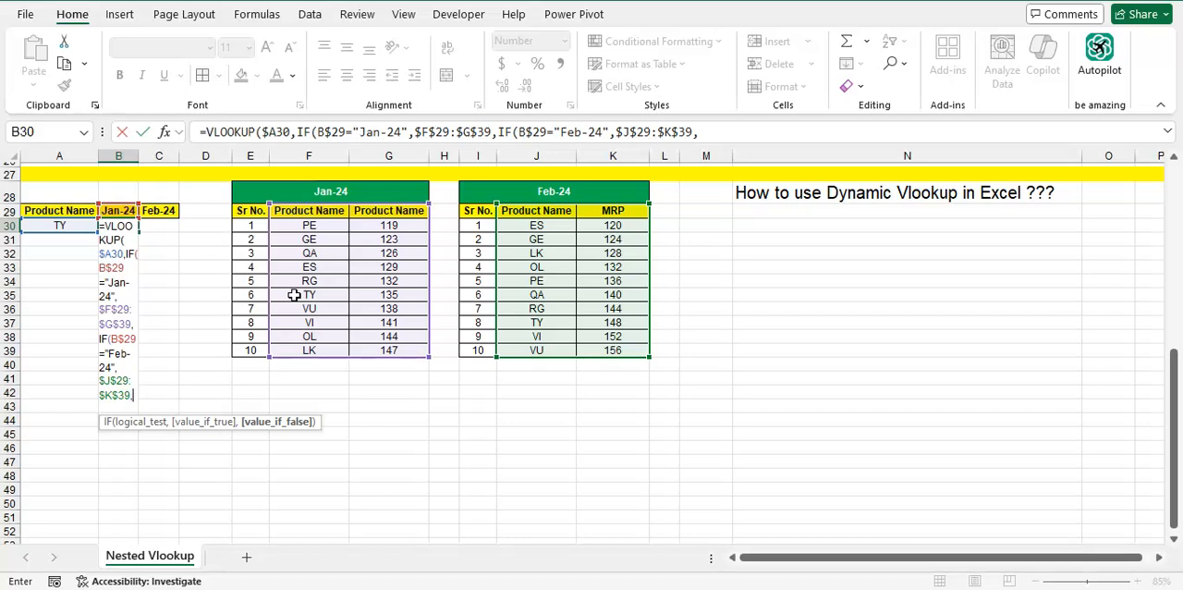
Finish the B30 formula with an empty-text false value, both IFs closed, column index 2 and exact match 0
{"action": "type", "text": "\"\""}
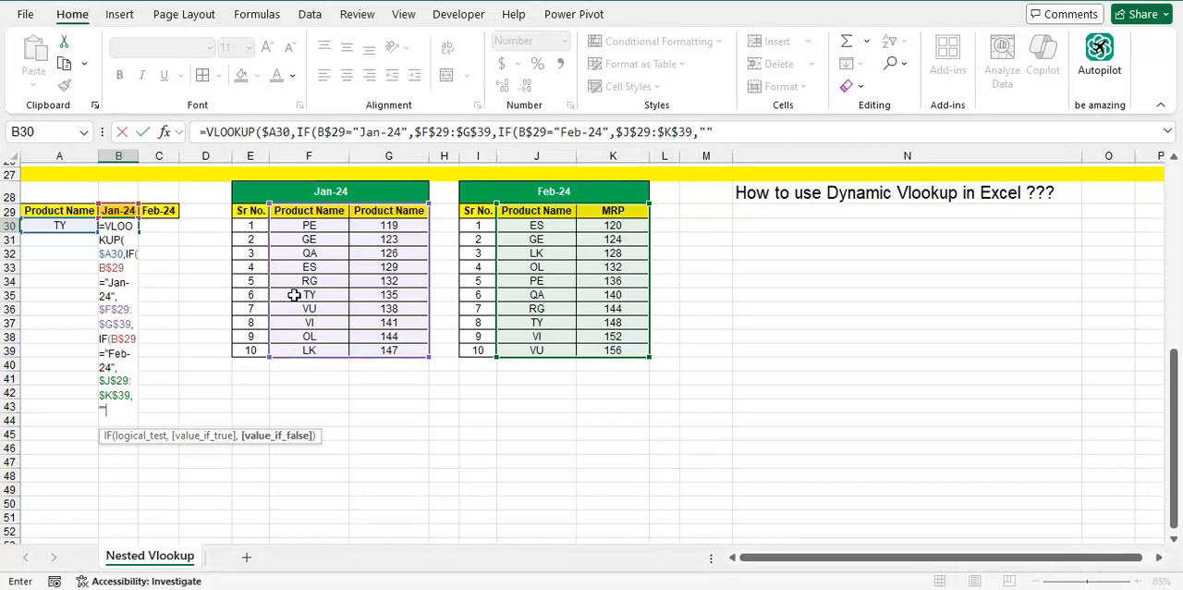
{"action": "type", "text": ")"}
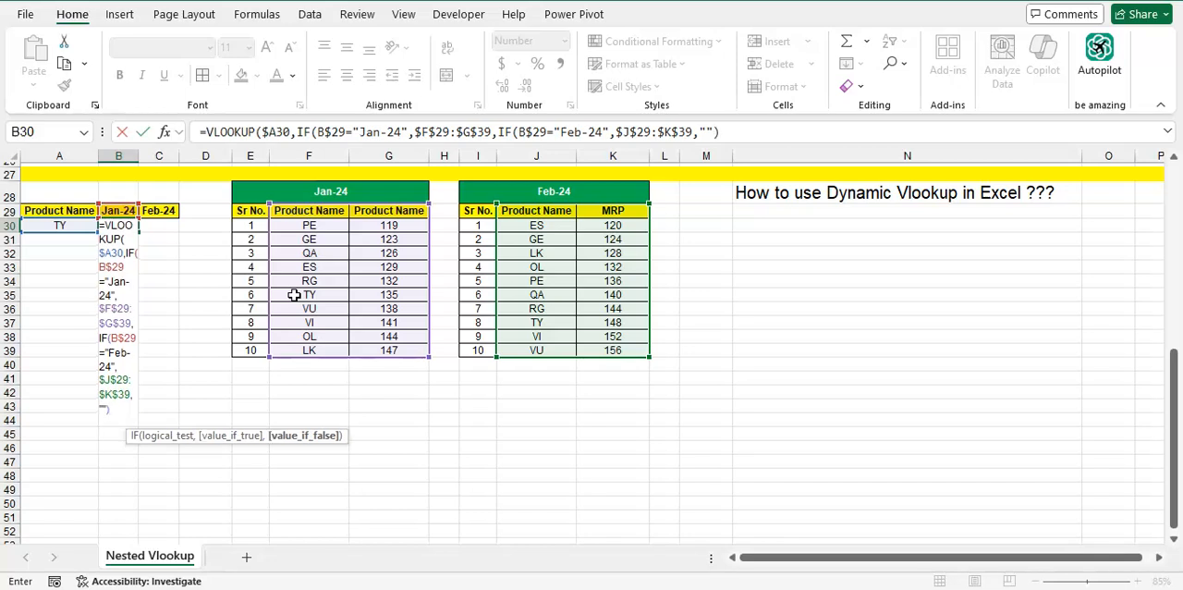
{"action": "type", "text": ")"}
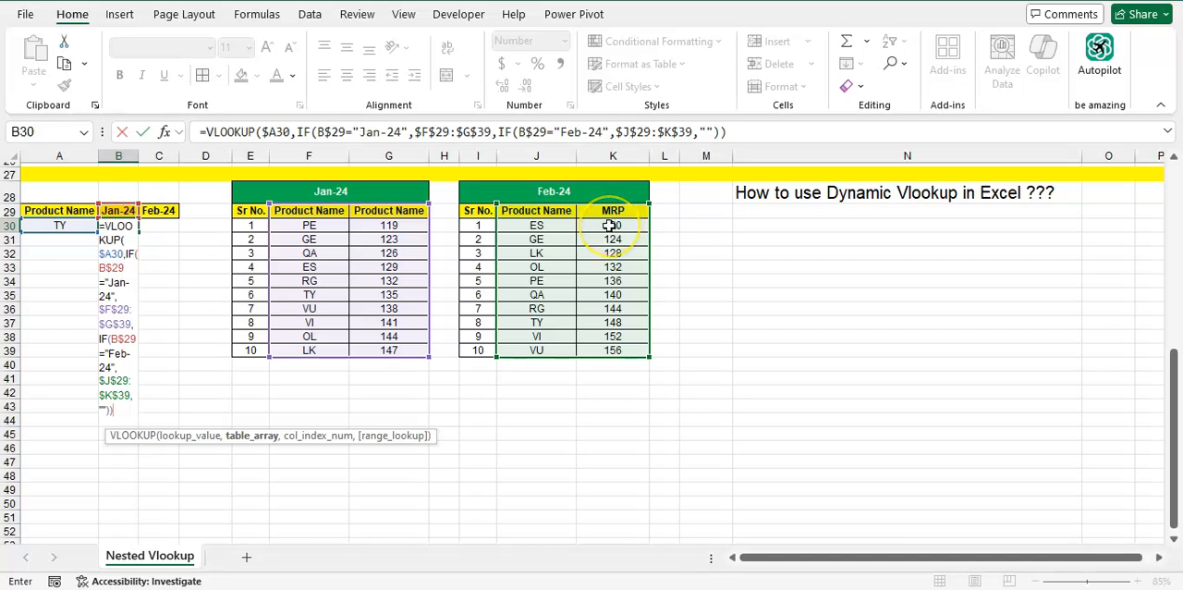
{"action": "type", "text": ","}
{"action": "type", "text": "2"}
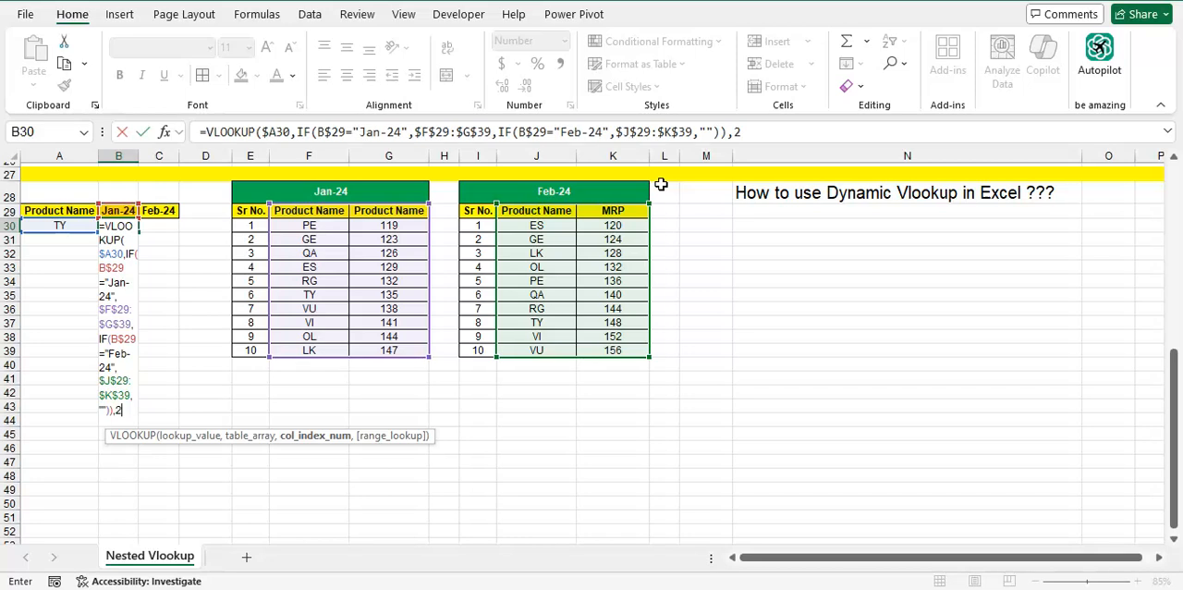
{"action": "type", "text": ",0)"}
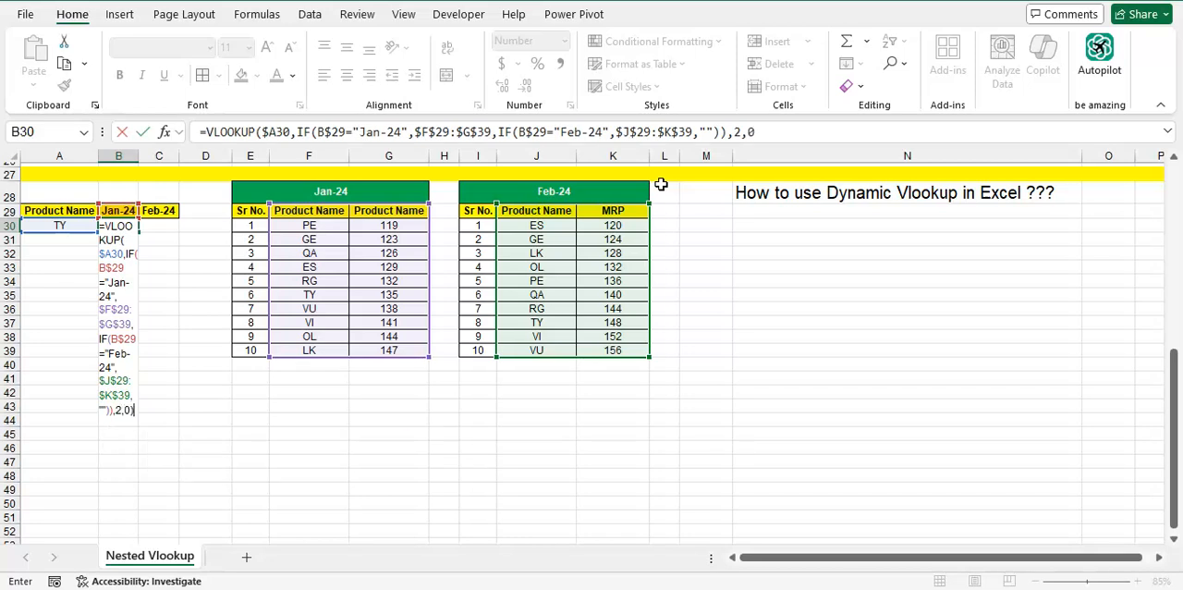
{"action": "key", "text": "Return"}
{"action": "key", "text": "Up"}
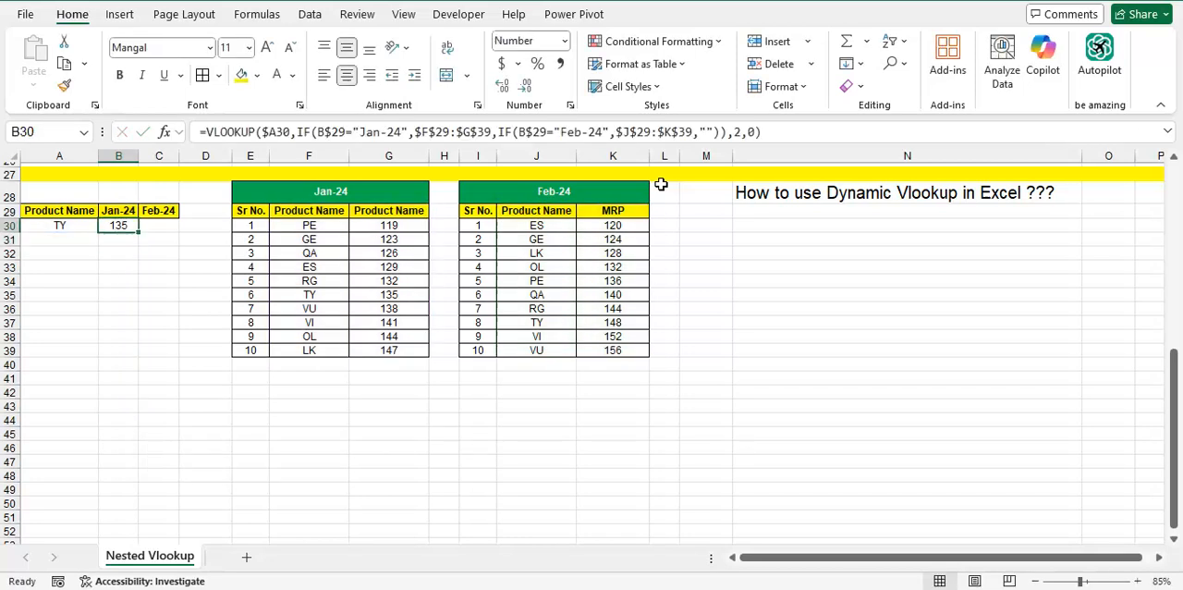
Copy the dynamic VLOOKUP formula from B30 into C30 under Feb-24
{"action": "key", "text": "ctrl+c"}
{"action": "key", "text": "Right"}
{"action": "key", "text": "Return"}
{"action": "key", "text": "Left"}
{"action": "key", "text": "Up"}
{"action": "key", "text": "Down"}
{"action": "key", "text": "Left"}
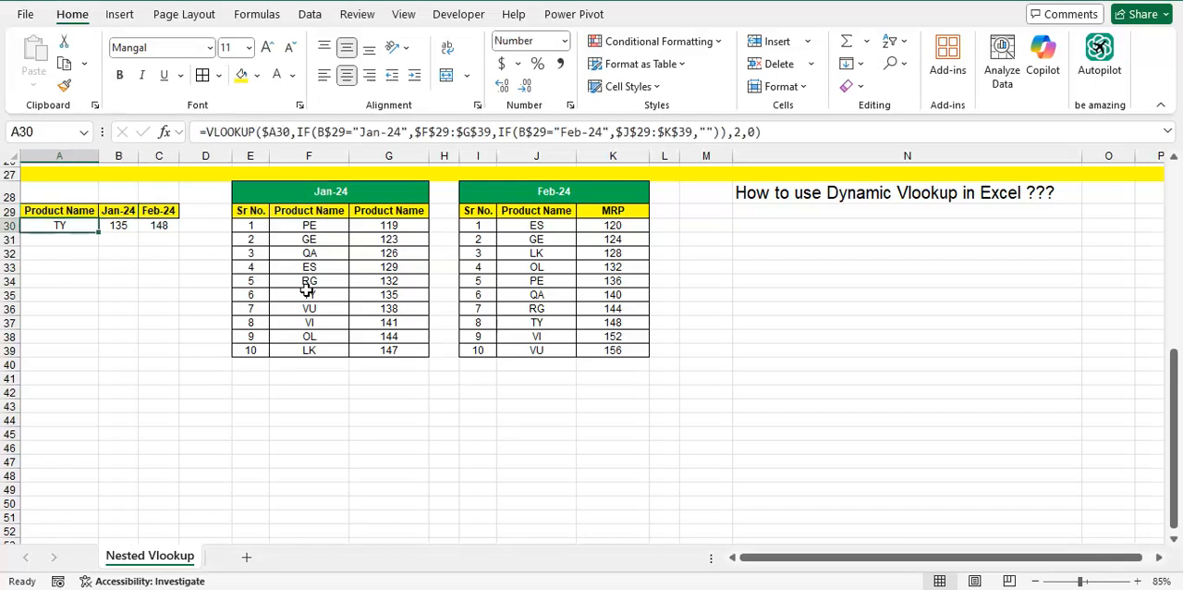
{"action": "key", "text": "Right"}
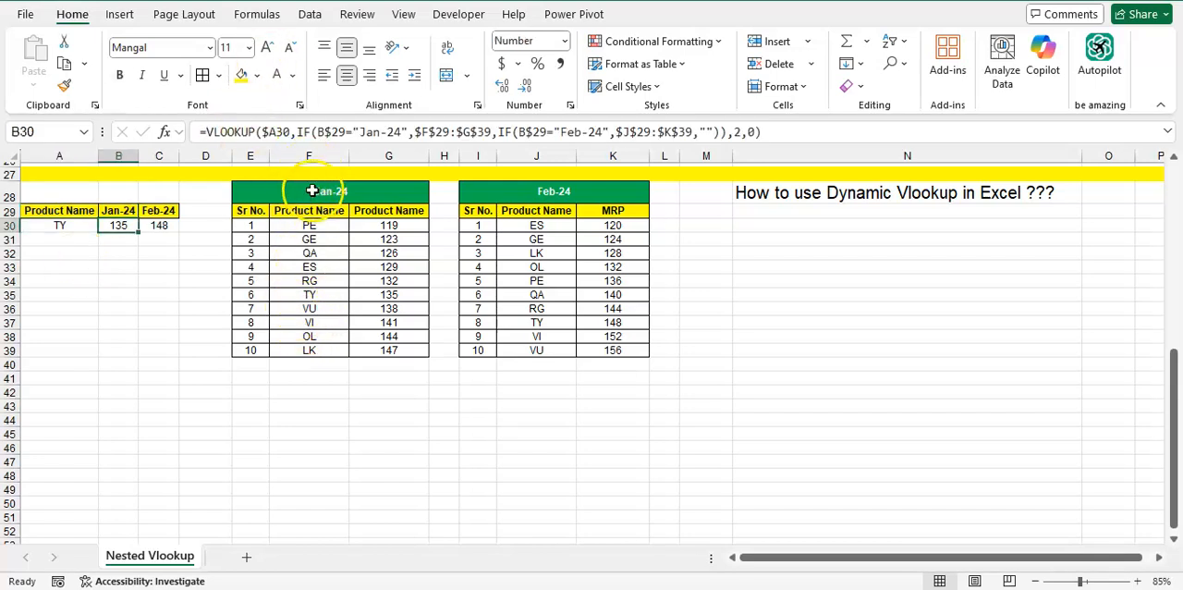
Highlight product TY and its value in the Jan-24 table, cells F35 and G35, with yellow fill
{"action": "left_click", "coordinate": [315, 296]}
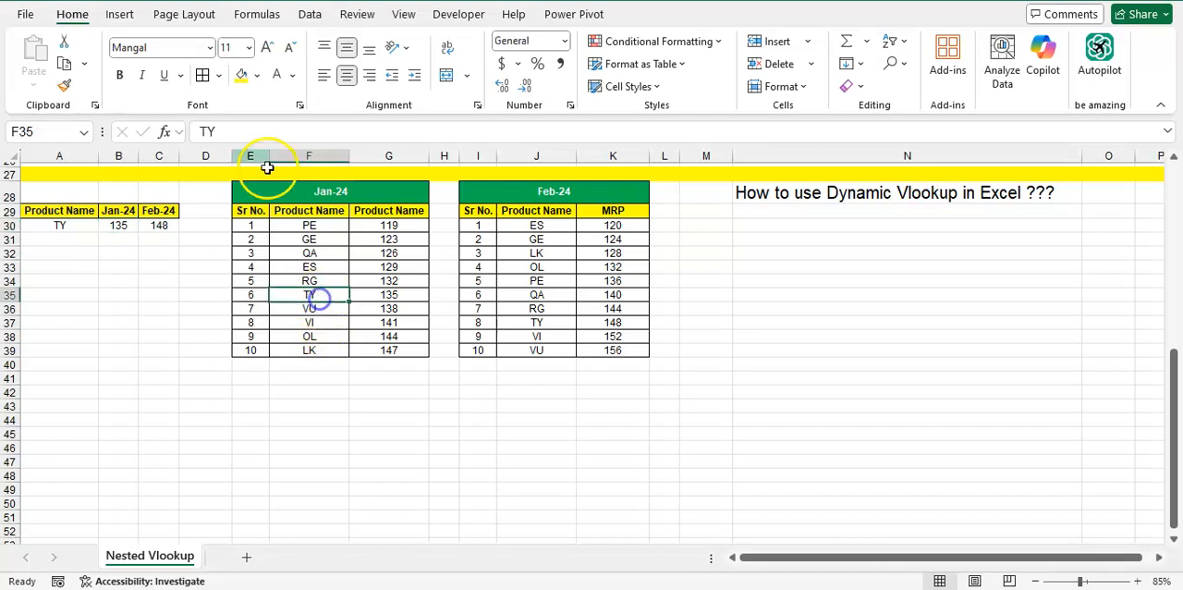
{"action": "left_click", "coordinate": [242, 74]}
{"action": "left_click", "coordinate": [382, 294]}
{"action": "left_click", "coordinate": [242, 74]}
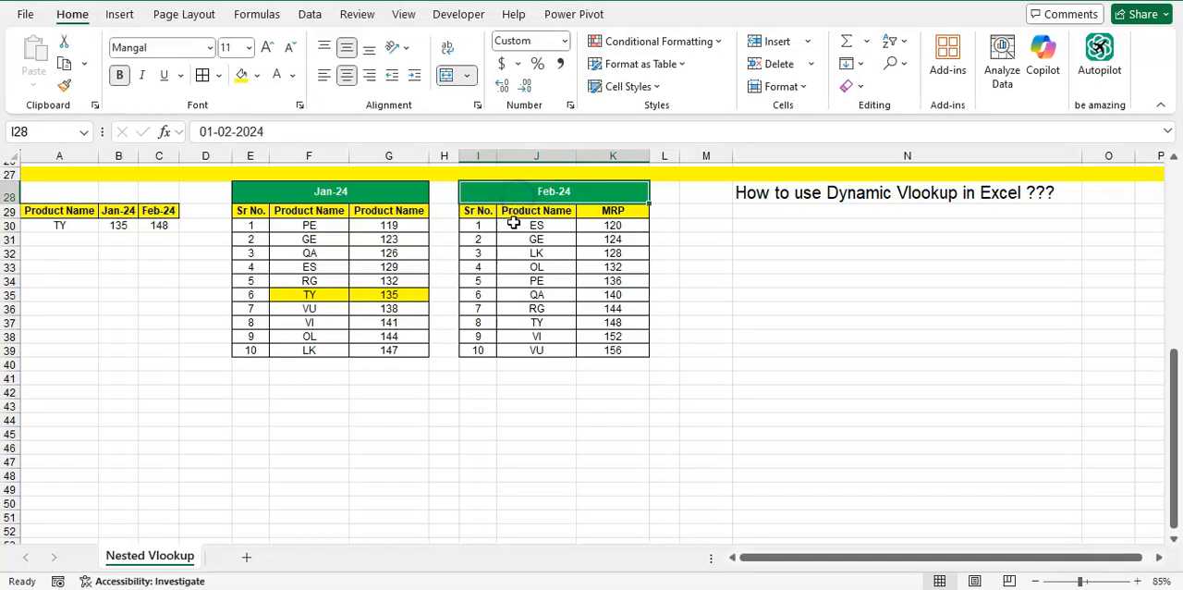
Highlight product TY and its MRP in the Feb-24 table, J37 and K37, with yellow fill and set K37's font to black
{"action": "left_click", "coordinate": [533, 325]}
{"action": "left_click", "coordinate": [241, 76]}
{"action": "left_click", "coordinate": [612, 322]}
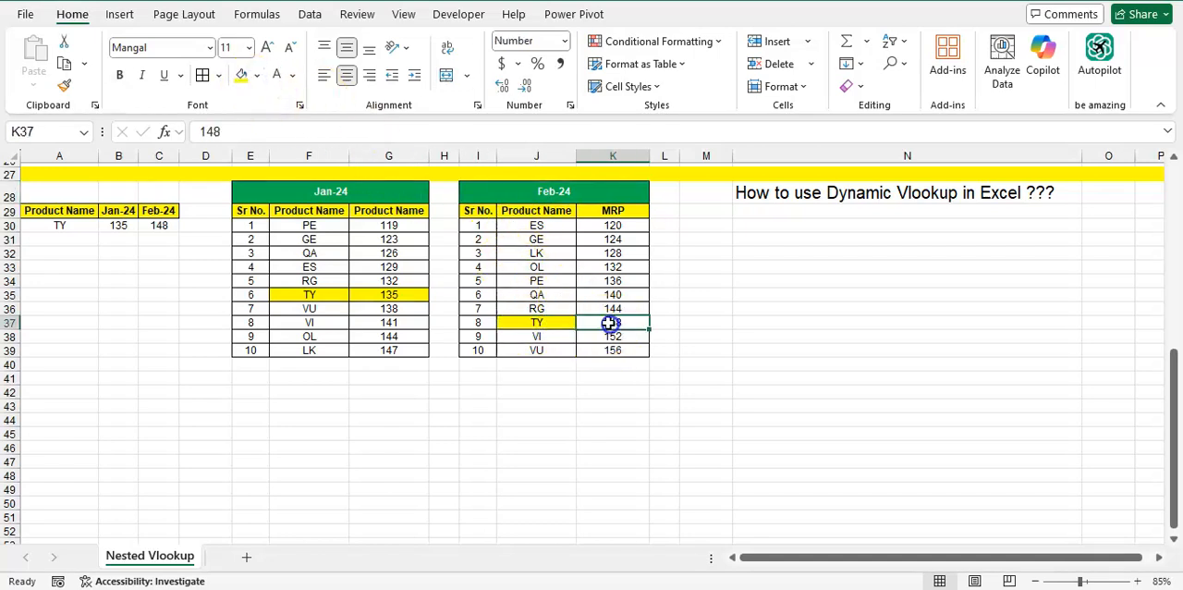
{"action": "left_click", "coordinate": [276, 74]}
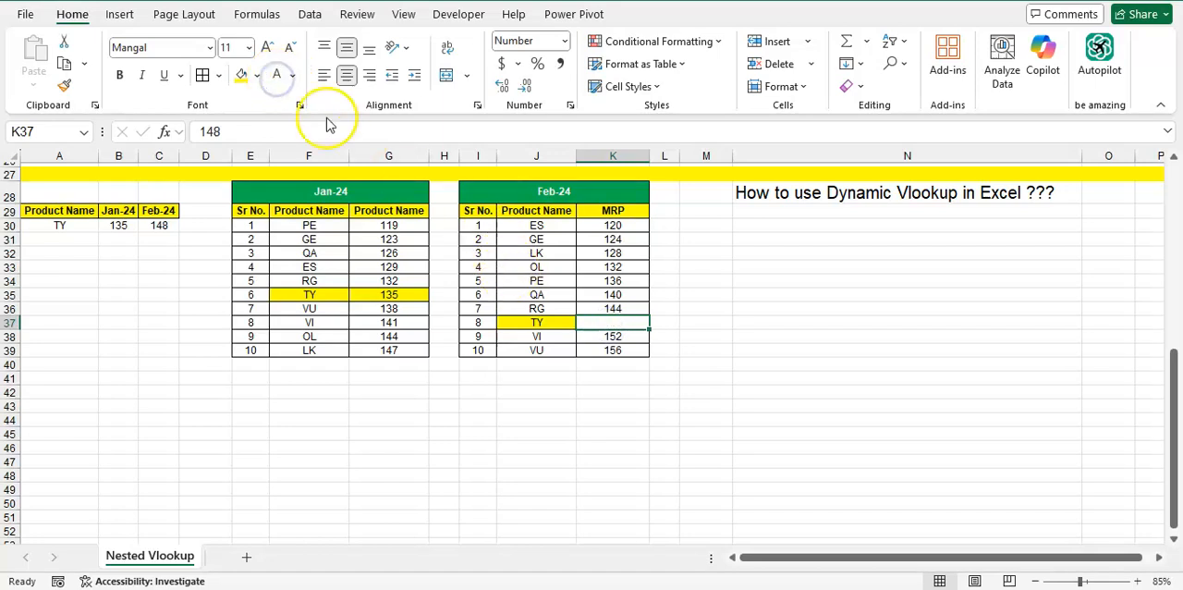
{"action": "left_click", "coordinate": [241, 75]}
{"action": "left_click", "coordinate": [292, 75]}
{"action": "left_click", "coordinate": [291, 141]}
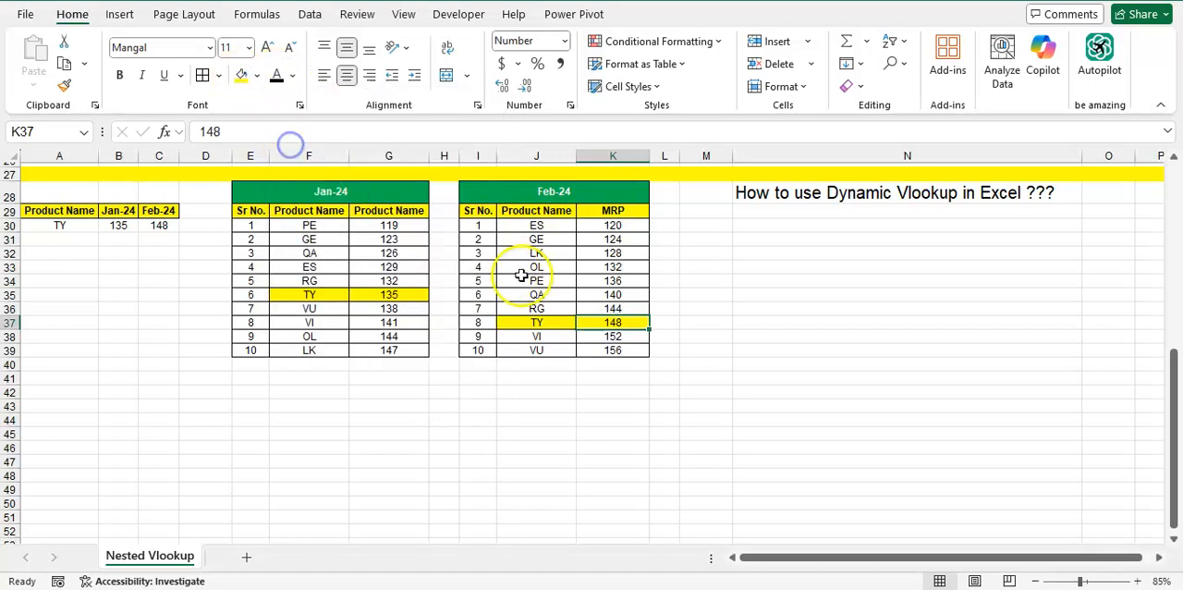
{"action": "left_click", "coordinate": [593, 336]}
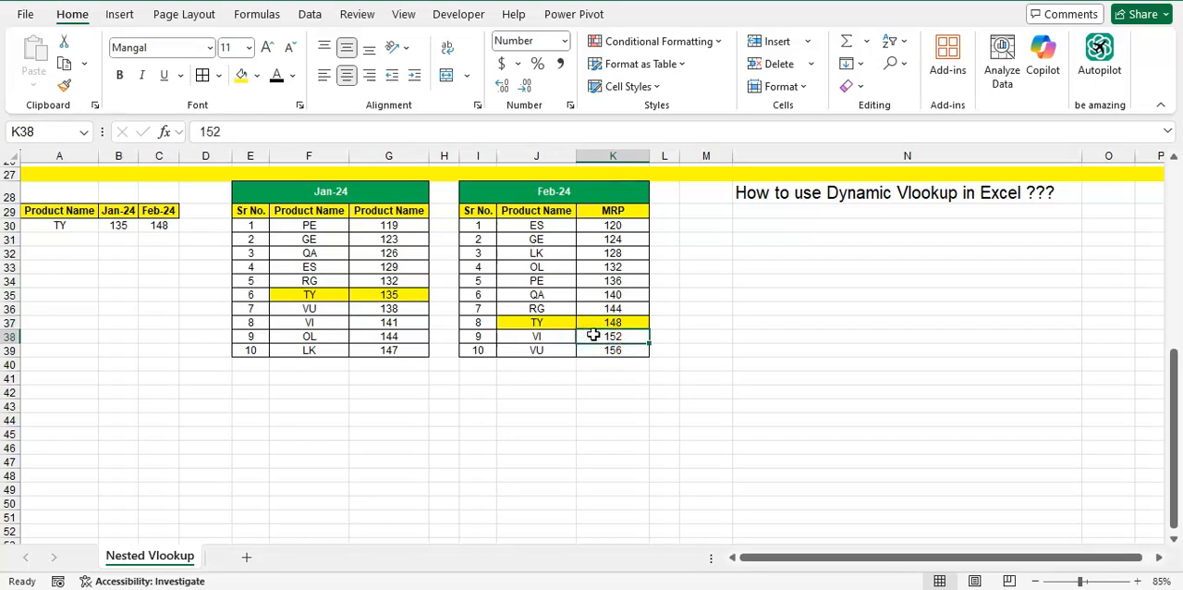
{"action": "key", "text": "ctrl+Up"}
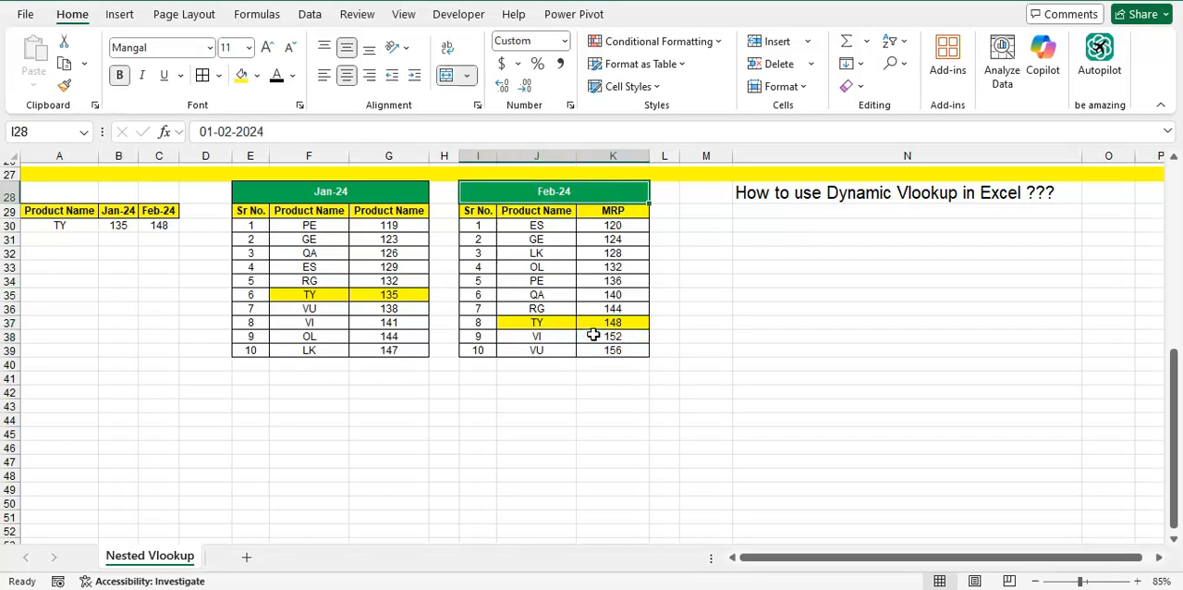
{"action": "key", "text": "Left"}
{"action": "key", "text": "Down"}
{"action": "key", "text": "Down"}
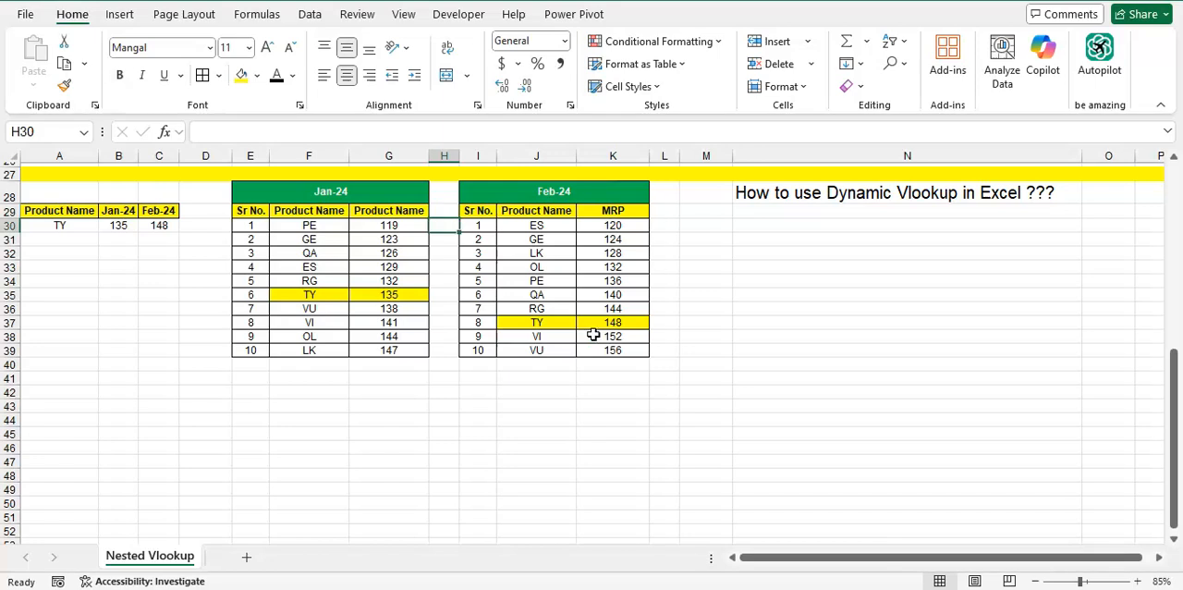